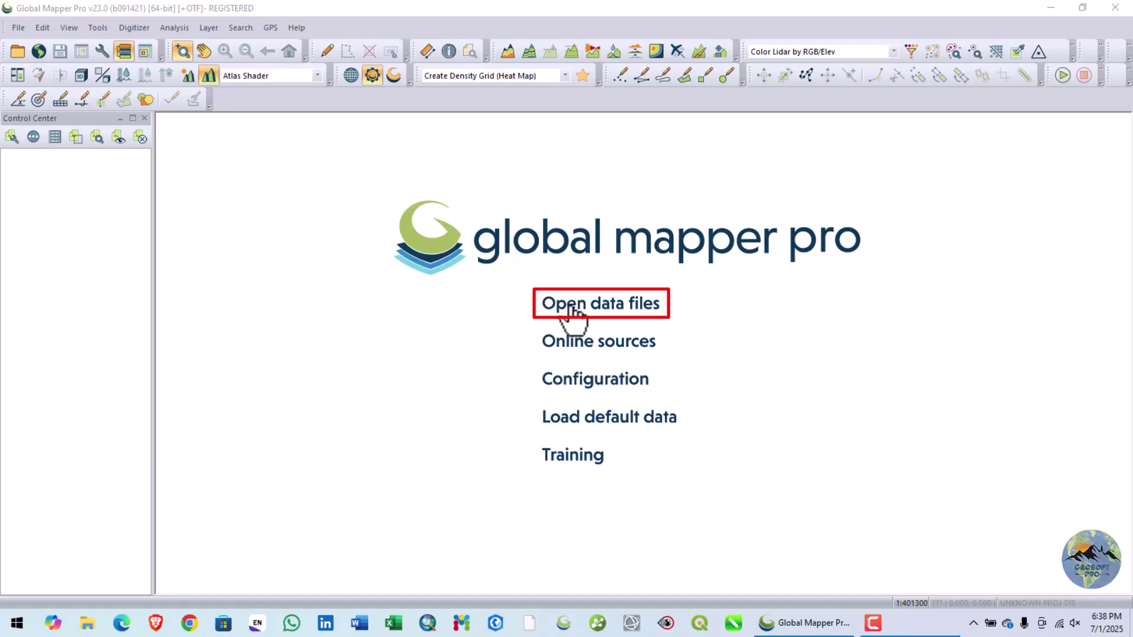
- Load the elevation file Dem_Khuzdar.tif into the workspace
left_click(570, 308)
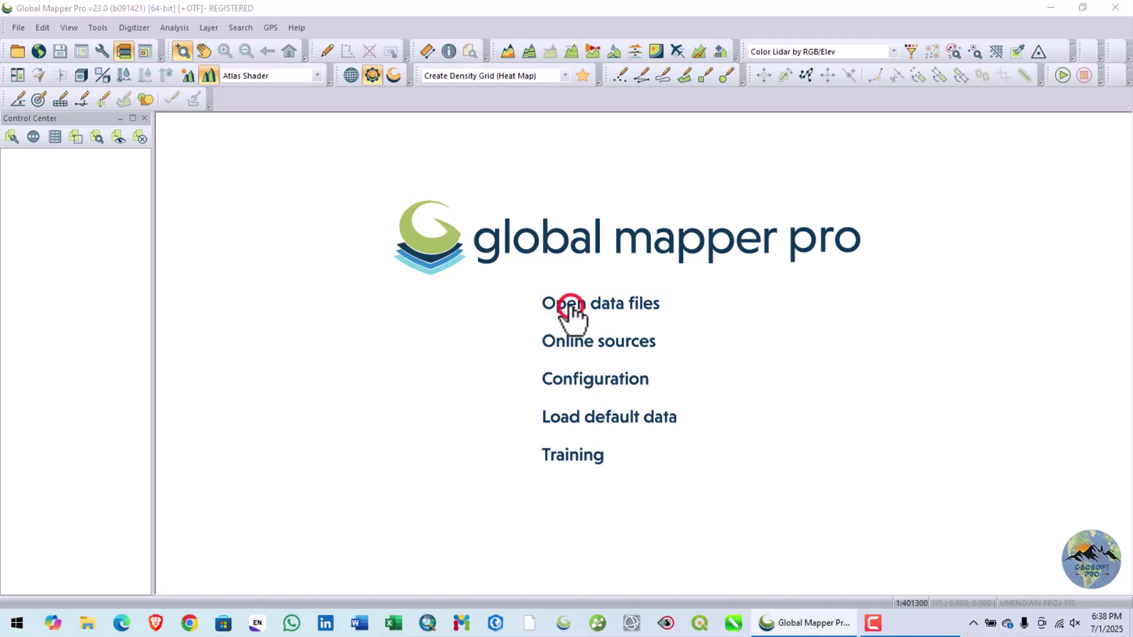
left_click(811, 345)
left_click(773, 440)
scroll(620, 340, "down", 1)
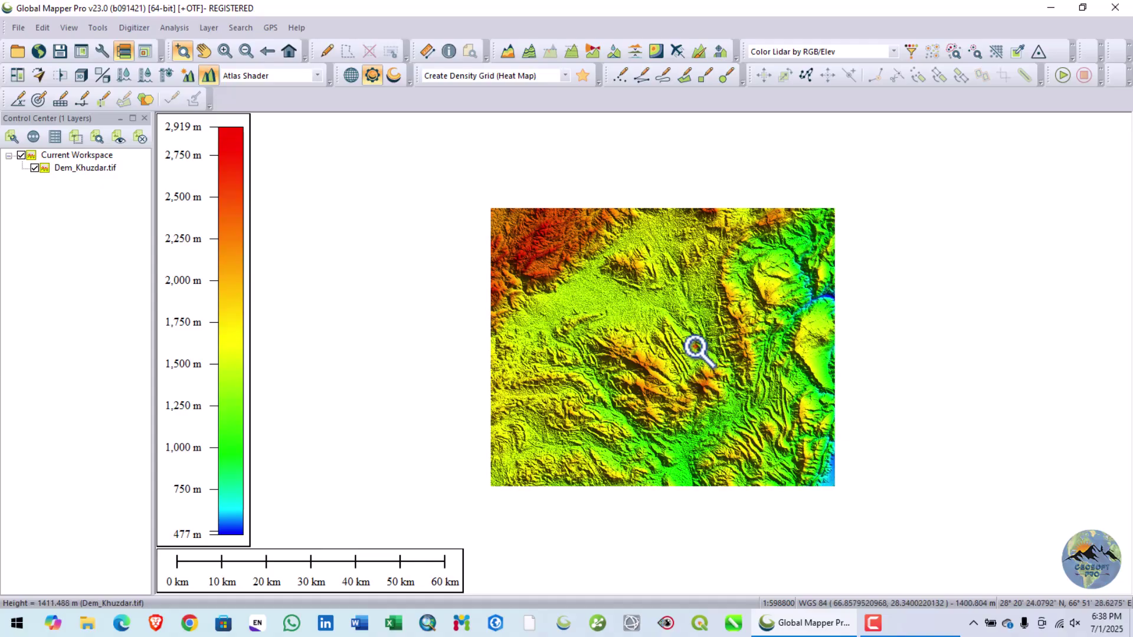
scroll(690, 337, "up", 1)
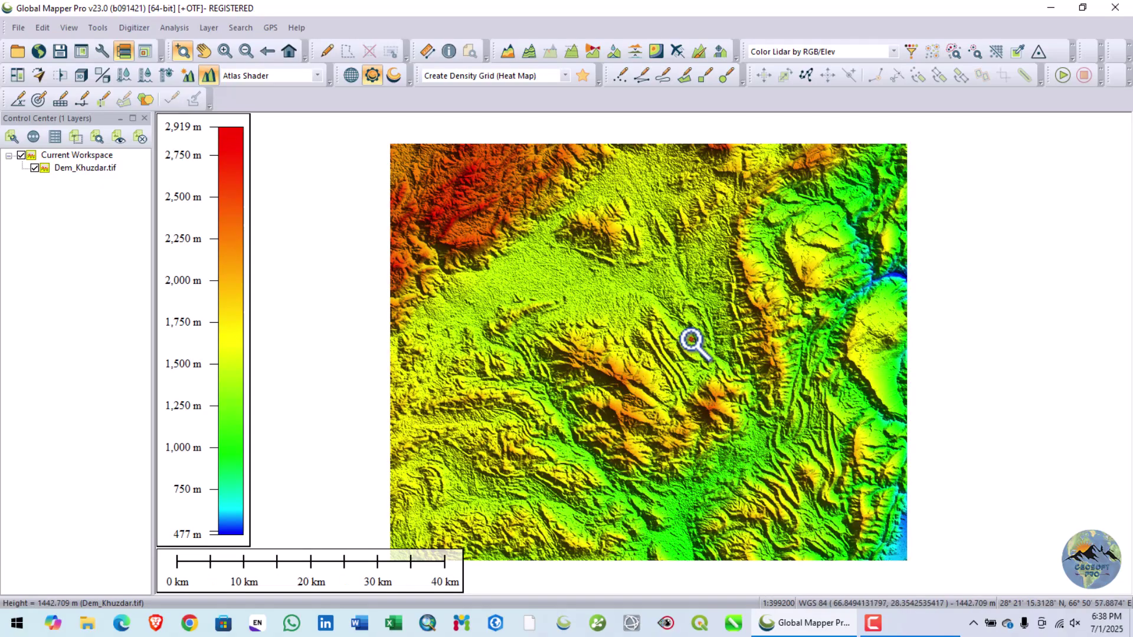
scroll(683, 338, "down", 1)
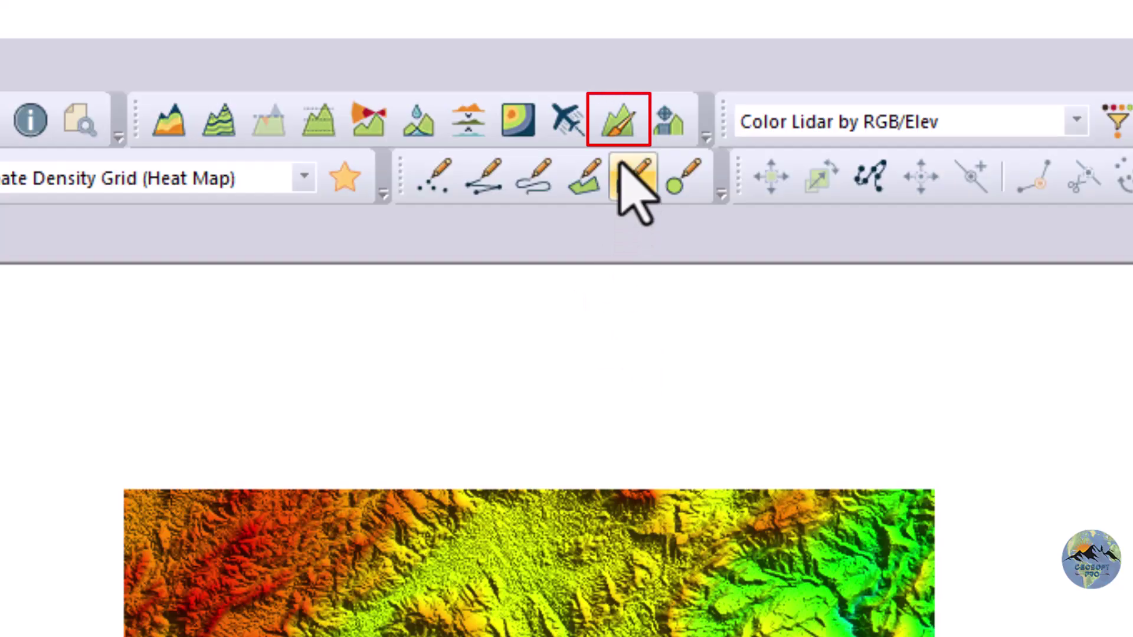
- Start the Terrain Paint tool and place its options dialog clear of the Dem_Khuzdar.tif terrain
left_click(620, 120)
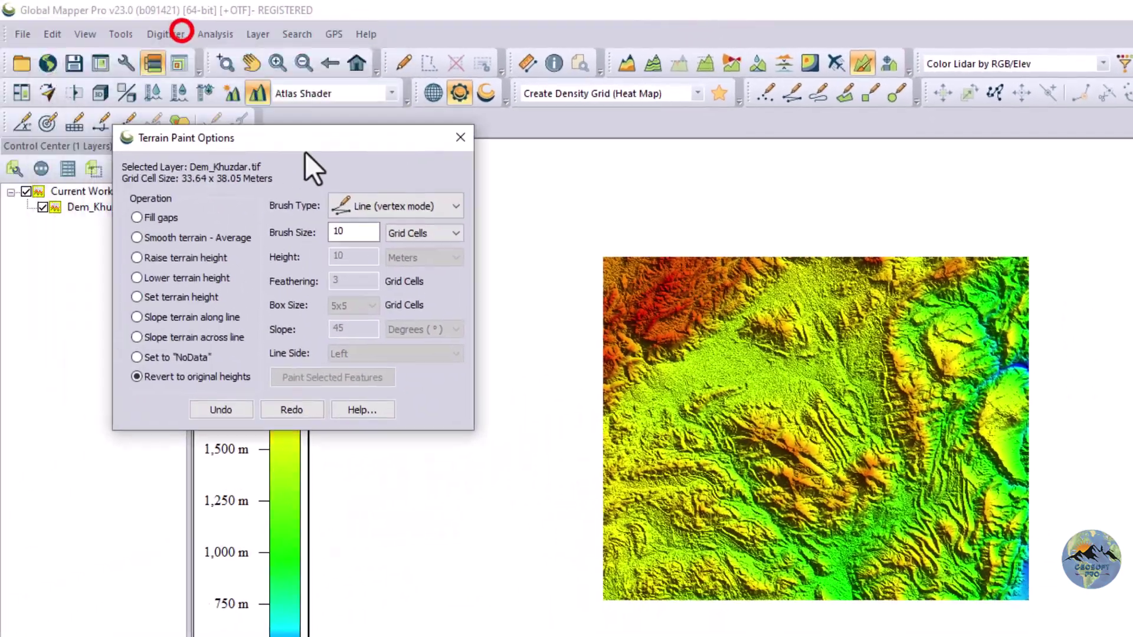
left_click_drag(306, 151, 415, 321)
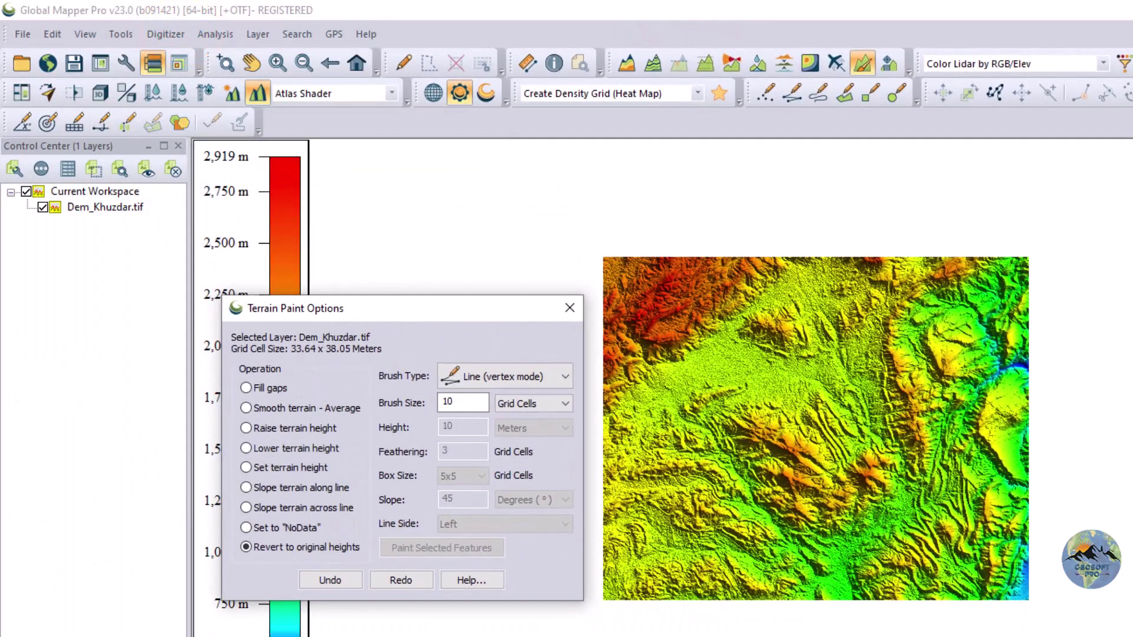
mouse_move(381, 306)
left_mouse_down()
mouse_move(483, 296)
mouse_move(484, 286)
left_mouse_up()
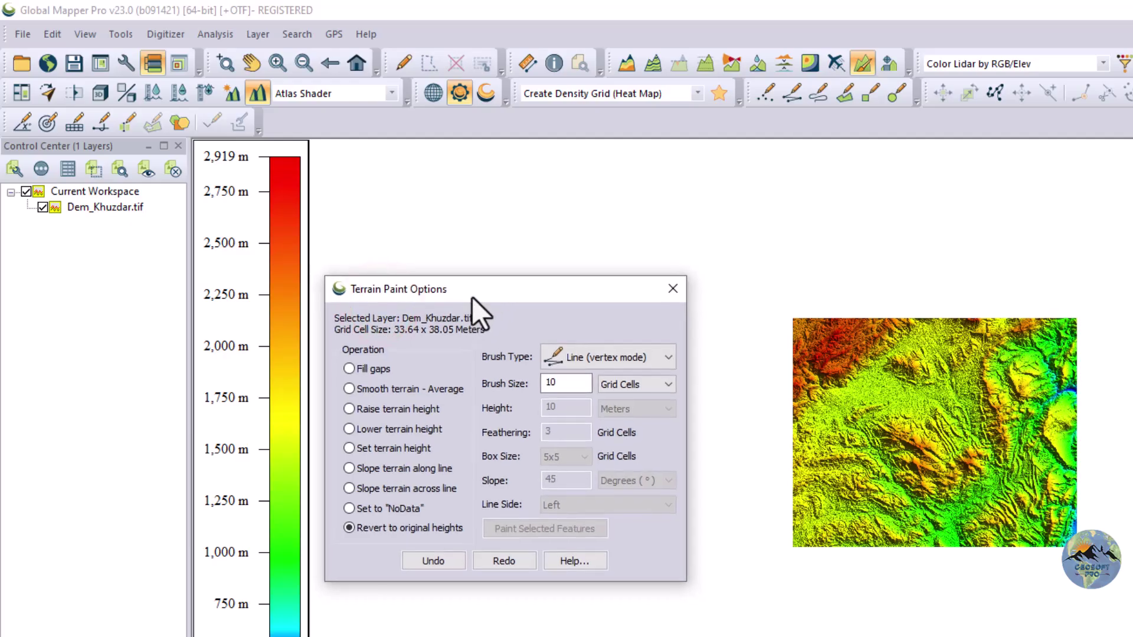
scroll(883, 465, "up", 1)
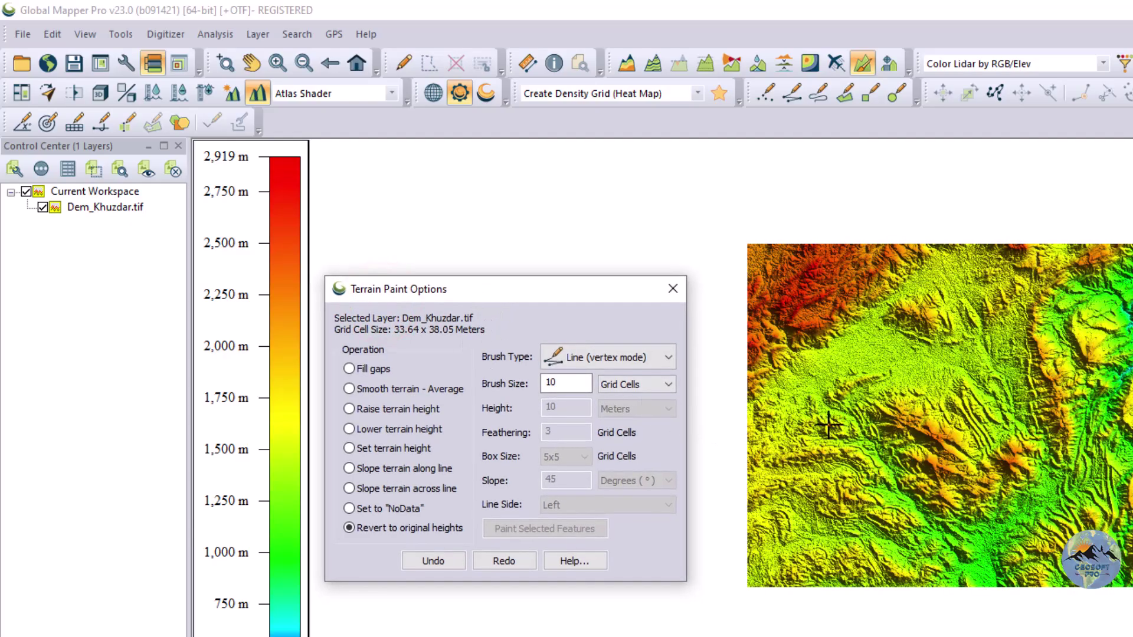
scroll(768, 413, "up", 1)
mouse_move(467, 286)
left_mouse_down()
mouse_move(512, 262)
mouse_move(471, 247)
left_mouse_up()
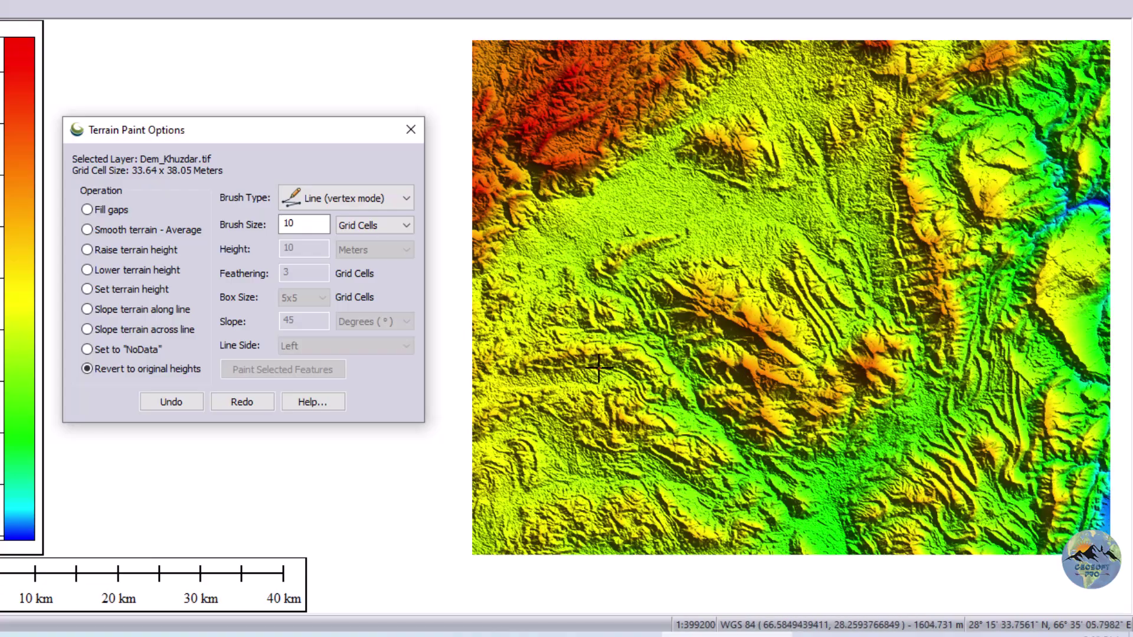
- Paint a circular NoData hole in the northwestern terrain using the Point brush at a size of 100 grid cells
scroll(607, 360, "up", 1)
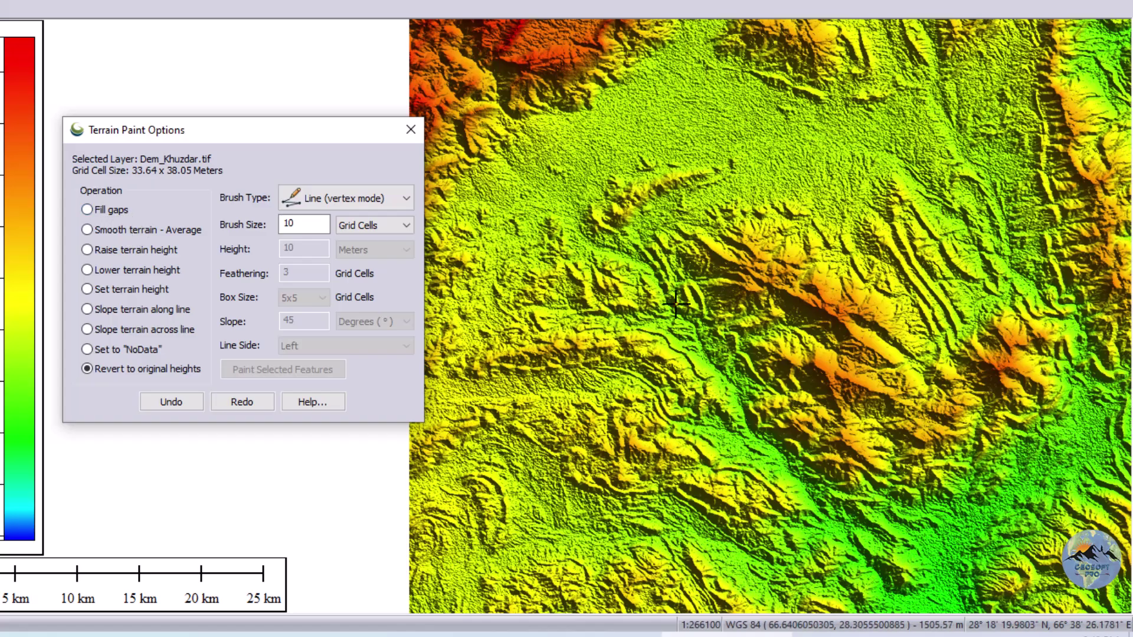
scroll(626, 318, "down", 1)
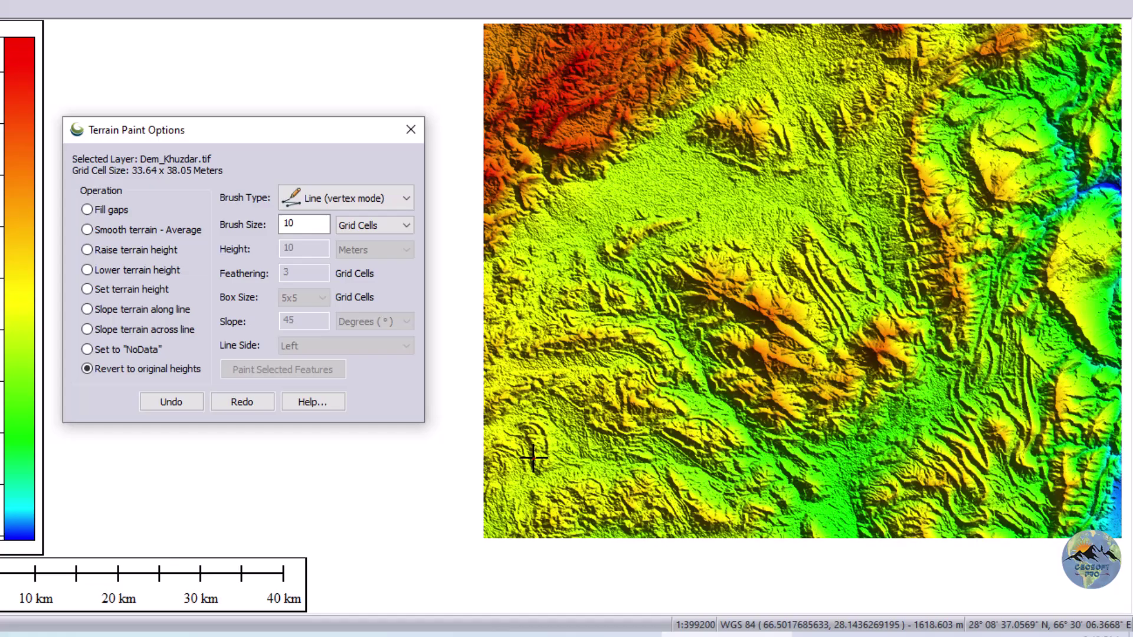
scroll(533, 460, "up", 1)
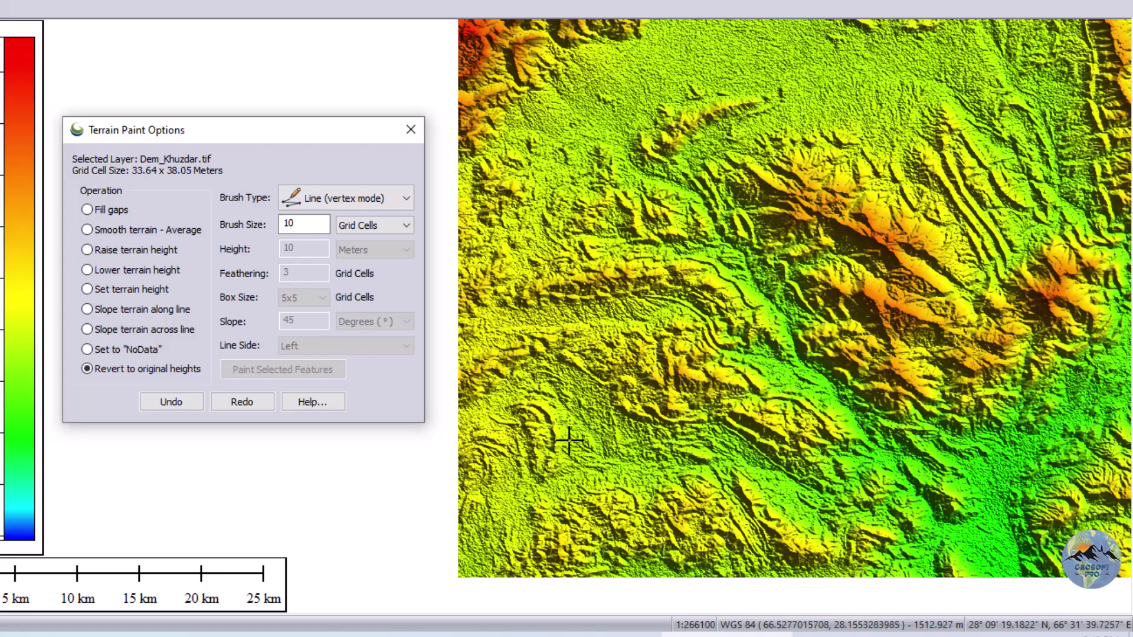
left_click(103, 349)
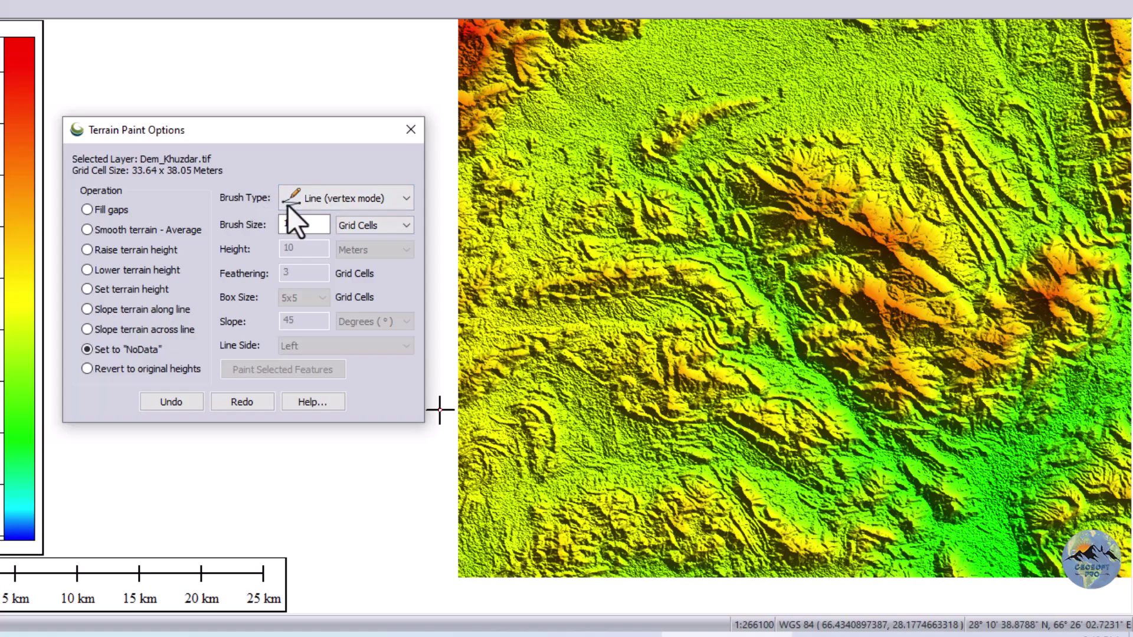
left_click(331, 202)
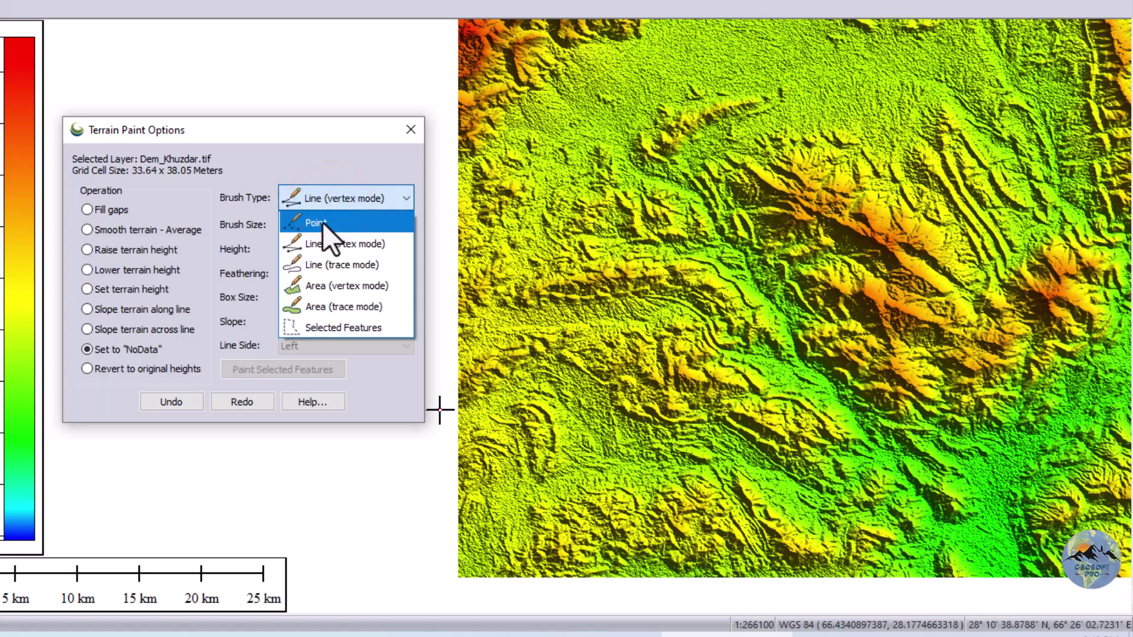
left_click(324, 222)
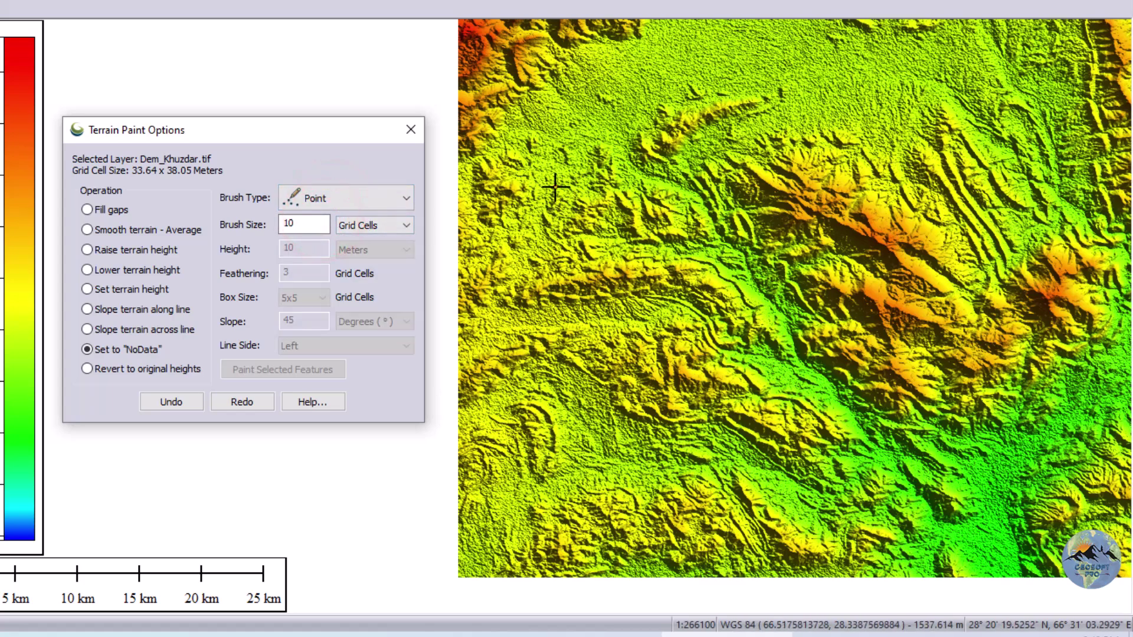
double_click(294, 223)
type("1")
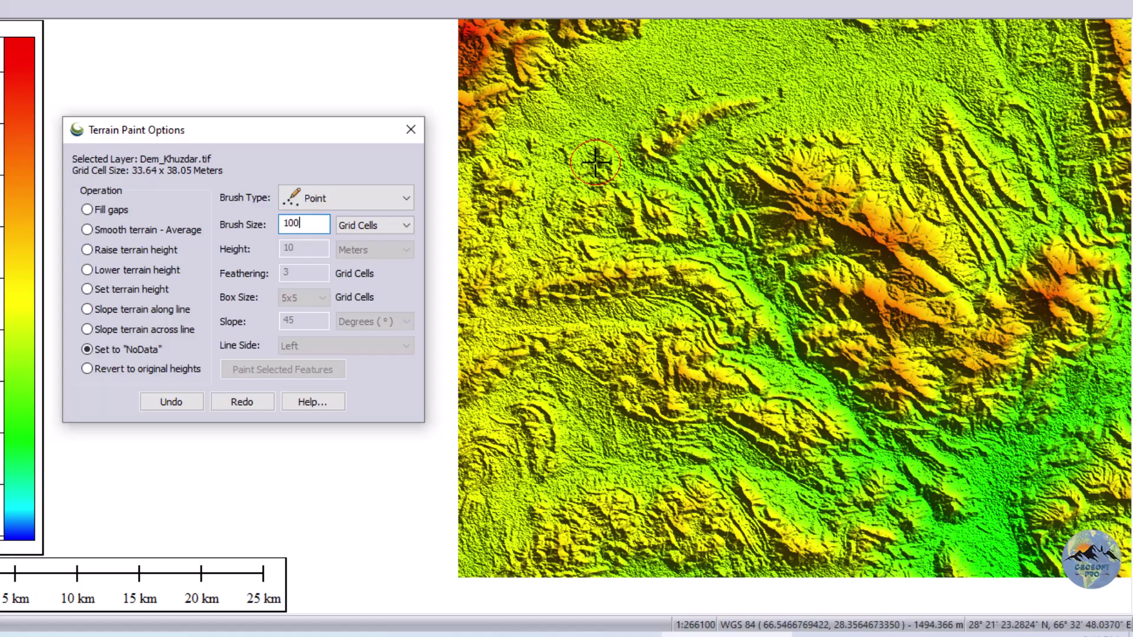
left_click(570, 171)
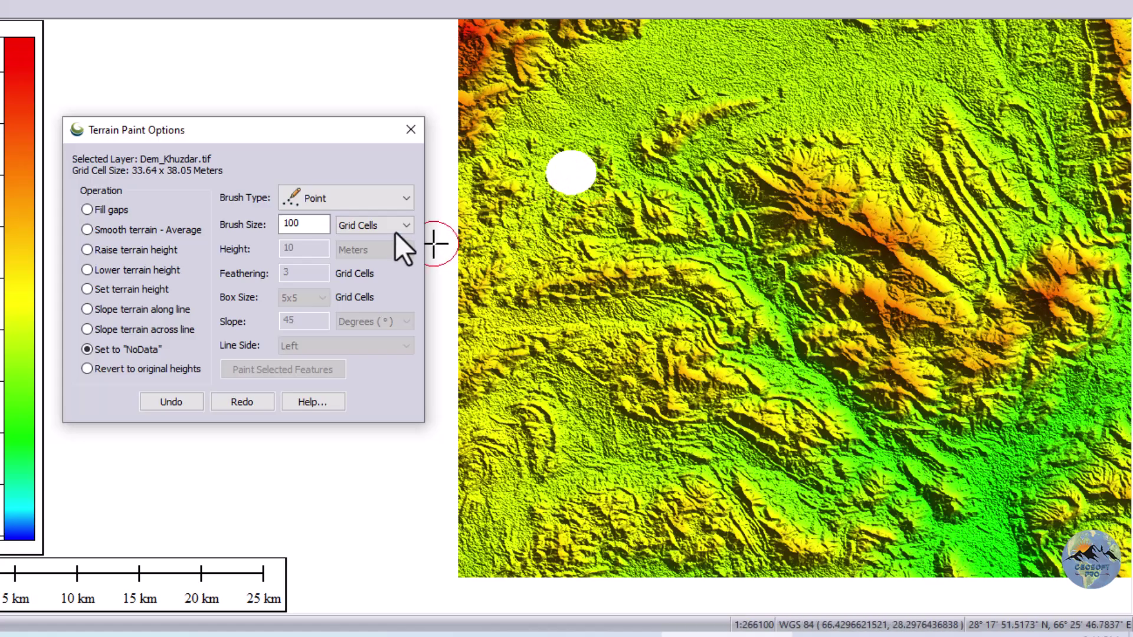
- Paint a straight NoData strip northeast of the circular hole with the Line (vertex mode) brush
left_click(378, 197)
left_click(344, 243)
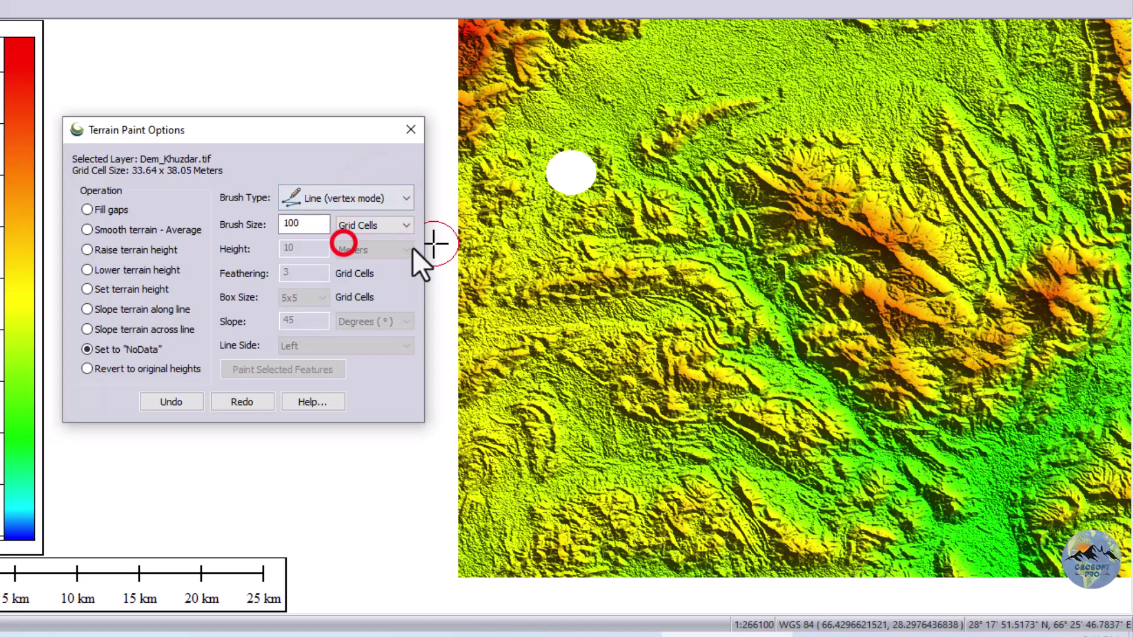
left_click(624, 117)
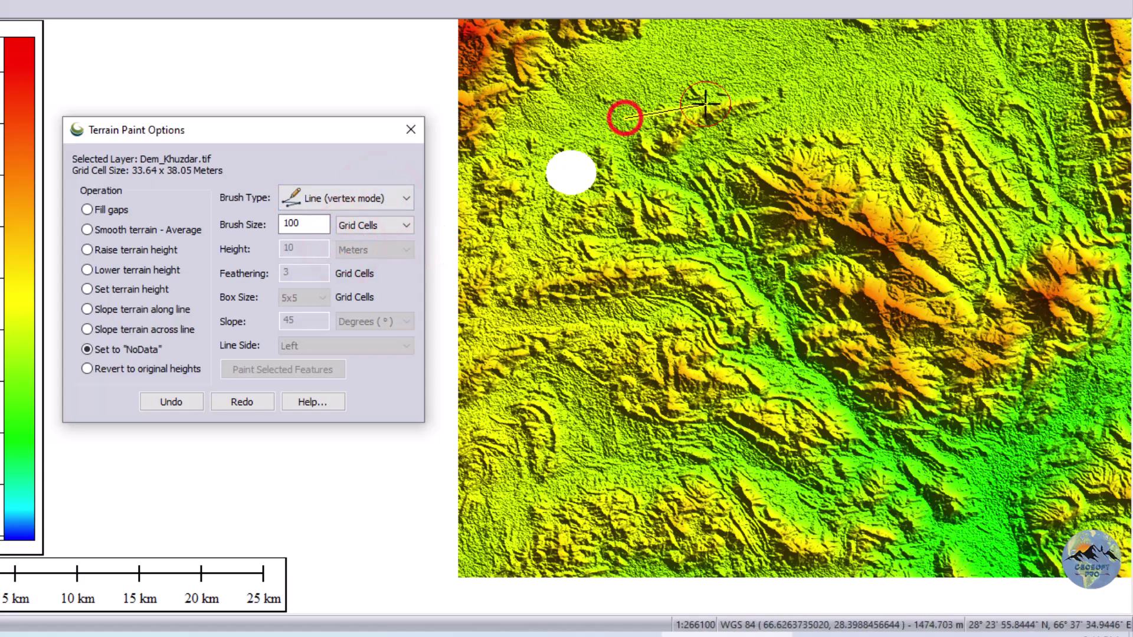
double_click(753, 93)
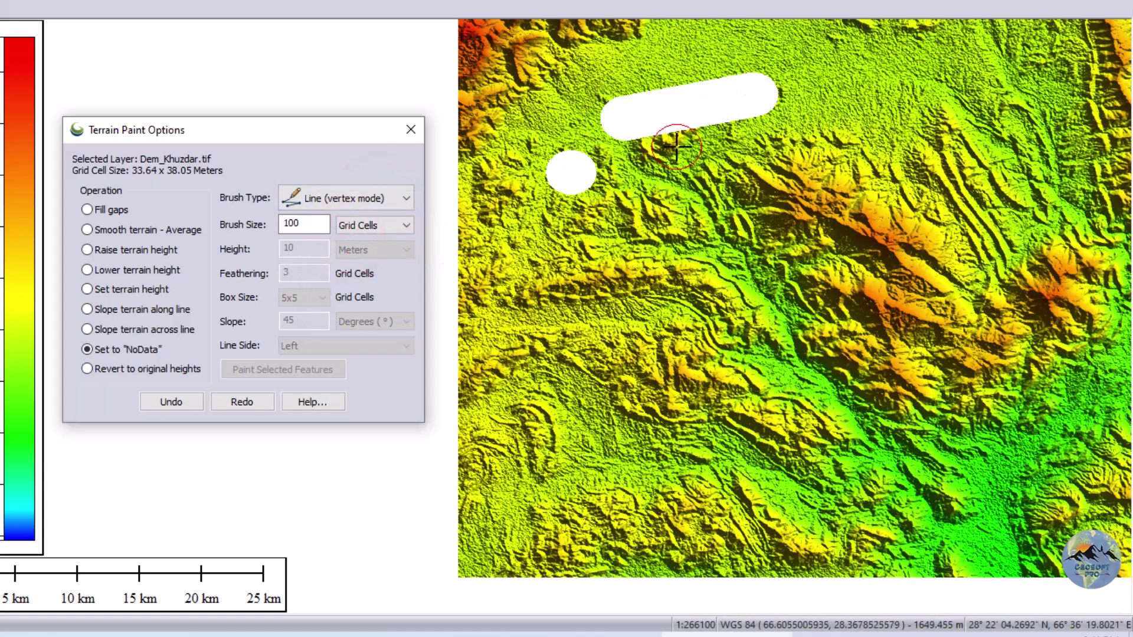
- Paint a winding NoData stroke east of the straight strip with the Line (trace mode) brush, and open the brush type choices
left_click(361, 200)
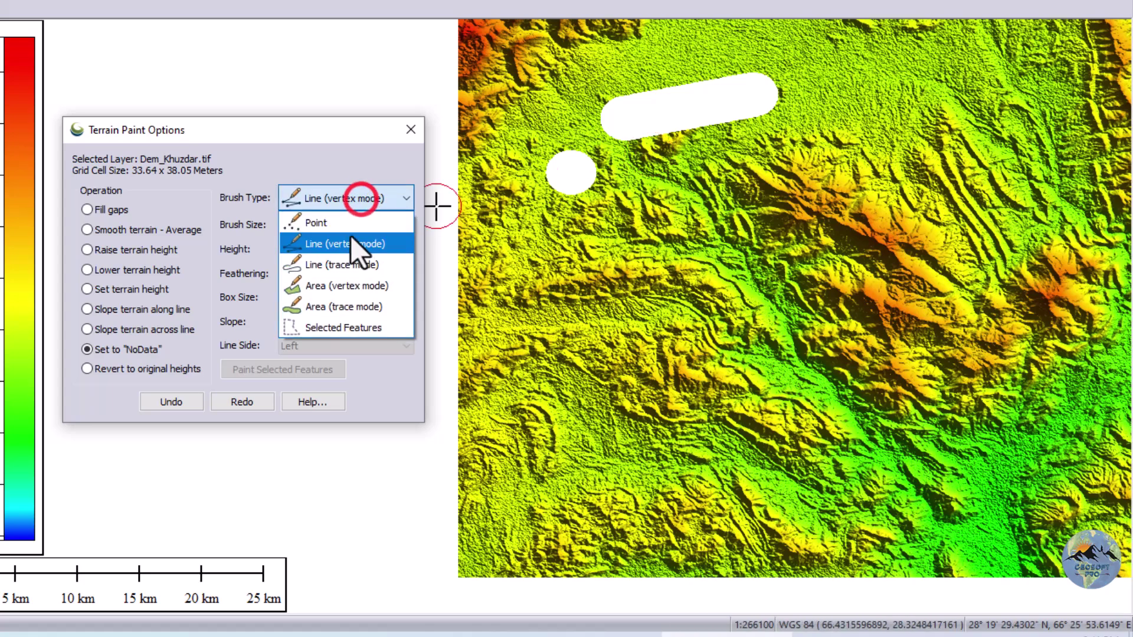
left_click(347, 268)
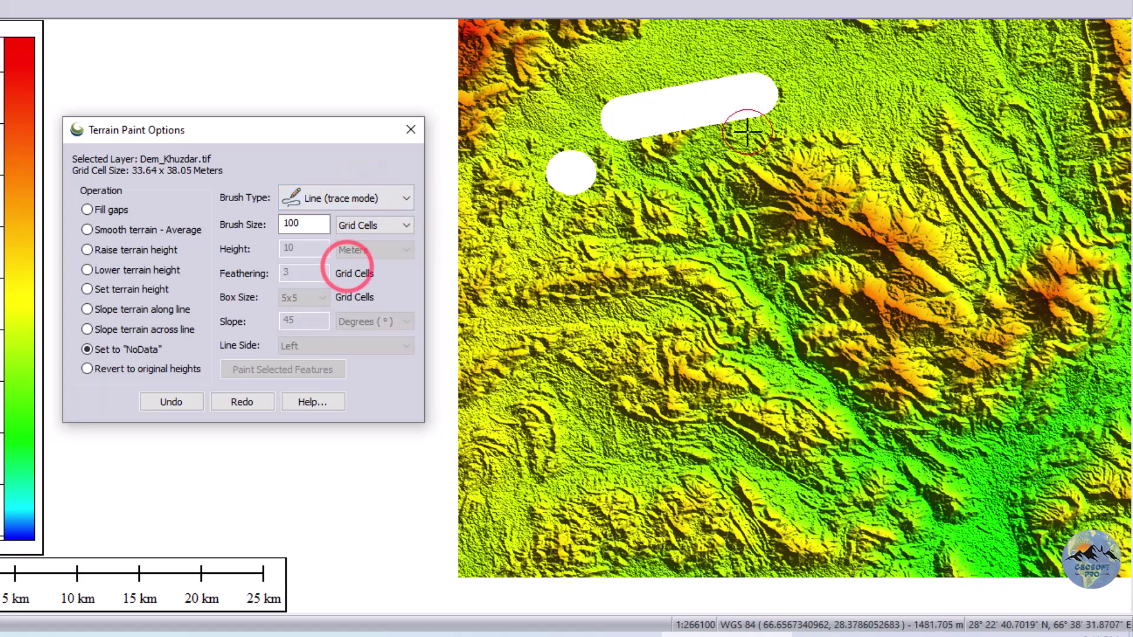
mouse_move(922, 79)
left_mouse_down()
mouse_move(857, 98)
mouse_move(822, 136)
mouse_move(957, 152)
mouse_move(907, 202)
mouse_move(921, 243)
mouse_move(982, 271)
left_mouse_up()
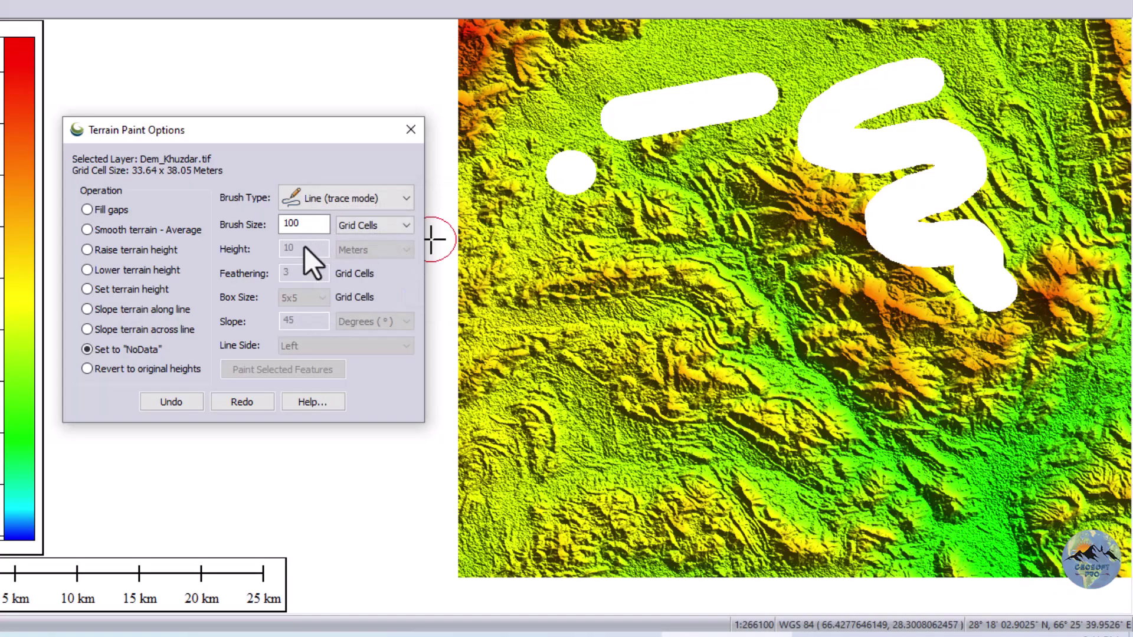
left_click(330, 203)
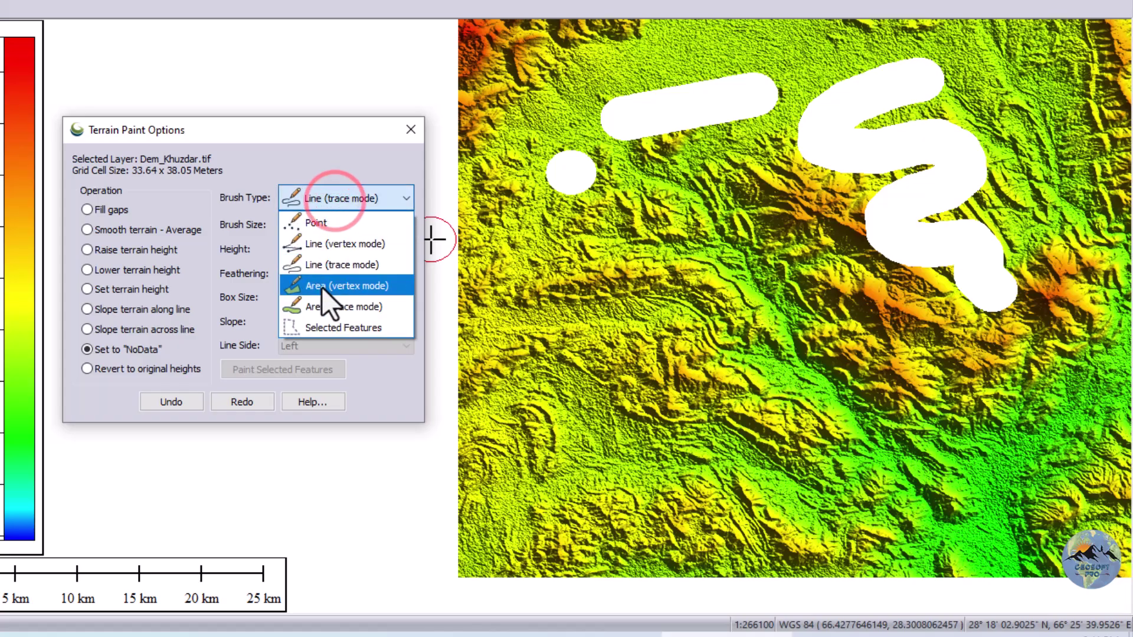
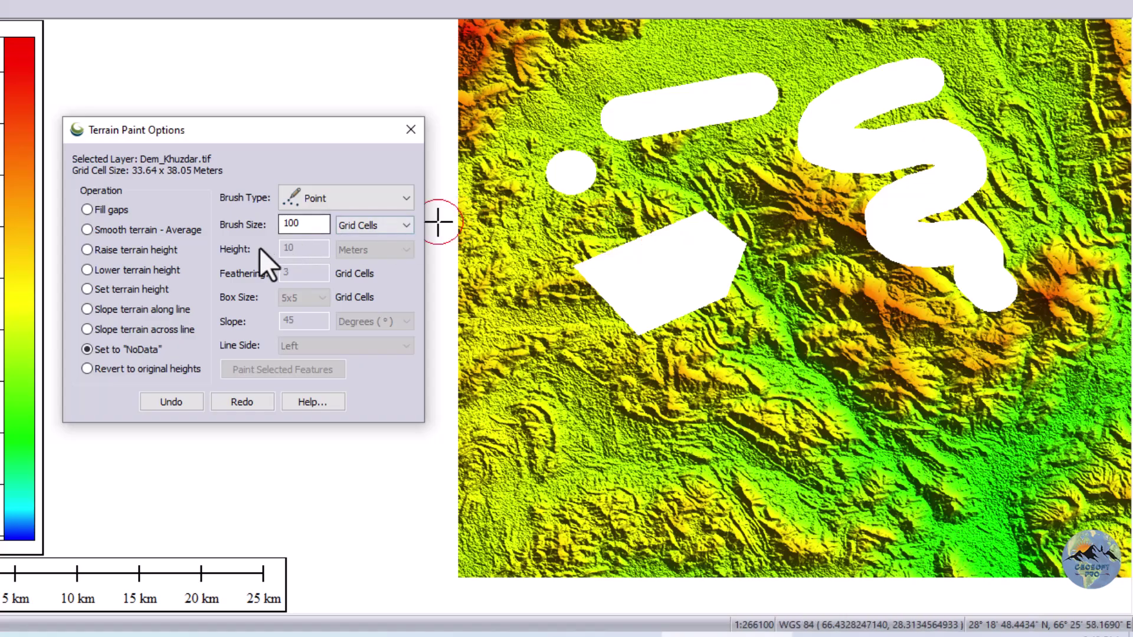
- Fill the circular hole with the Fill gaps operation by outlining it with the Area (vertex mode) brush
left_click(115, 211)
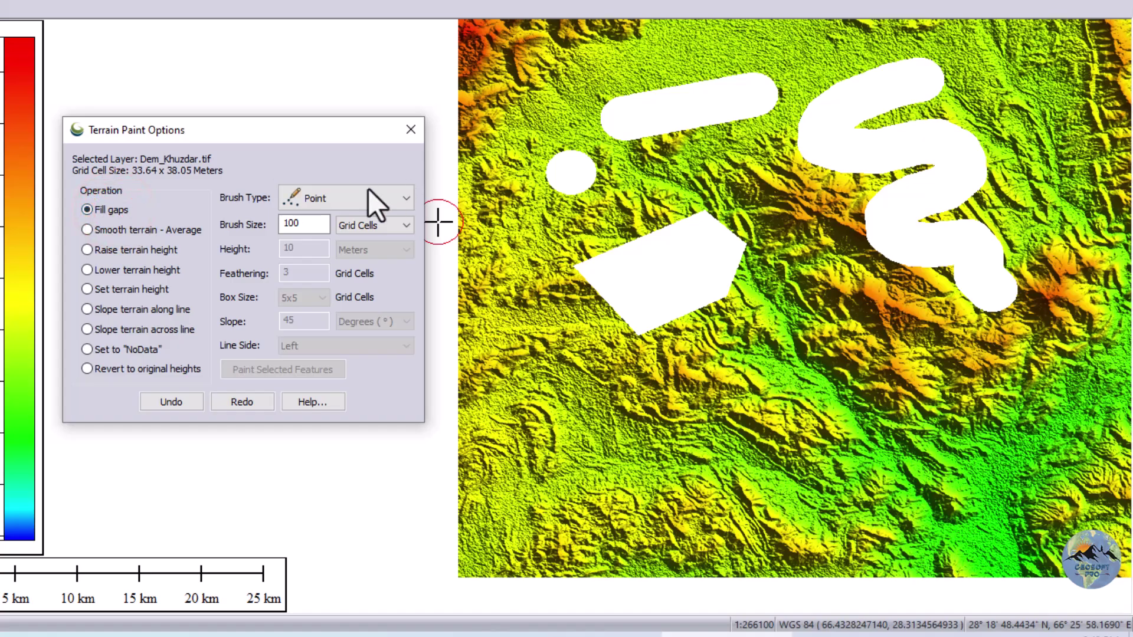
left_click(338, 198)
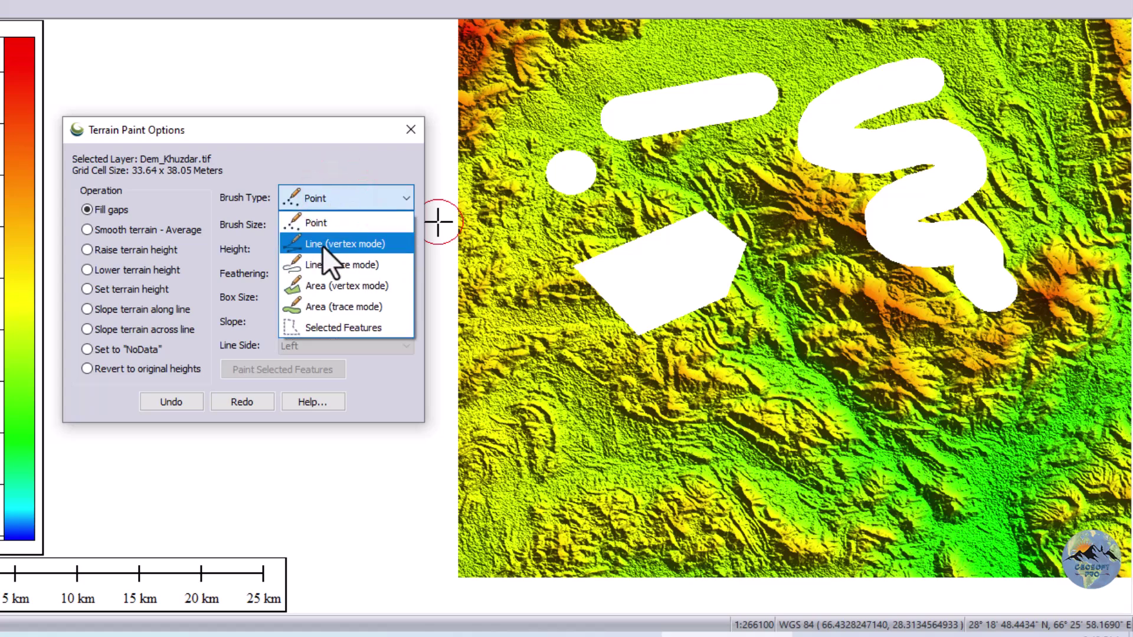
left_click(320, 286)
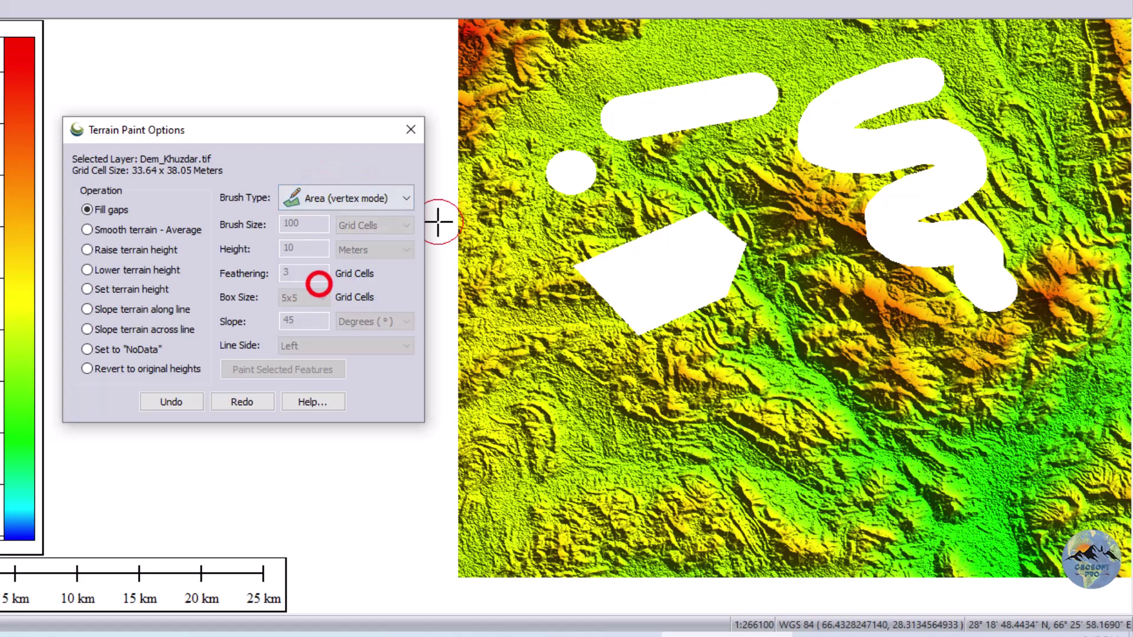
left_click(562, 137)
left_click(501, 173)
left_click(538, 212)
left_click(565, 218)
left_click(608, 188)
left_click(618, 174)
left_click(576, 137)
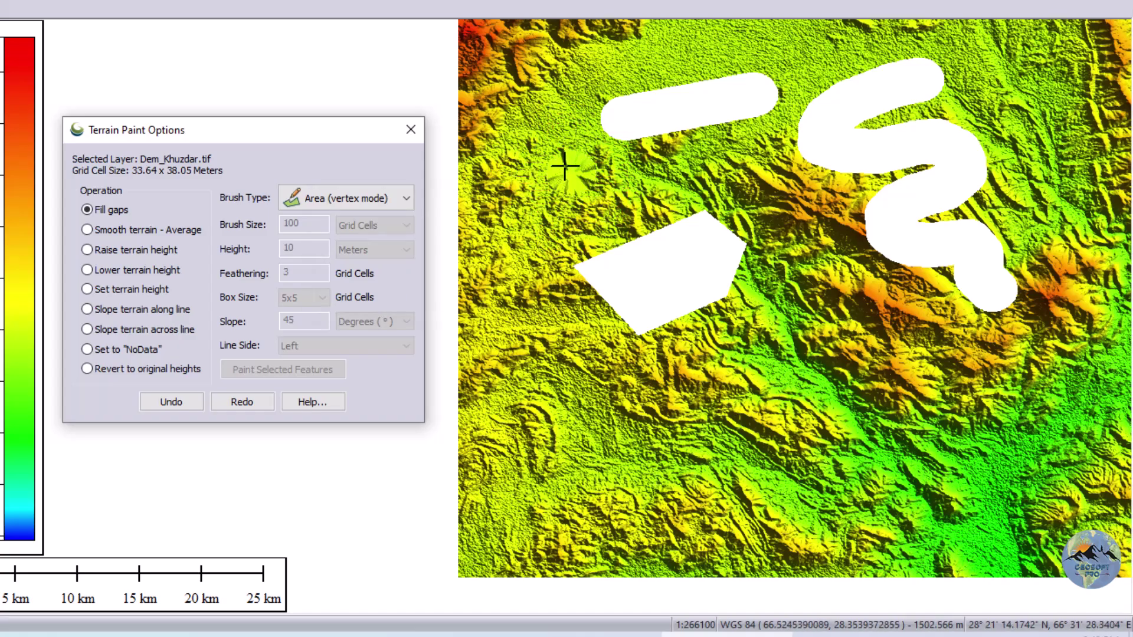
- Fill the straight strip-shaped gap by outlining it with a polygon using the same Fill gaps area brush
scroll(566, 159, "up", 3)
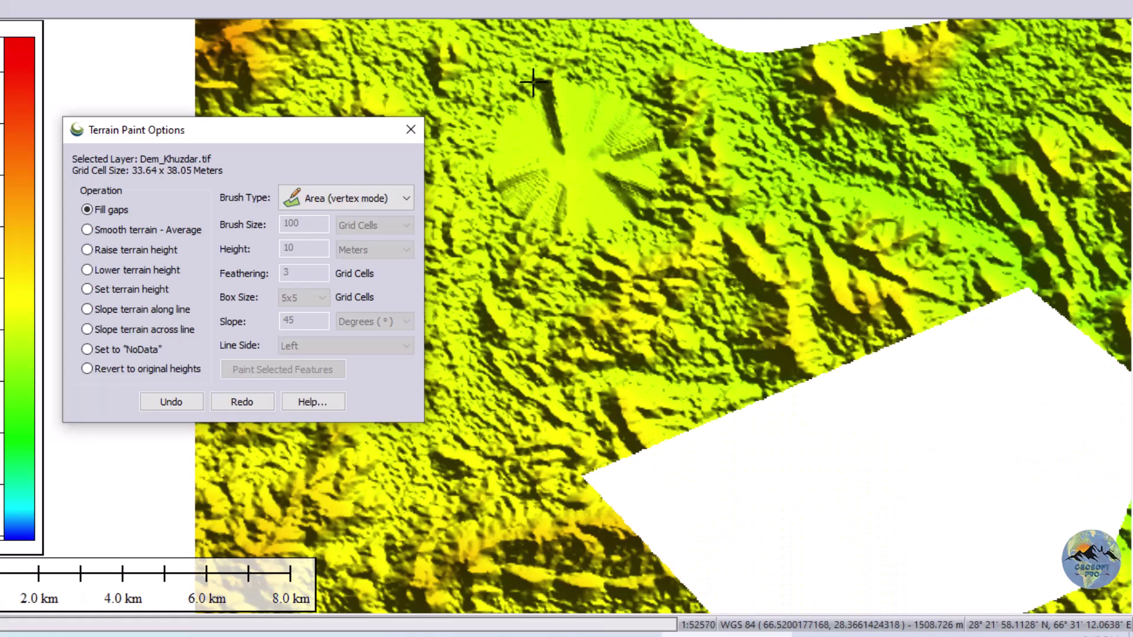
scroll(533, 81, "up", 1)
scroll(647, 308, "down", 1)
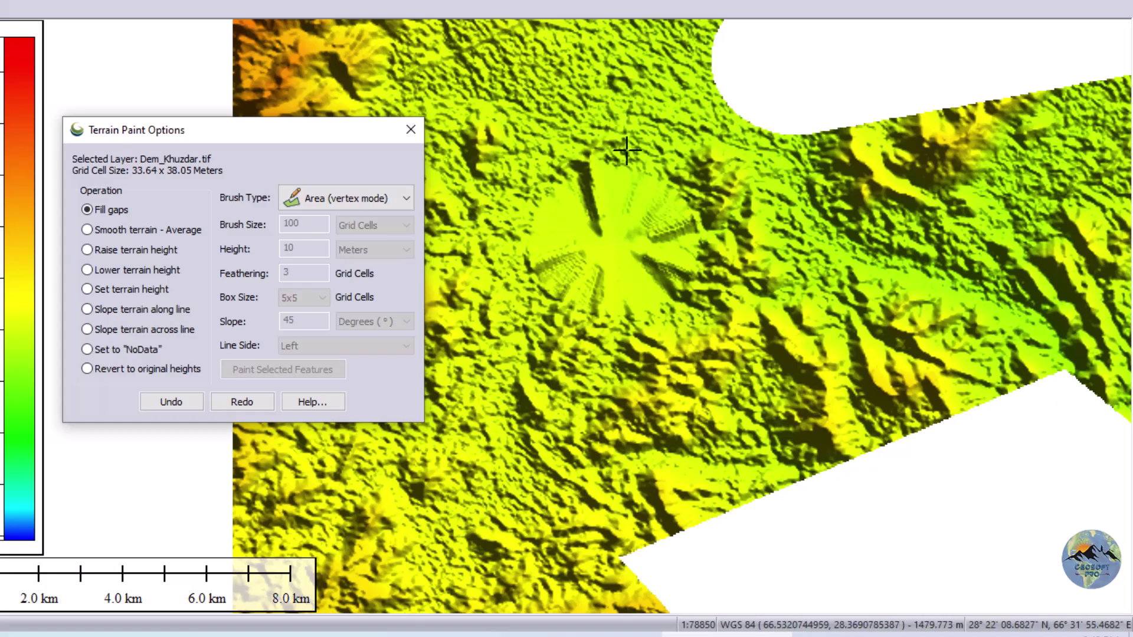
scroll(489, 332, "down", 3)
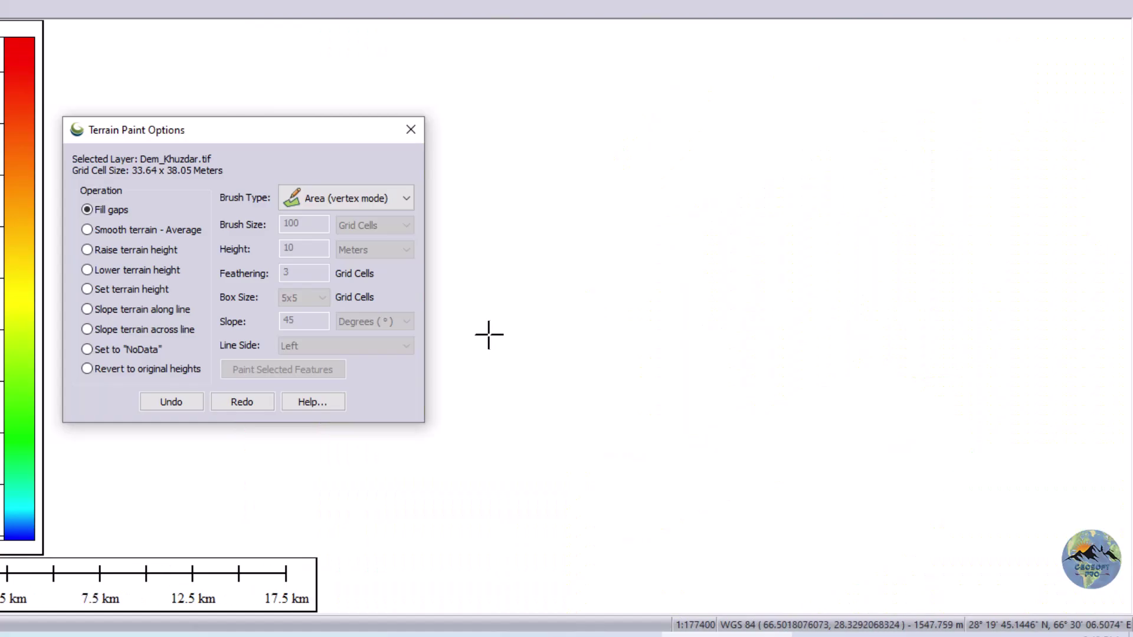
scroll(698, 192, "up", 1)
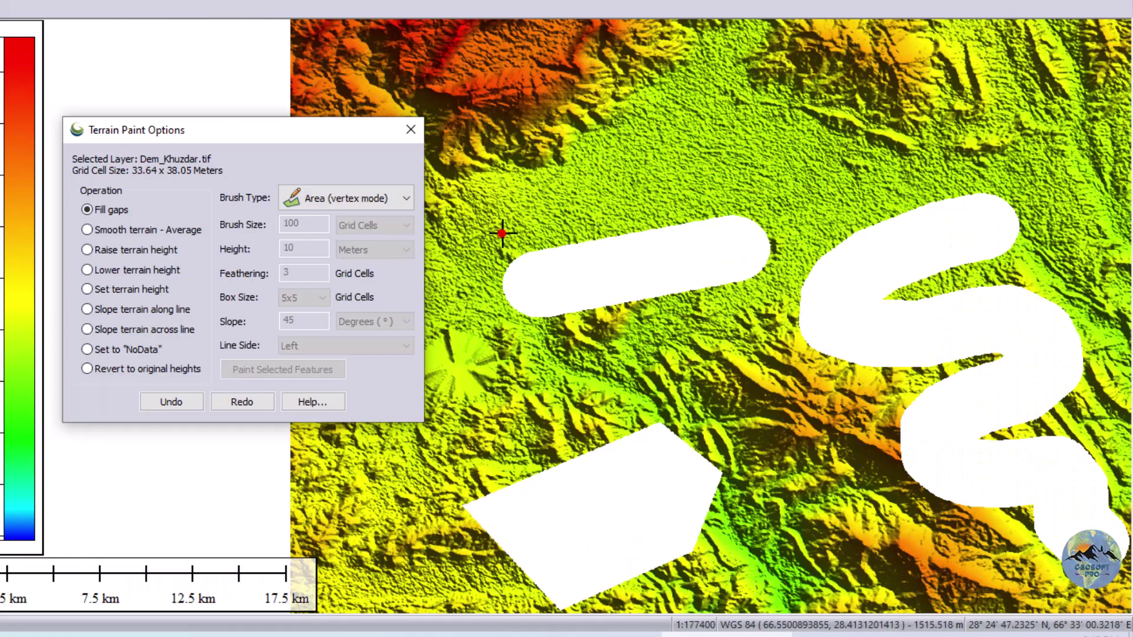
left_click(502, 233)
left_click(767, 187)
left_click(789, 255)
left_click(763, 303)
left_click(683, 326)
left_click(510, 359)
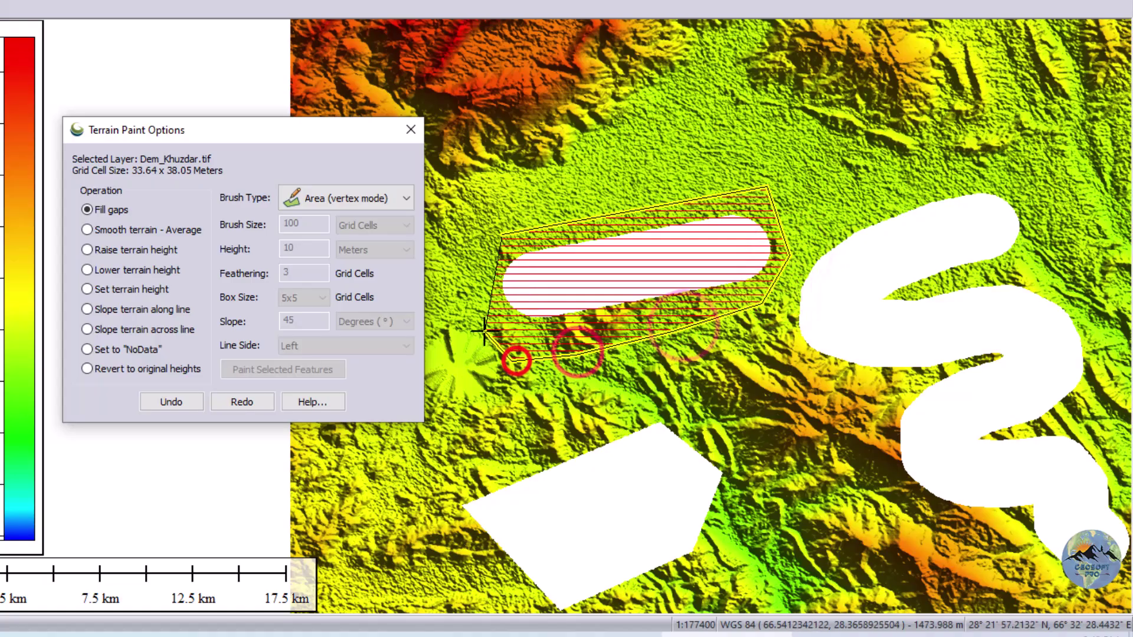
left_click(482, 273)
left_click(502, 236)
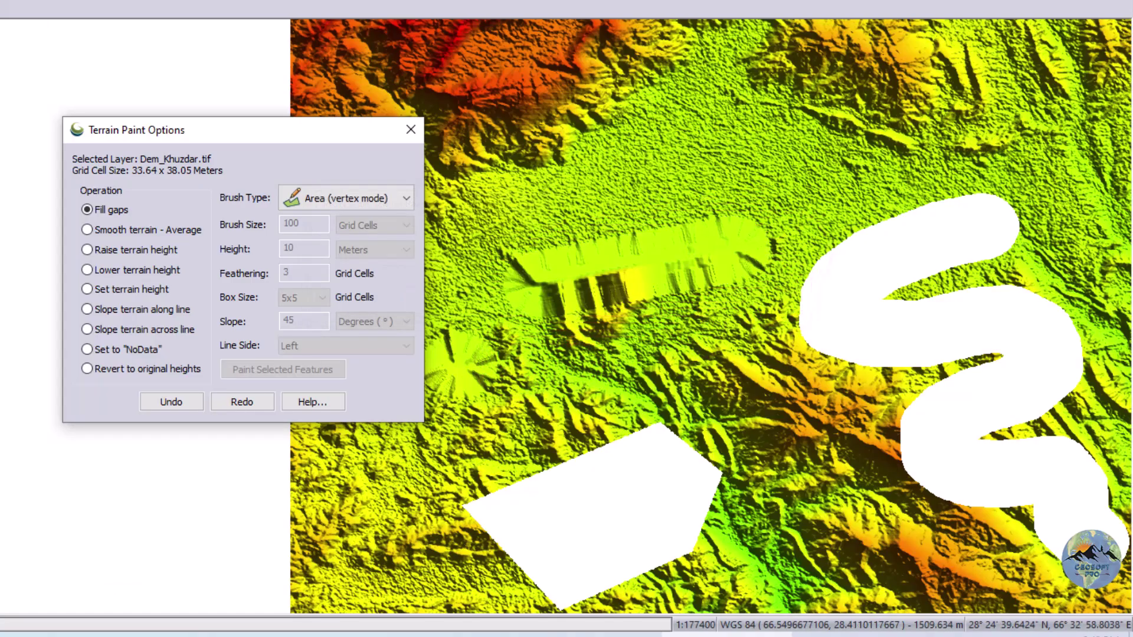
- Fill most of the polygon-shaped gap southwest of the winding stroke by outlining it with the Fill gaps area brush
scroll(614, 224, "down", 1)
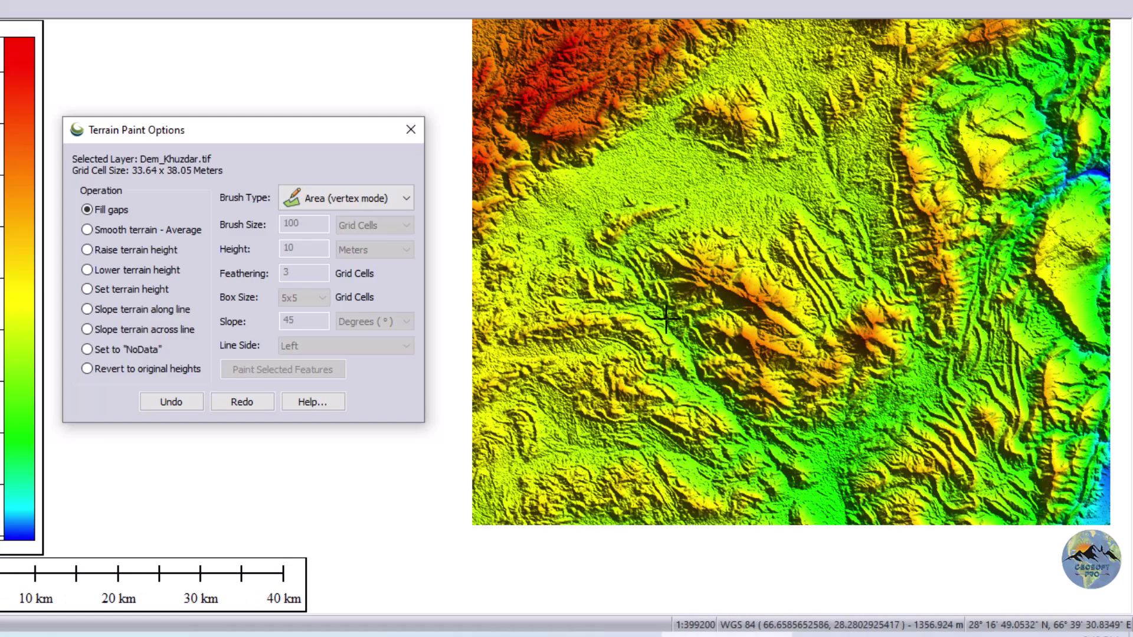
scroll(736, 272, "up", 1)
left_click(577, 269)
left_click(430, 337)
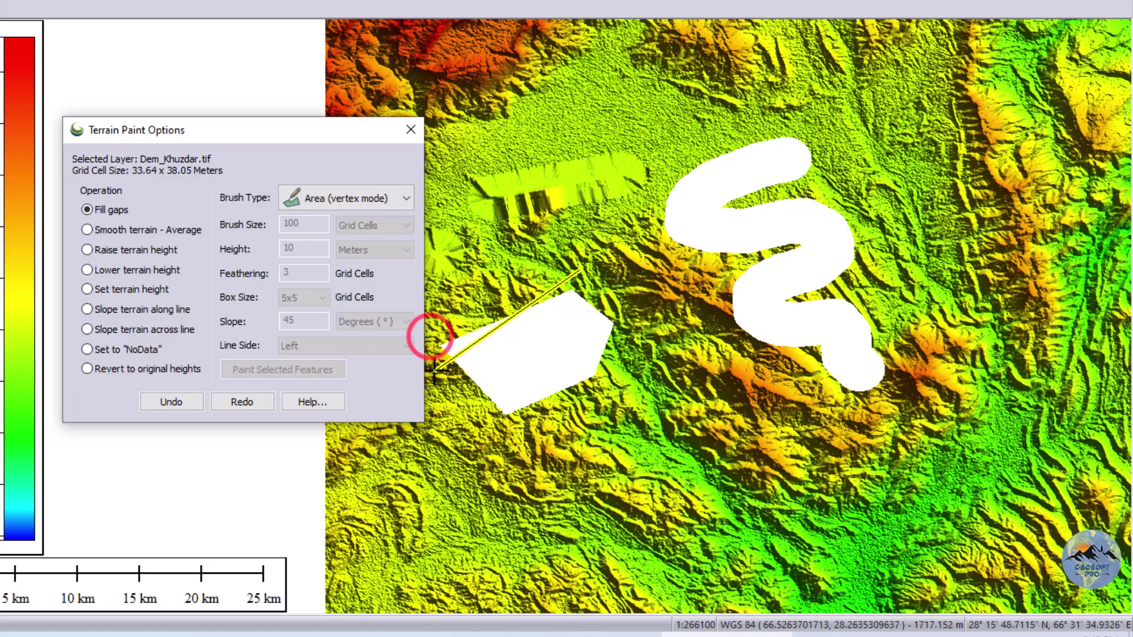
left_click(434, 371)
left_click(461, 413)
left_click(486, 439)
left_click(624, 400)
left_click(630, 307)
left_click(575, 265)
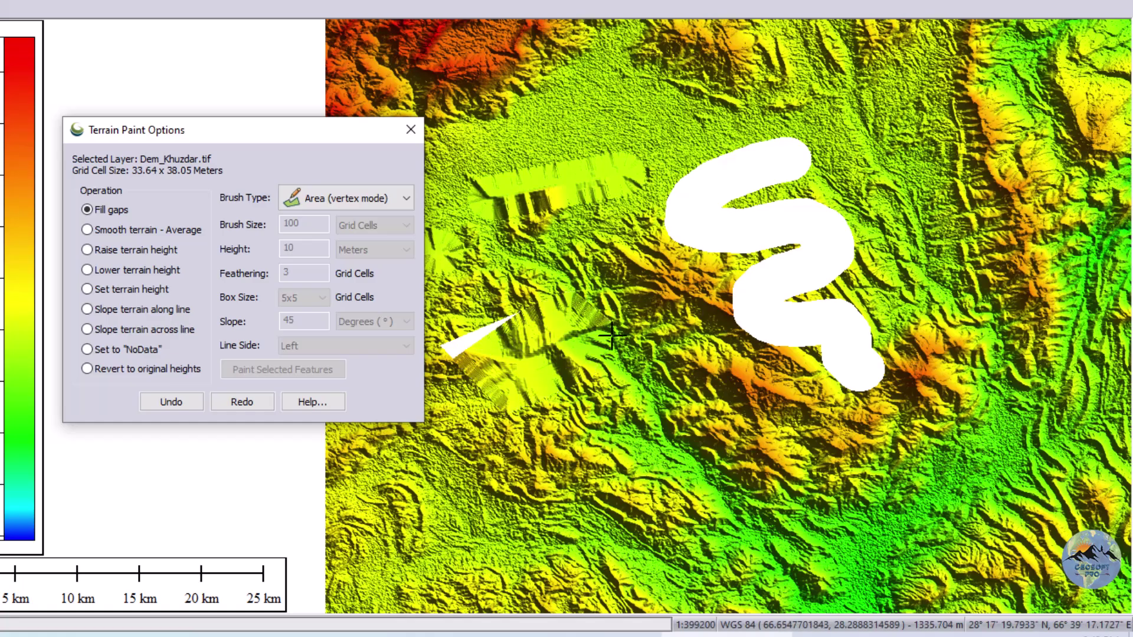
- Fill the leftover sliver at the polygon-shaped gap's western corner by outlining it with the same Fill gaps brush
scroll(602, 335, "down", 1)
scroll(511, 334, "up", 1)
left_click(488, 340)
left_click(490, 359)
left_click(566, 356)
left_click(594, 305)
double_click(544, 259)
- Fill the winding NoData gap by enclosing it in one large polygon with the Fill gaps area brush
left_click(833, 103)
left_click(658, 213)
left_click(732, 363)
left_click(838, 430)
left_click(965, 413)
left_click(962, 322)
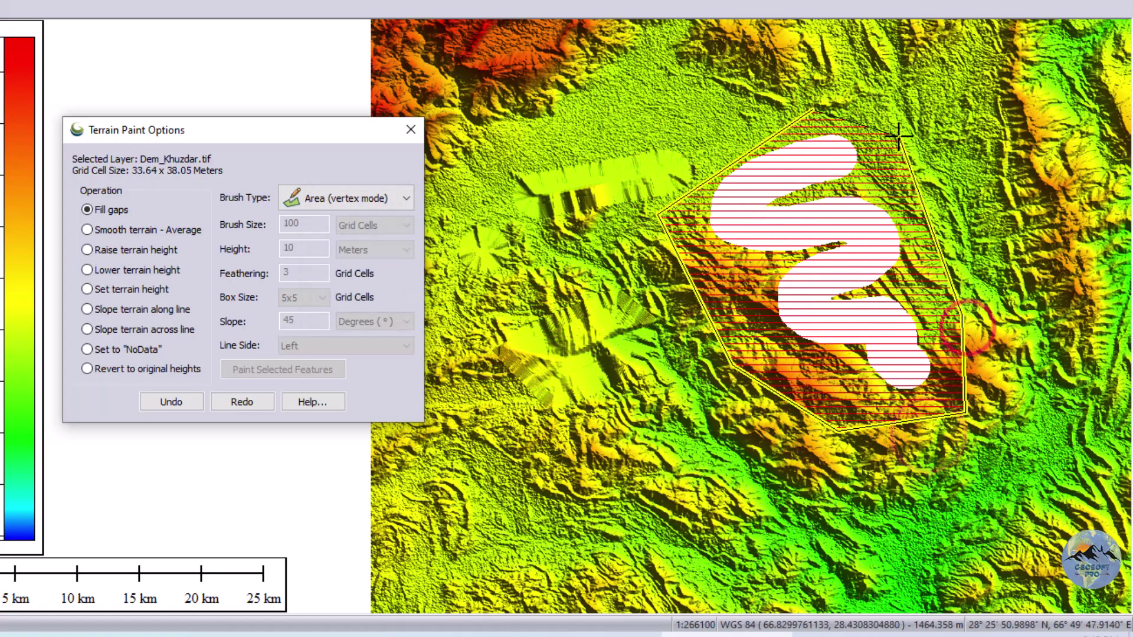
double_click(898, 137)
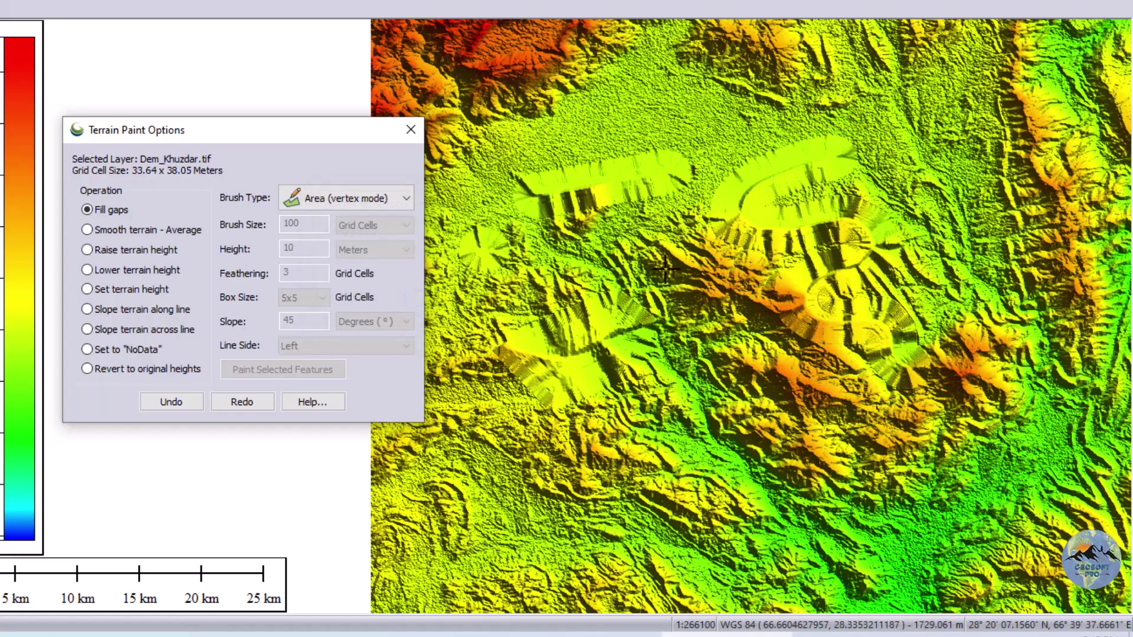
- Inspect the filled gaps, and change the paint operation to Smooth terrain - Average
scroll(868, 216, "up", 1)
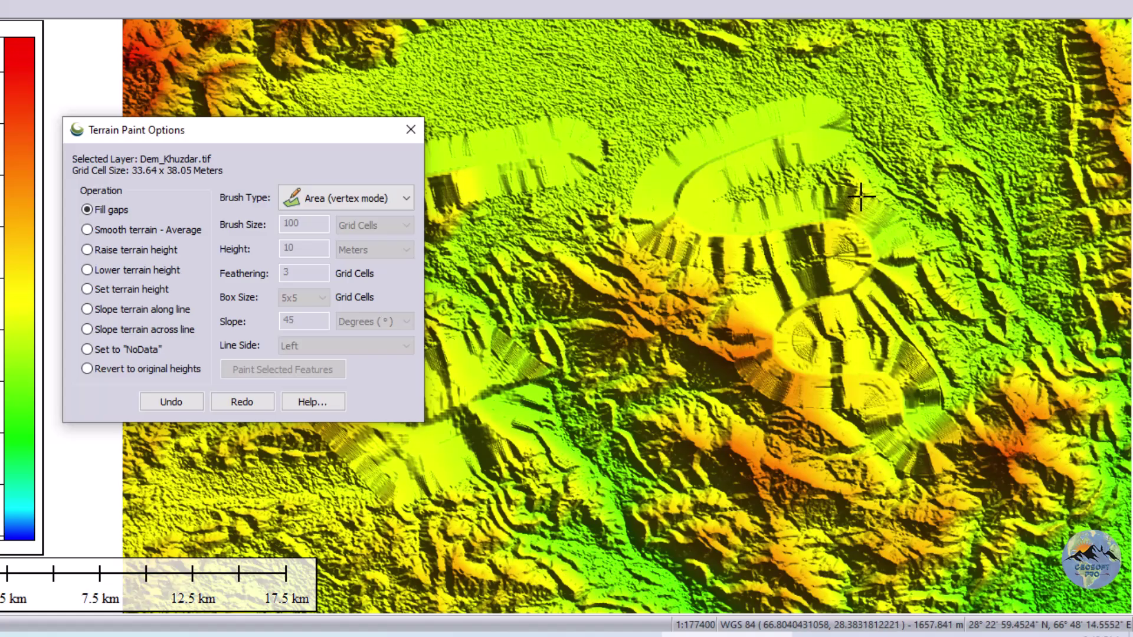
scroll(860, 197, "up", 1)
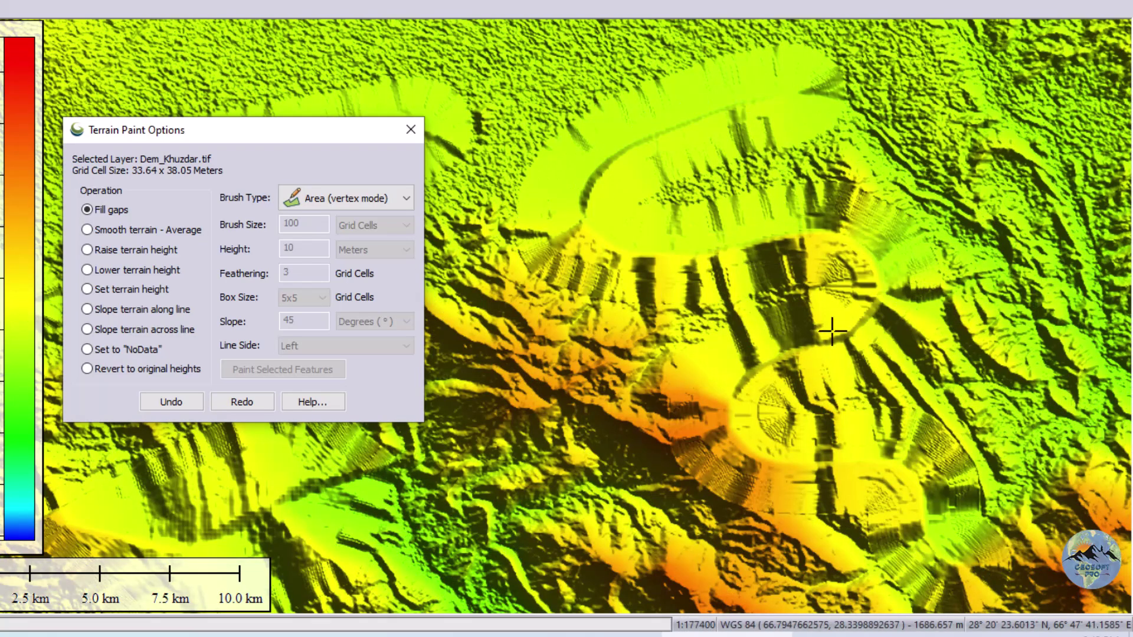
scroll(757, 298, "down", 1)
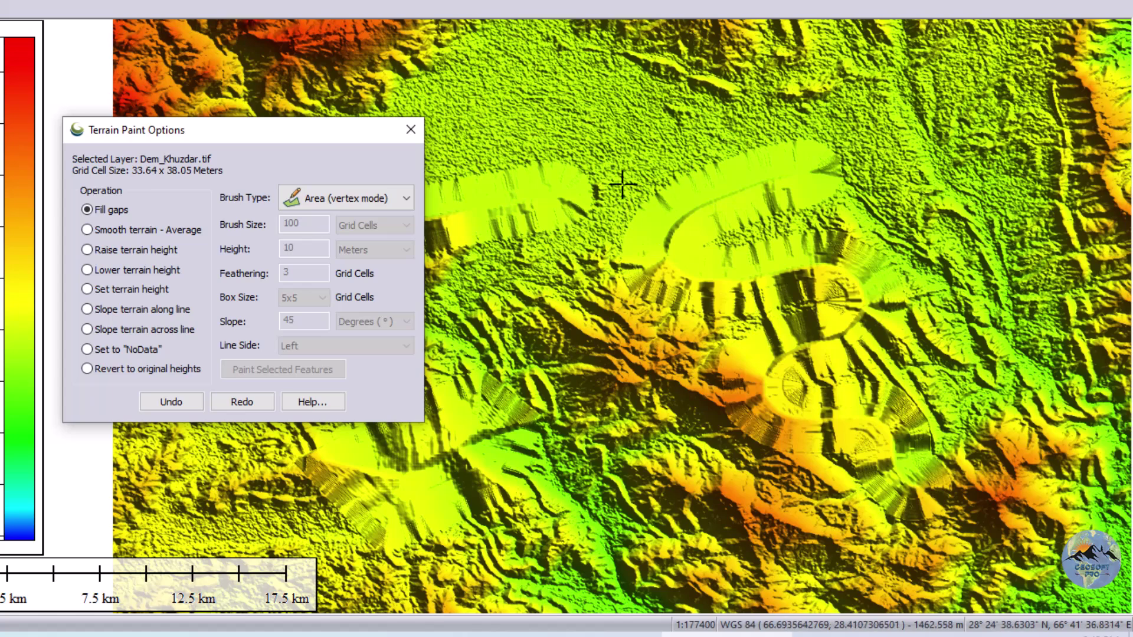
scroll(606, 125, "up", 1)
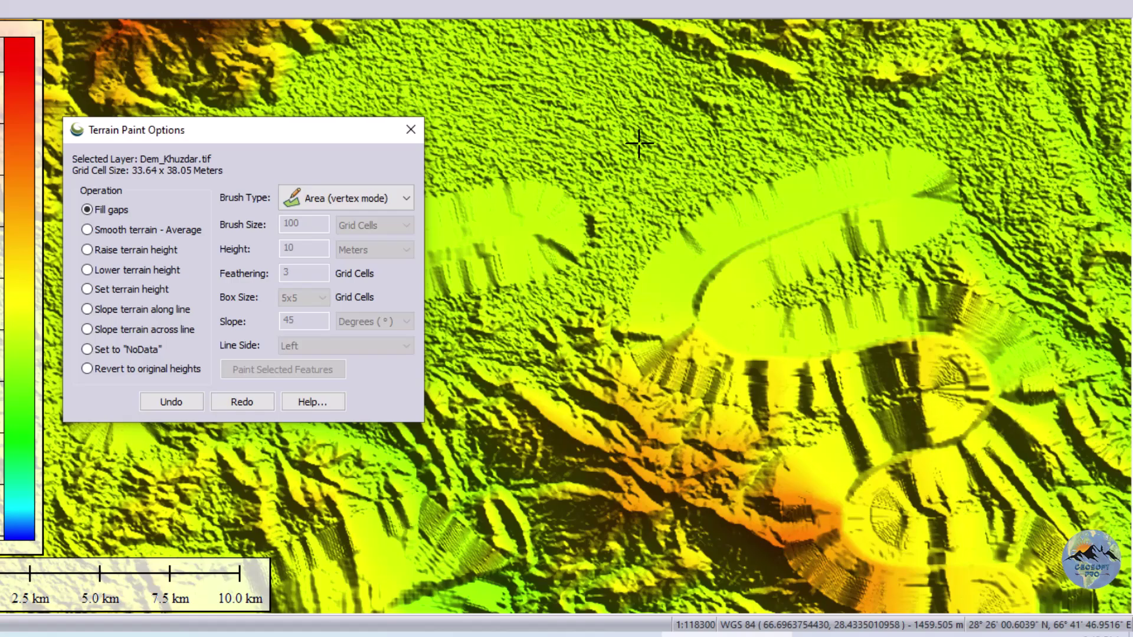
scroll(661, 163, "down", 1)
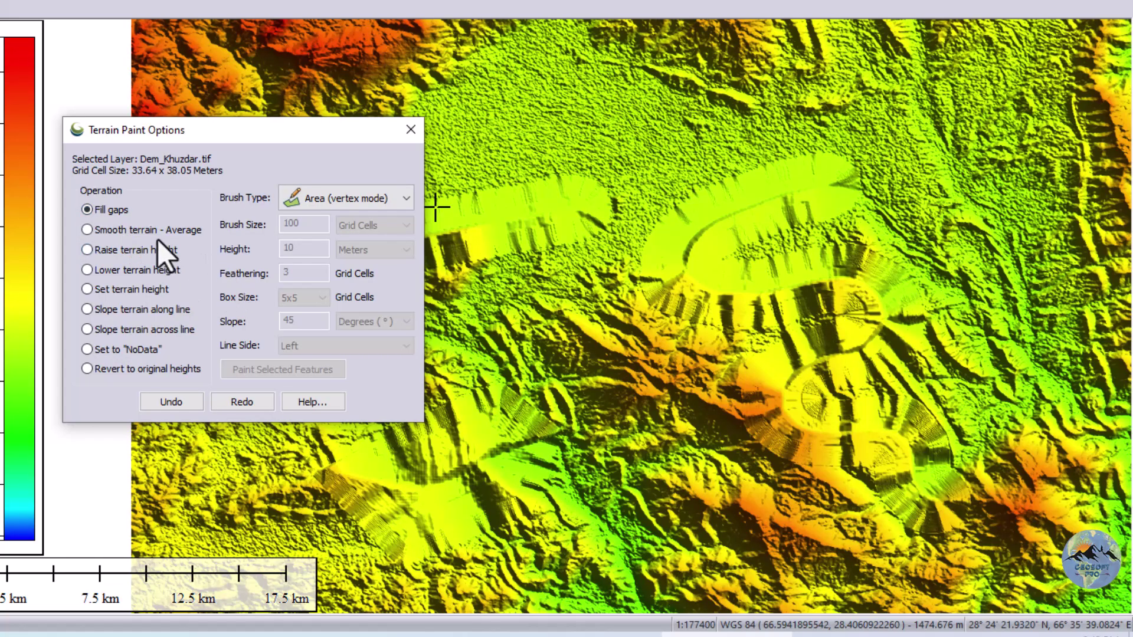
left_click(139, 232)
left_click_drag(213, 137, 0, 144)
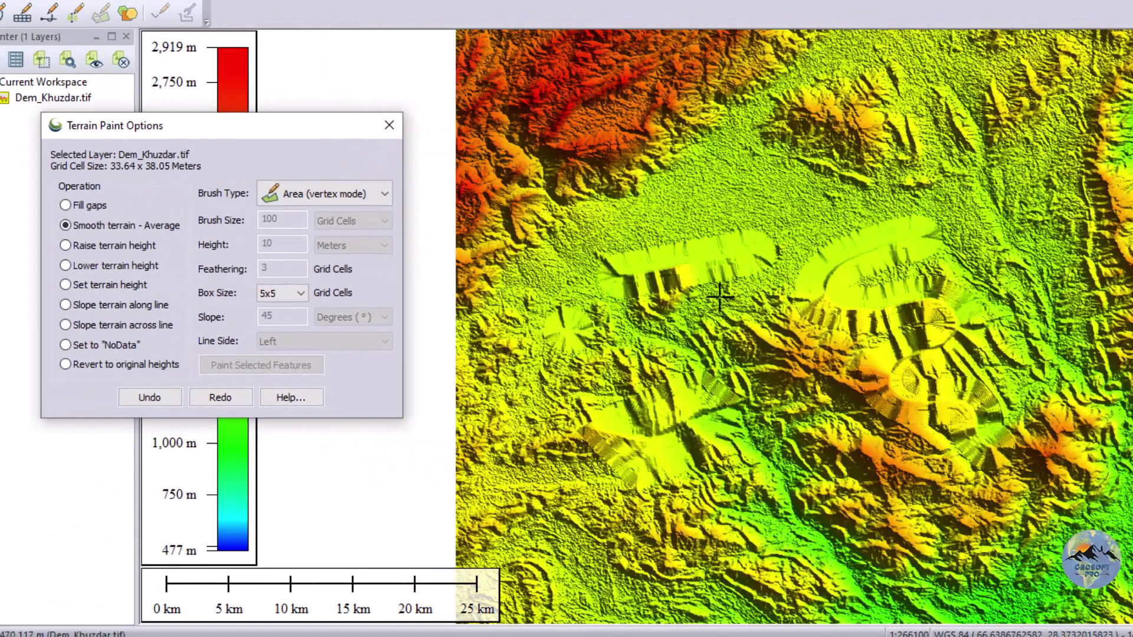
- Smooth a polygonal patch of the plain southwest of the narrow ridge, using the Area (vertex mode) brush and 5x5 box size
scroll(872, 91, "up", 3)
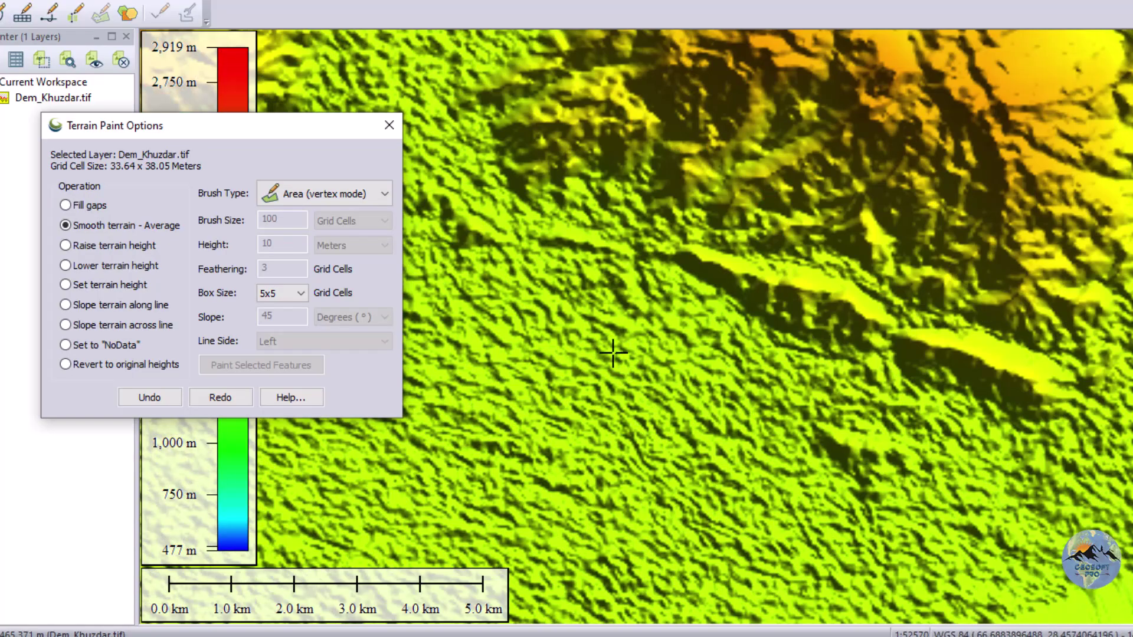
scroll(614, 354, "up", 1)
left_click(658, 296)
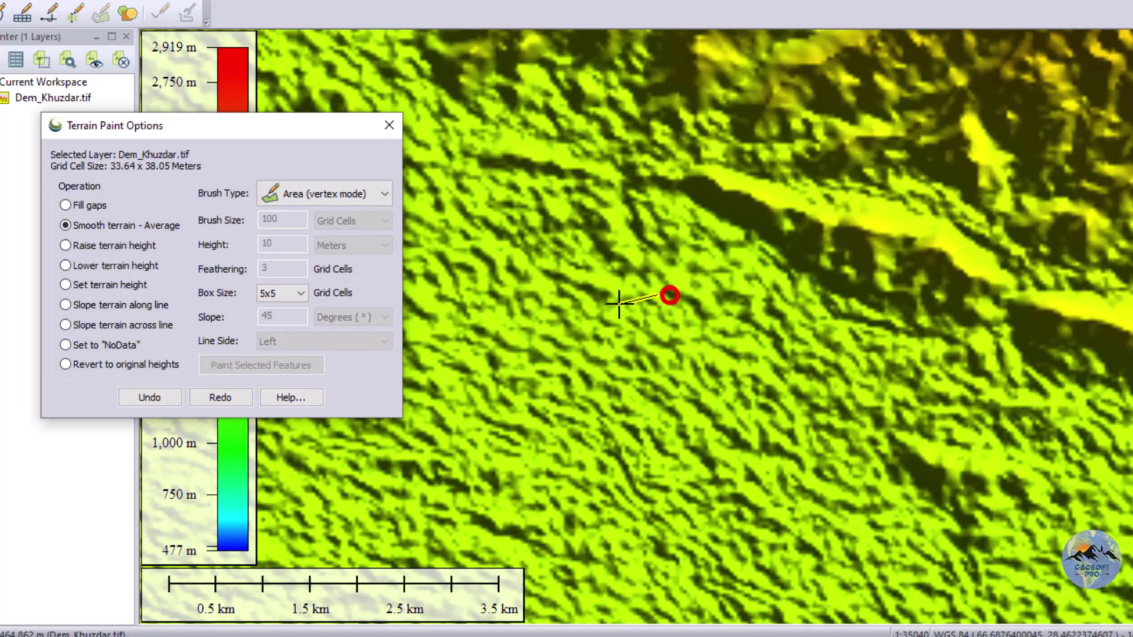
left_click(504, 368)
left_click(521, 514)
left_click(732, 577)
left_click(886, 497)
left_click(896, 387)
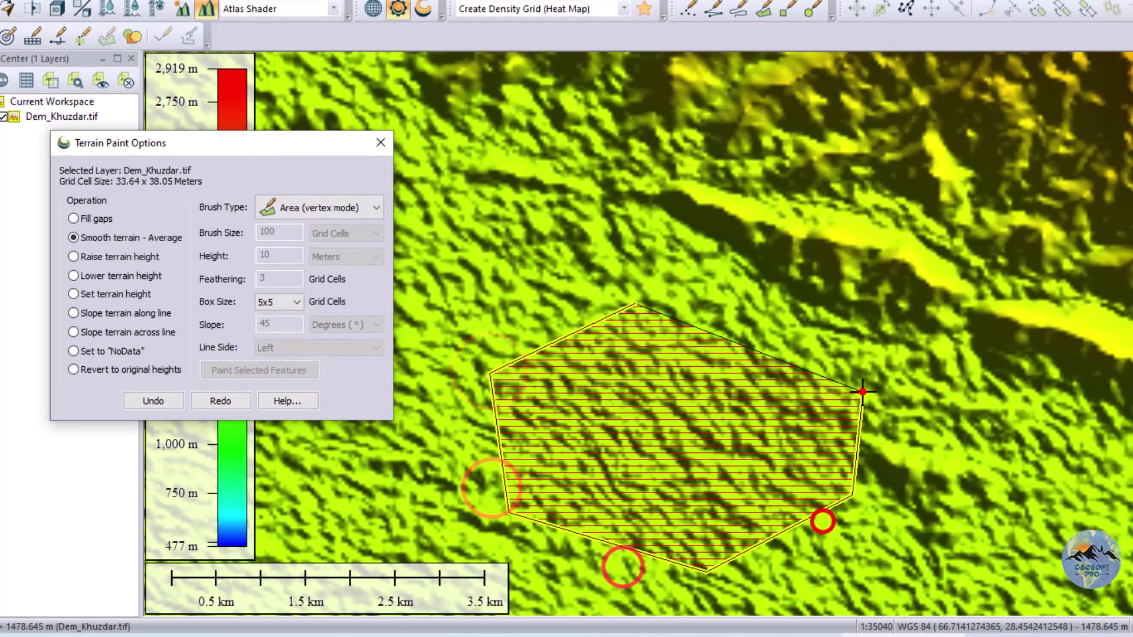
right_click(863, 391)
- Smooth a second polygonal patch of the plain just northwest of the first smoothed one
scroll(794, 309, "down", 1)
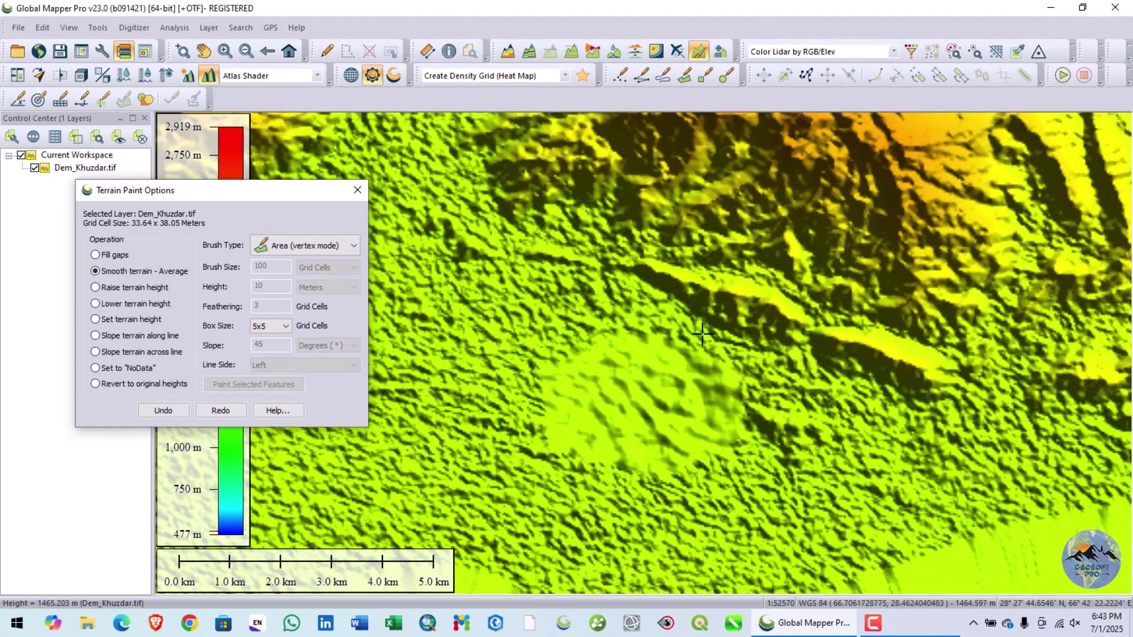
left_click(466, 226)
left_click(401, 286)
left_click(459, 433)
left_click(517, 367)
left_click(568, 305)
right_click(487, 225)
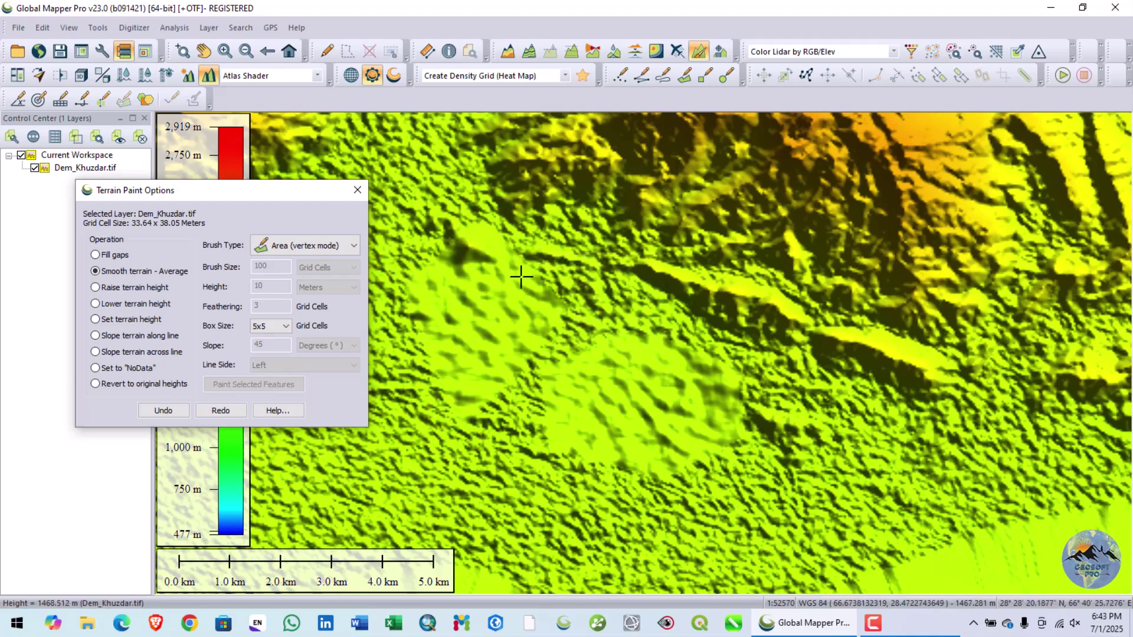
- Switch the paint operation to Raise terrain height and set the height to 1000 meters
scroll(699, 353, "down", 1)
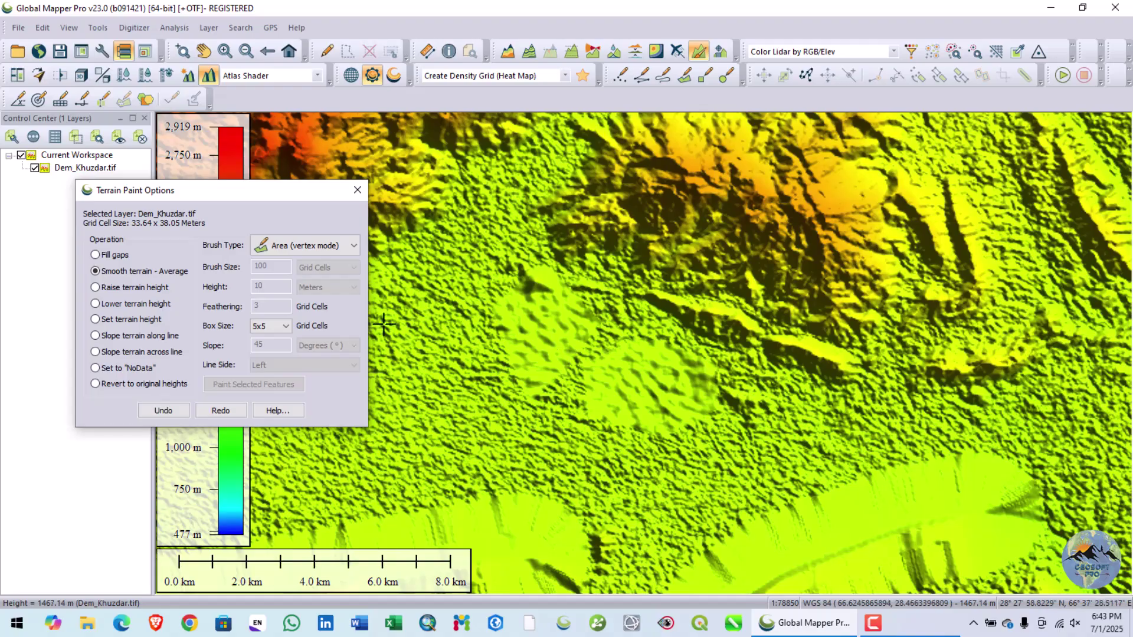
left_click(119, 288)
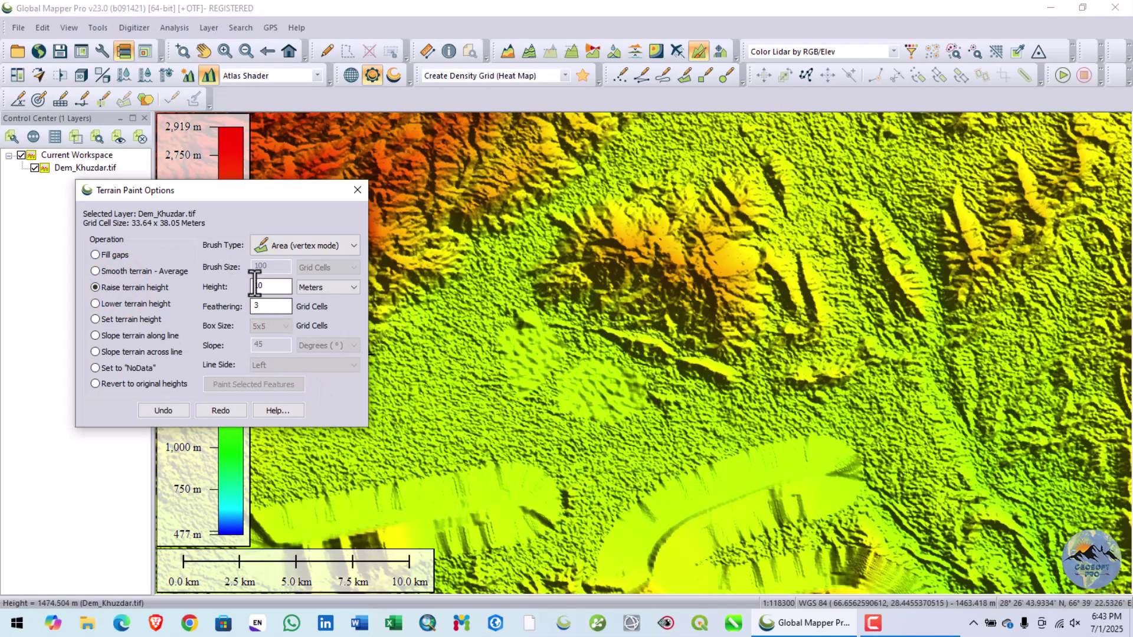
left_click(271, 287)
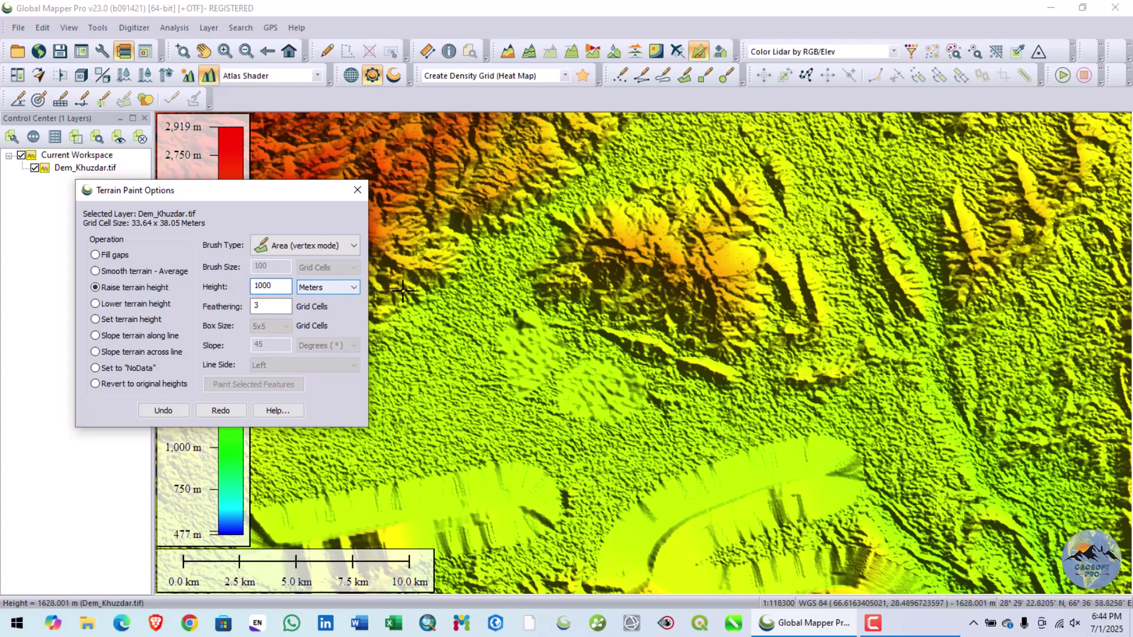
- Raise the hill north of the smoothed patches by outlining it with an Area (vertex mode) polygon
left_click(670, 190)
left_click(537, 214)
left_click(496, 280)
left_click(598, 322)
left_click(726, 375)
left_click(883, 378)
left_click(912, 280)
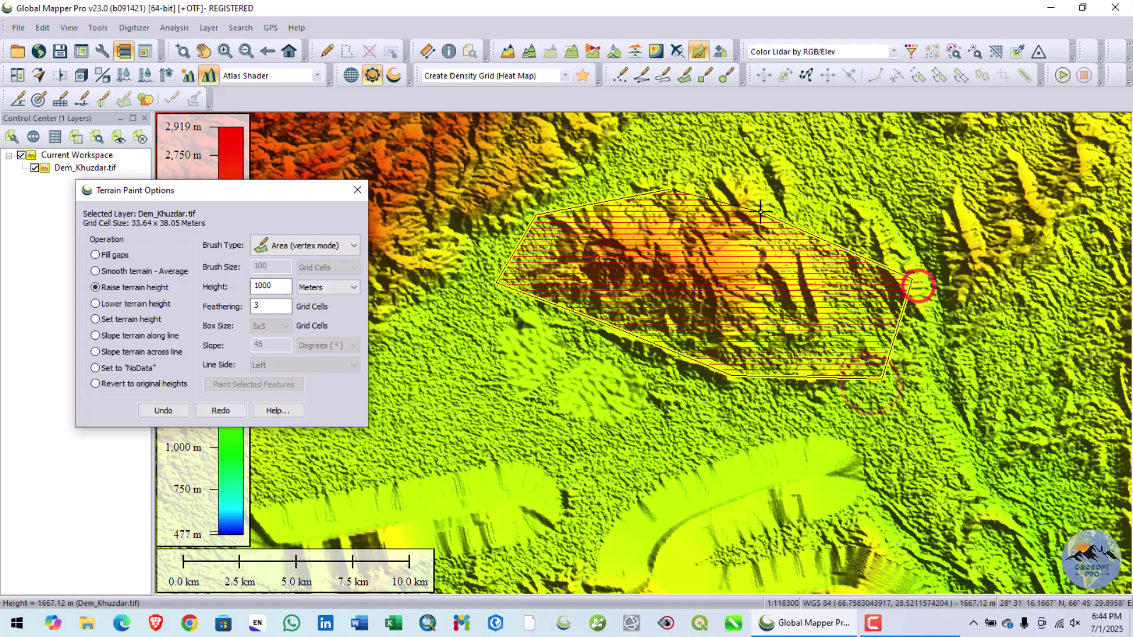
double_click(760, 208)
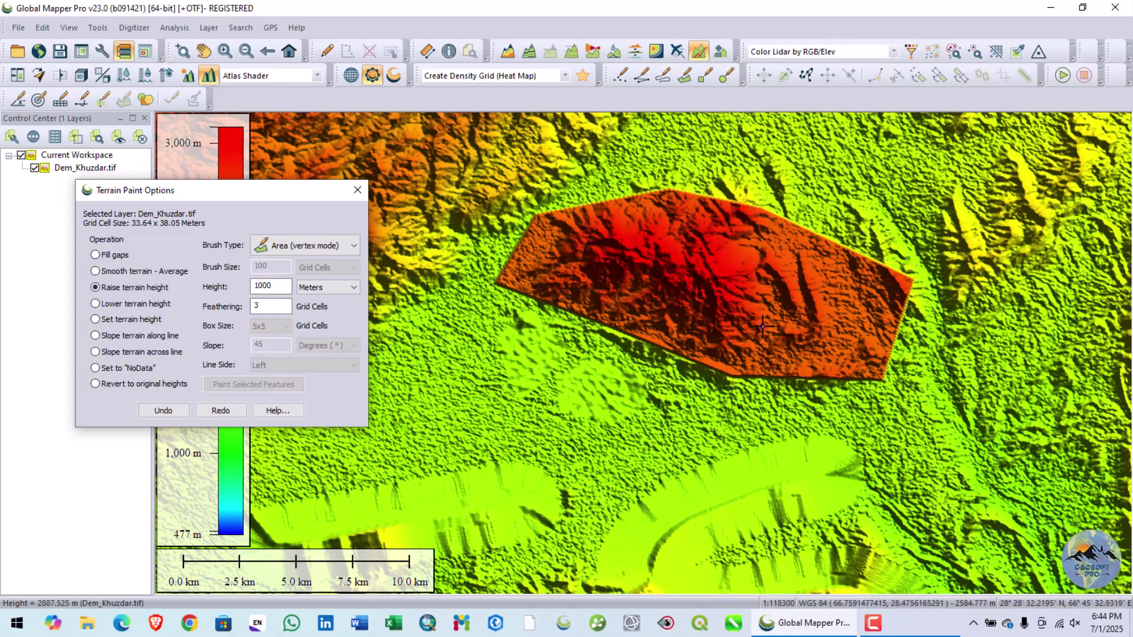
- Close the Terrain Paint options and open the terrain in the 3D viewer
scroll(767, 328, "down", 1)
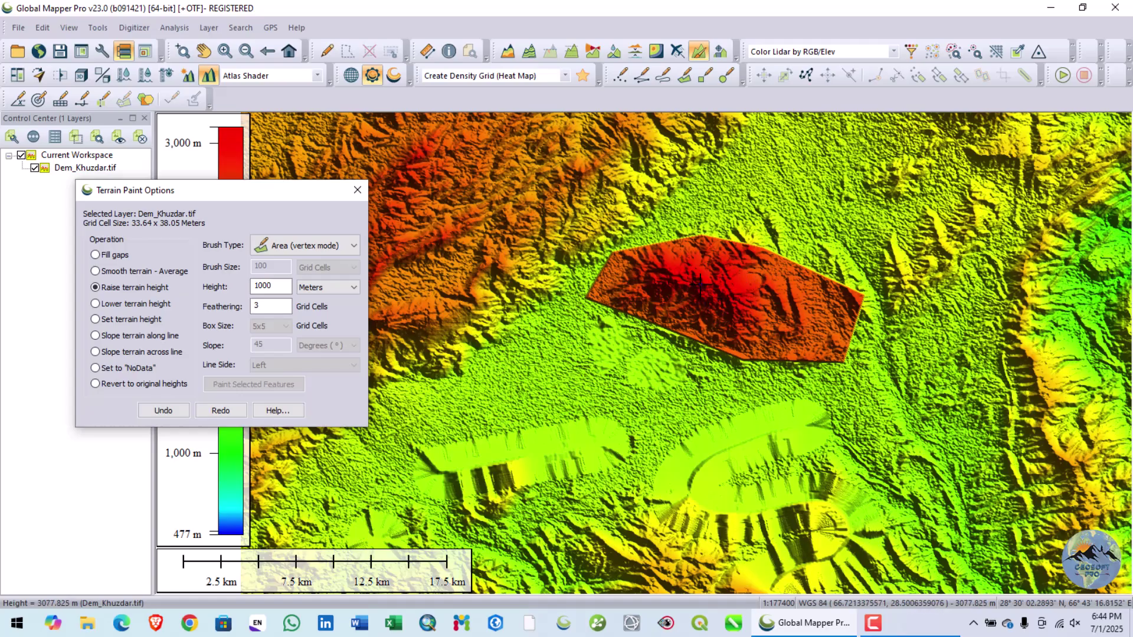
left_click_drag(154, 194, 176, 287)
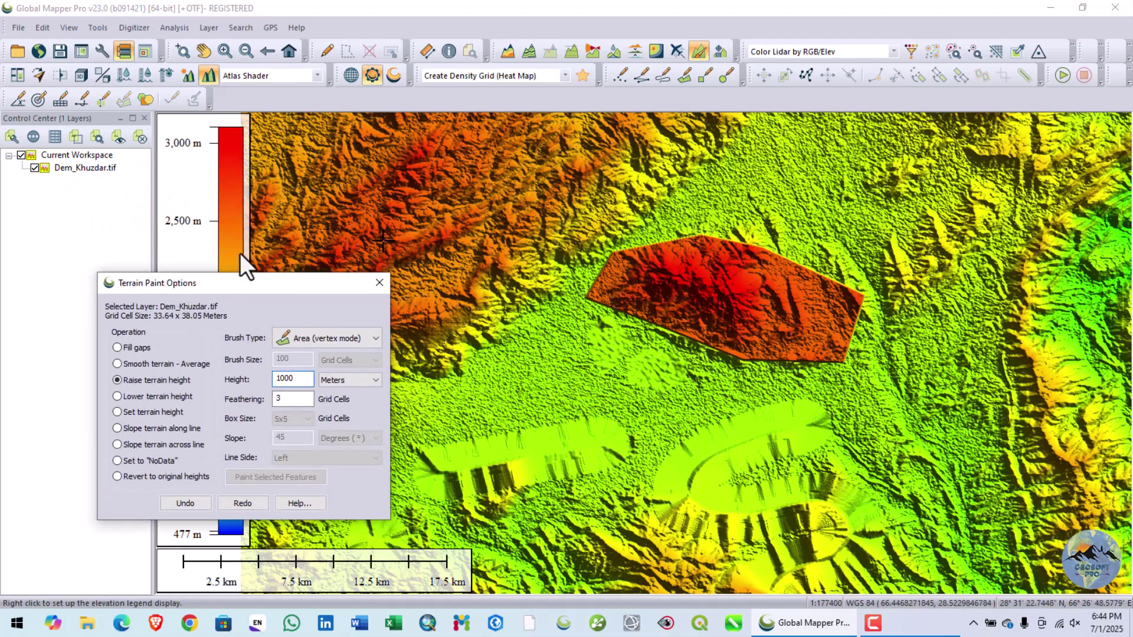
mouse_move(242, 288)
left_mouse_down()
mouse_move(243, 235)
mouse_move(266, 207)
left_mouse_up()
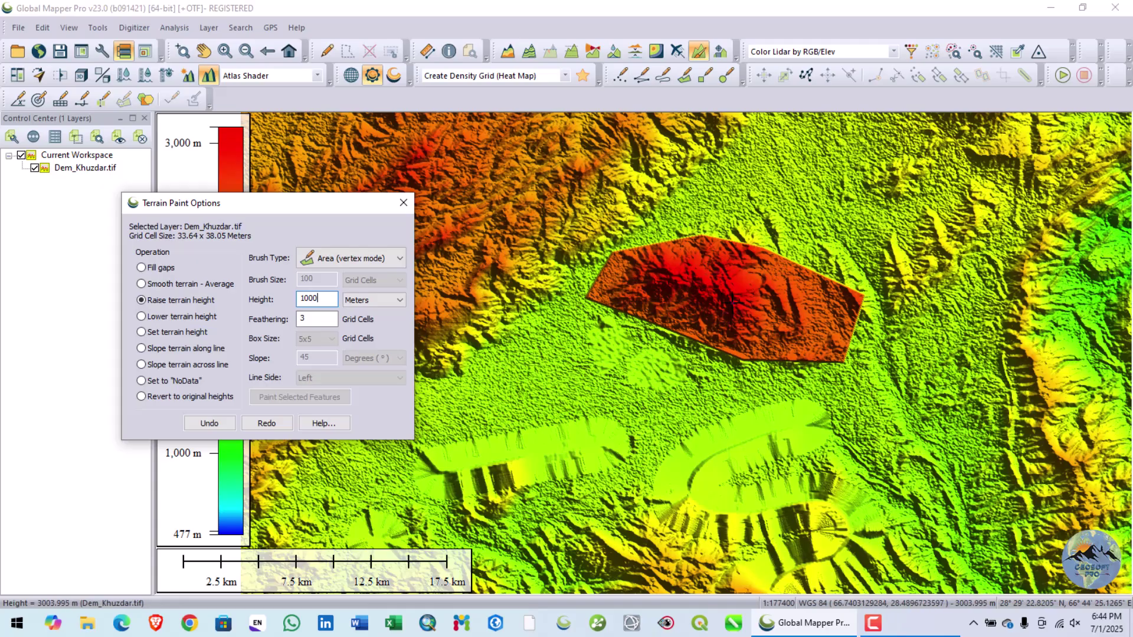
left_click(404, 207)
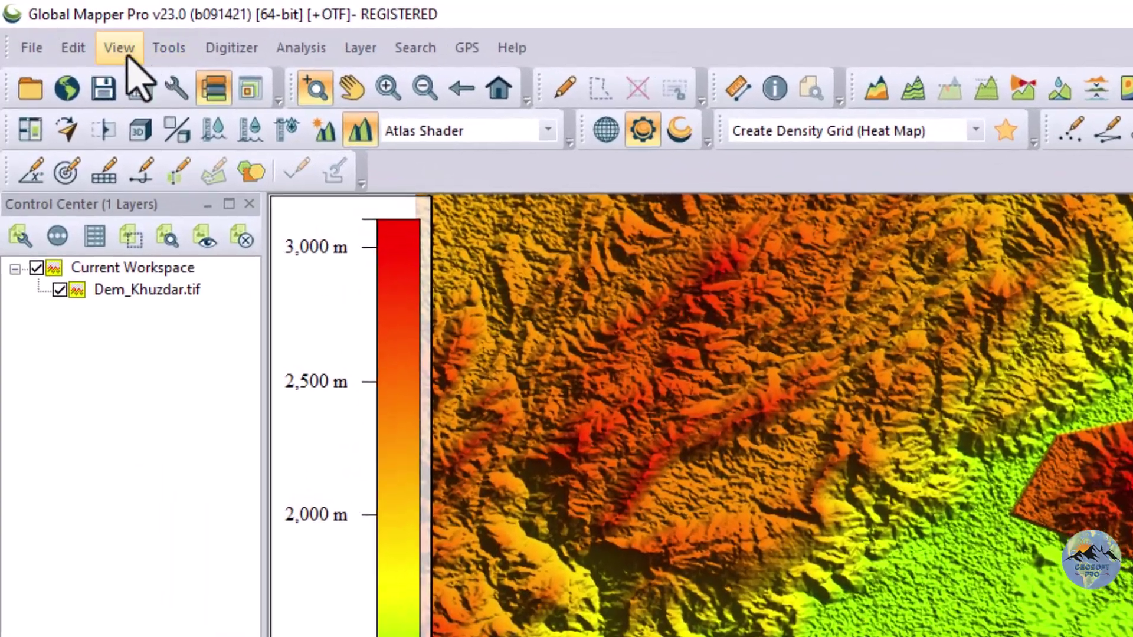
left_click(69, 27)
left_click(172, 291)
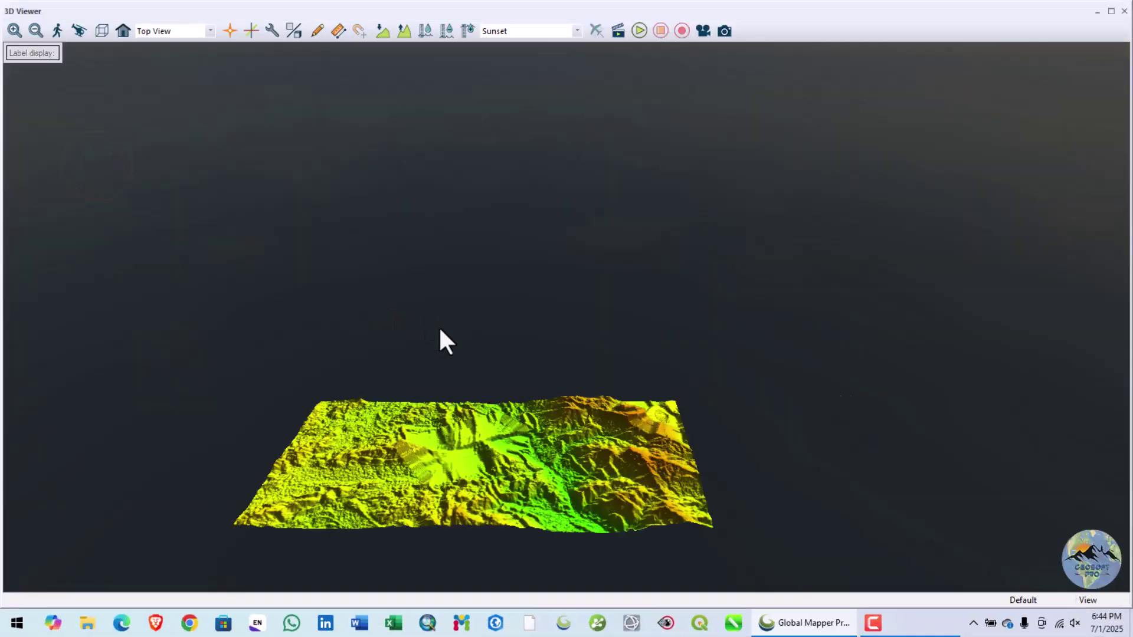
- Examine the raised block's steep sides and the surrounding terrain in 3D from several angles, and close the 3D viewer
left_click_drag(444, 341, 493, 506)
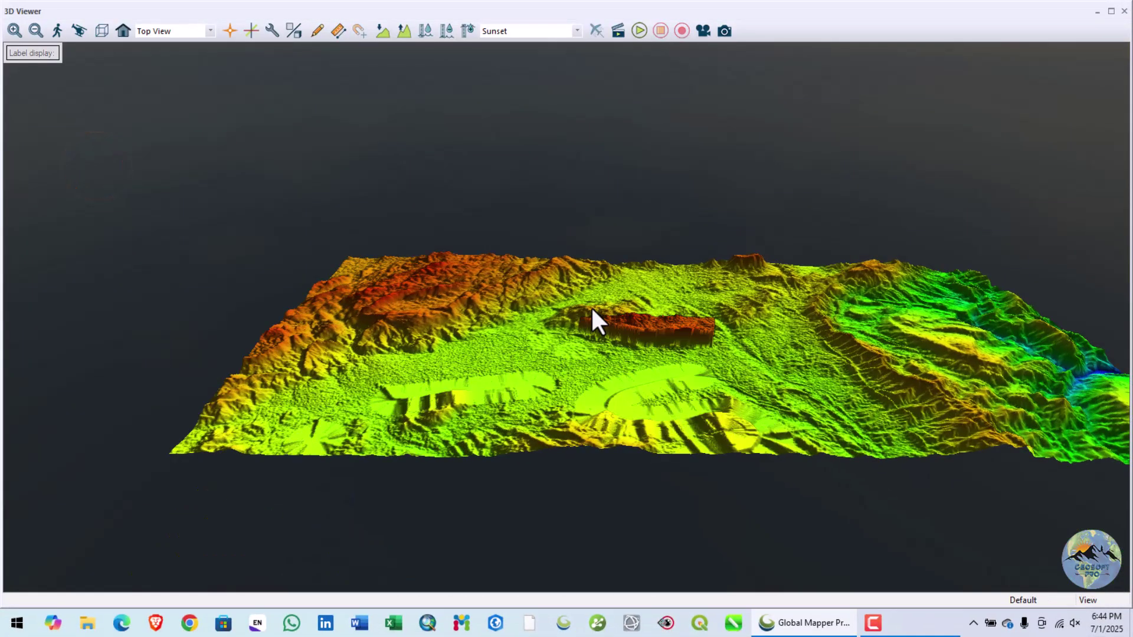
mouse_move(591, 309)
left_mouse_down()
mouse_move(688, 324)
mouse_move(688, 347)
mouse_move(632, 359)
mouse_move(733, 331)
left_mouse_up()
scroll(589, 301, "up", 5)
scroll(549, 362, "up", 3)
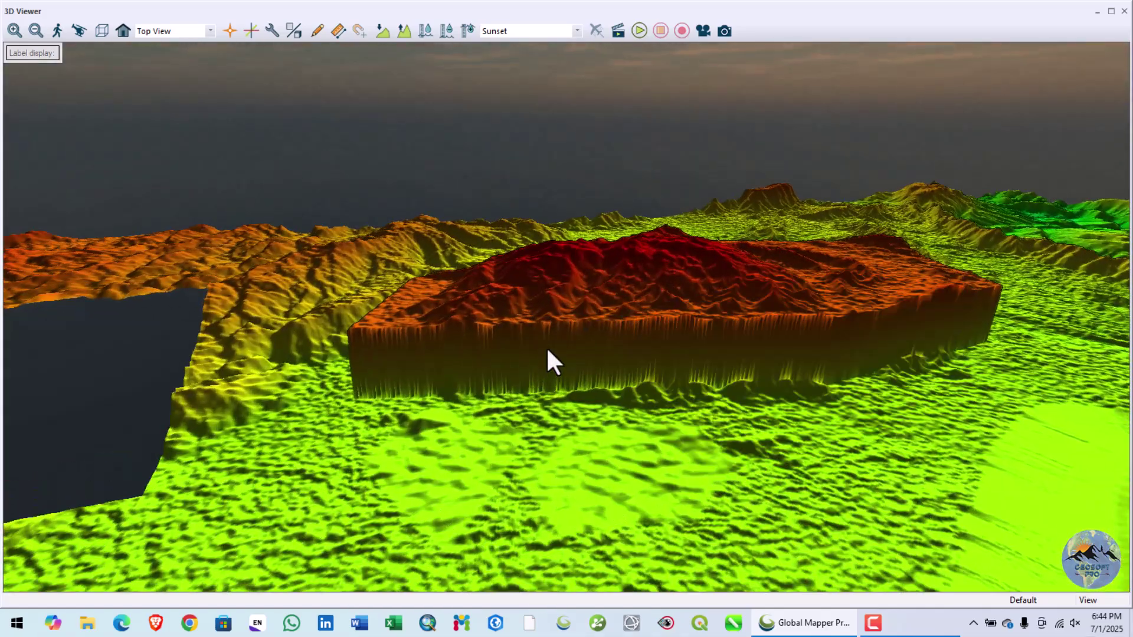
mouse_move(572, 397)
left_mouse_down()
mouse_move(658, 364)
mouse_move(732, 367)
mouse_move(586, 412)
left_mouse_up()
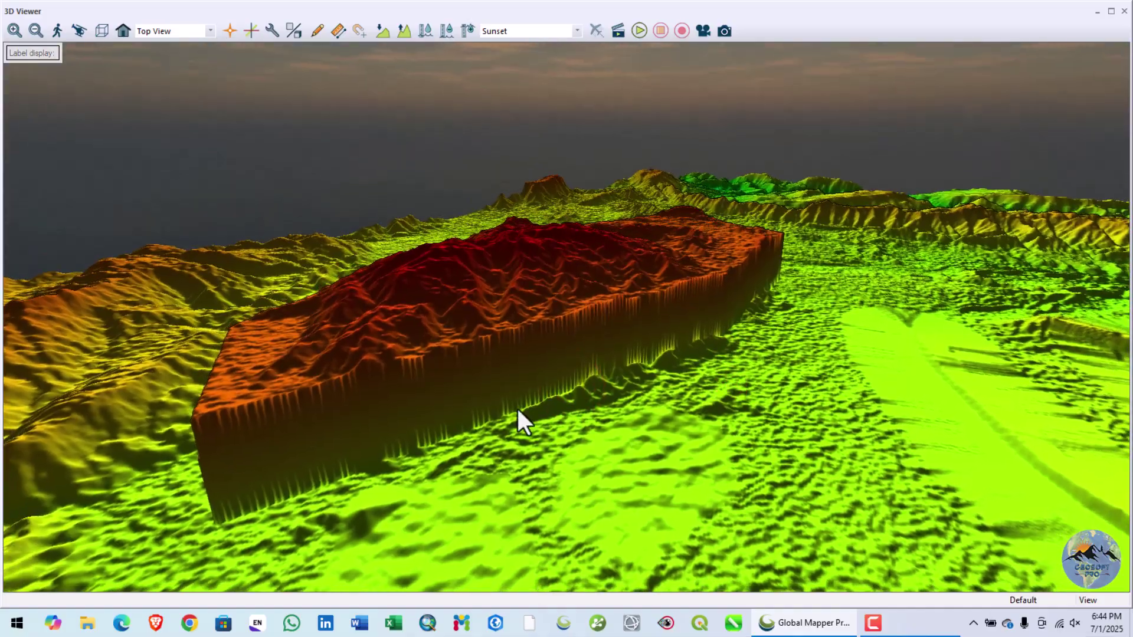
left_click_drag(305, 406, 559, 341)
left_click_drag(252, 439, 985, 103)
left_click(1124, 11)
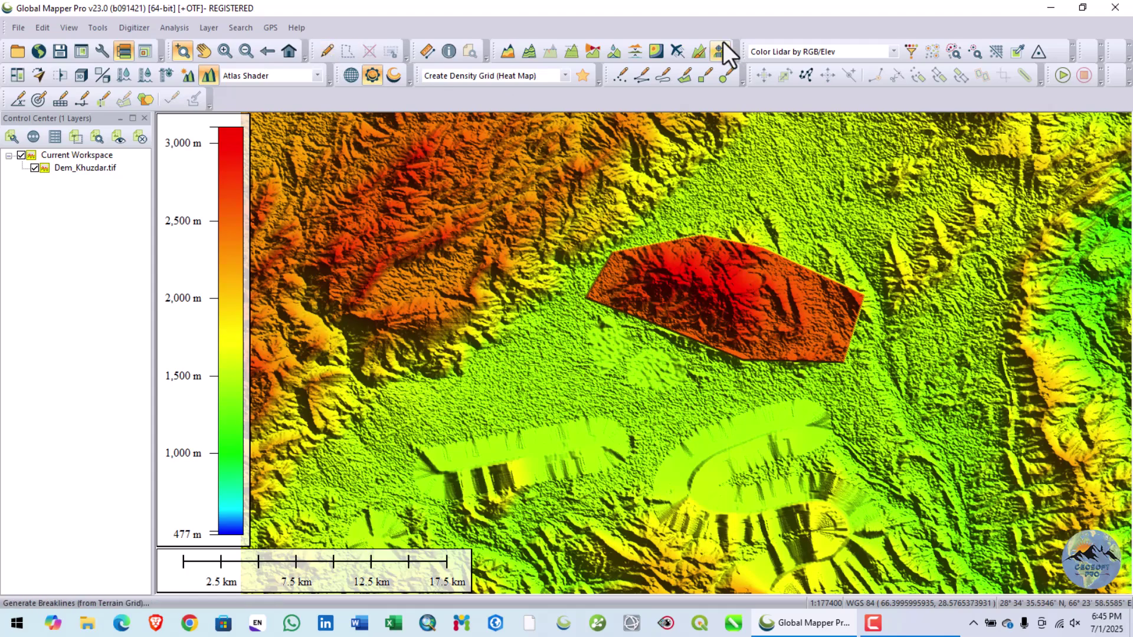
- Reopen Terrain Paint and choose the Lower terrain height operation with a height of 1000 meters
left_click(700, 52)
left_click_drag(188, 30, 288, 81)
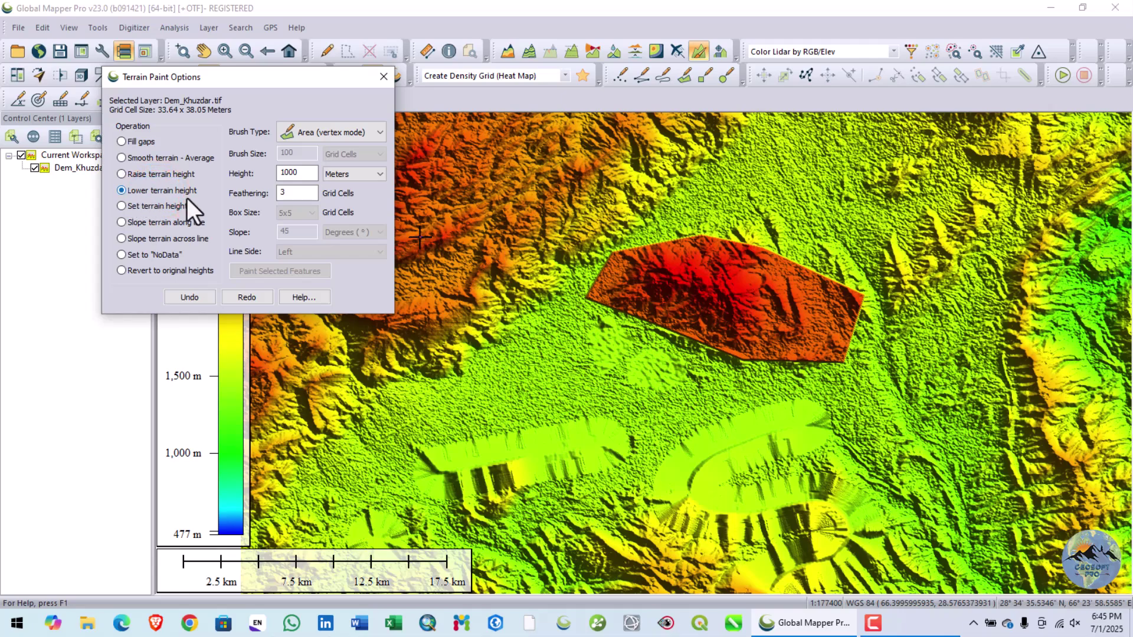
left_click(294, 172)
key("BackSpace")
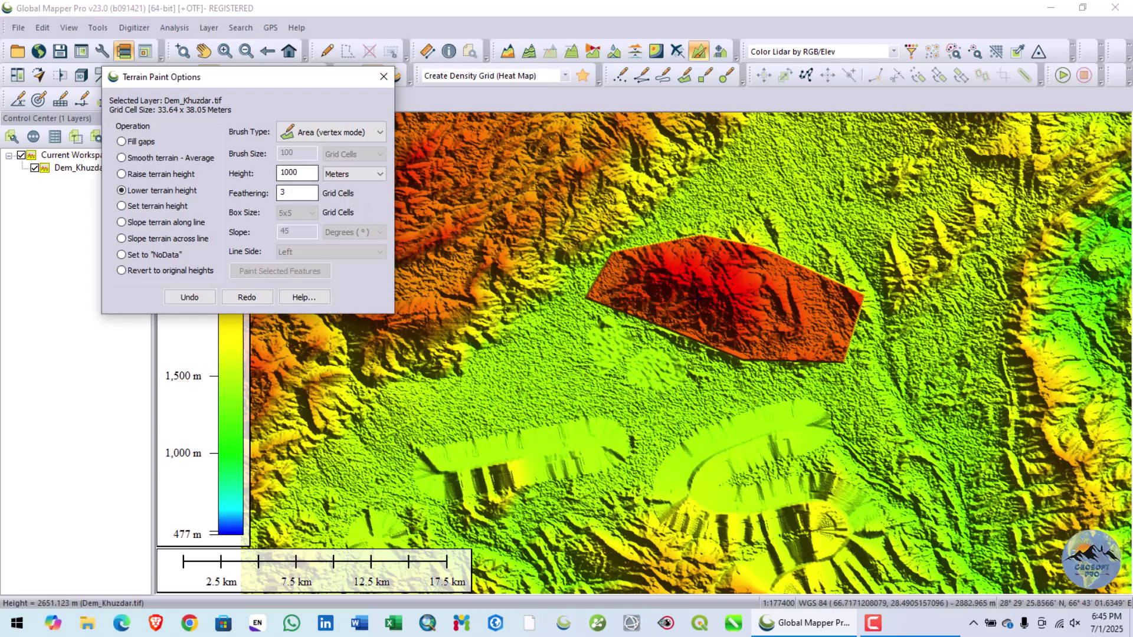
- Lower the raised block north of the smoothed patches by tracing its outline with an Area (vertex mode) polygon
left_click(700, 234)
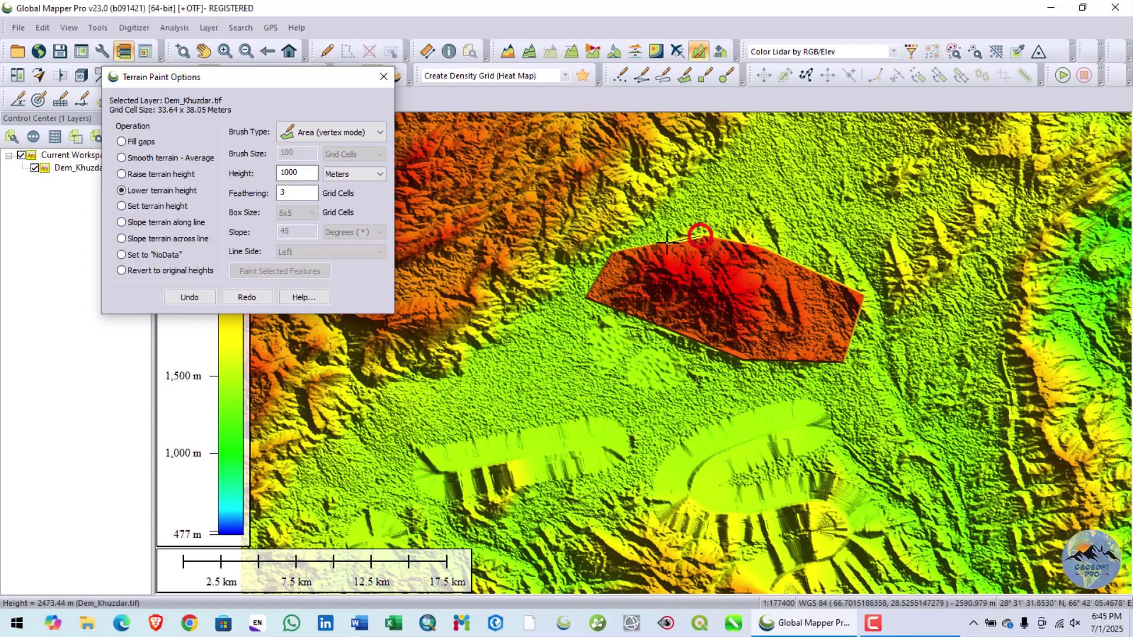
left_click(610, 250)
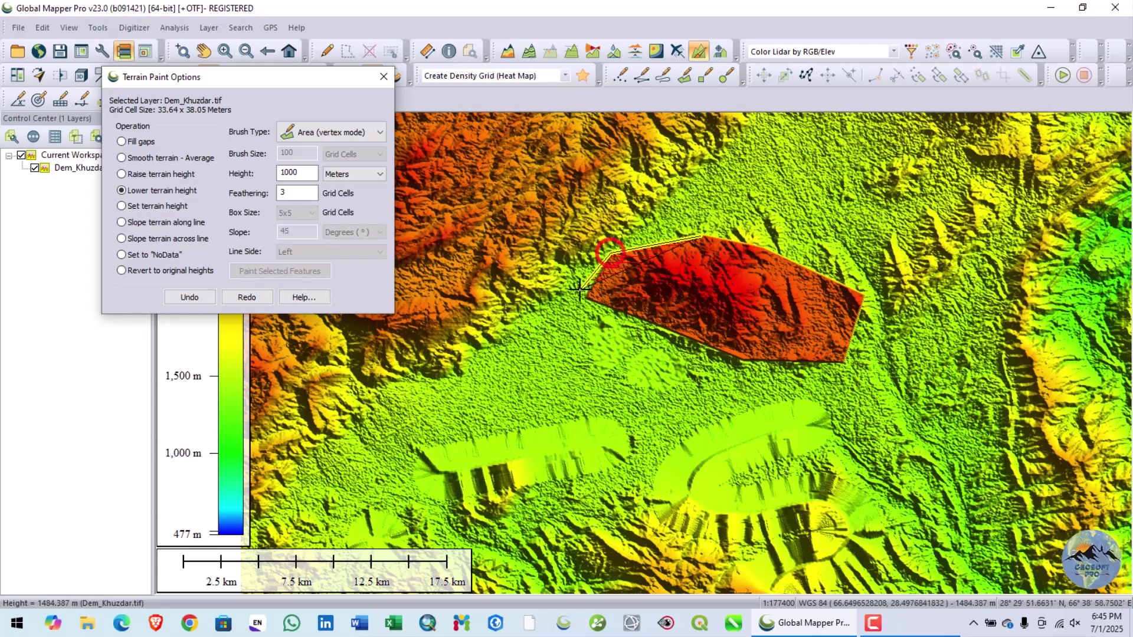
left_click(586, 295)
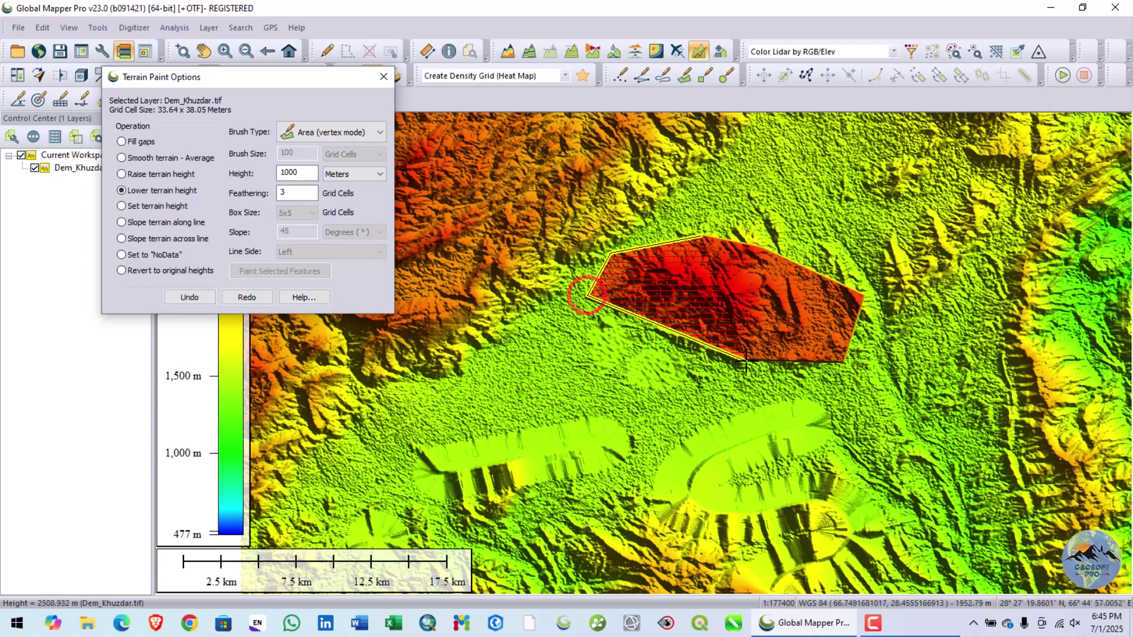
left_click(742, 359)
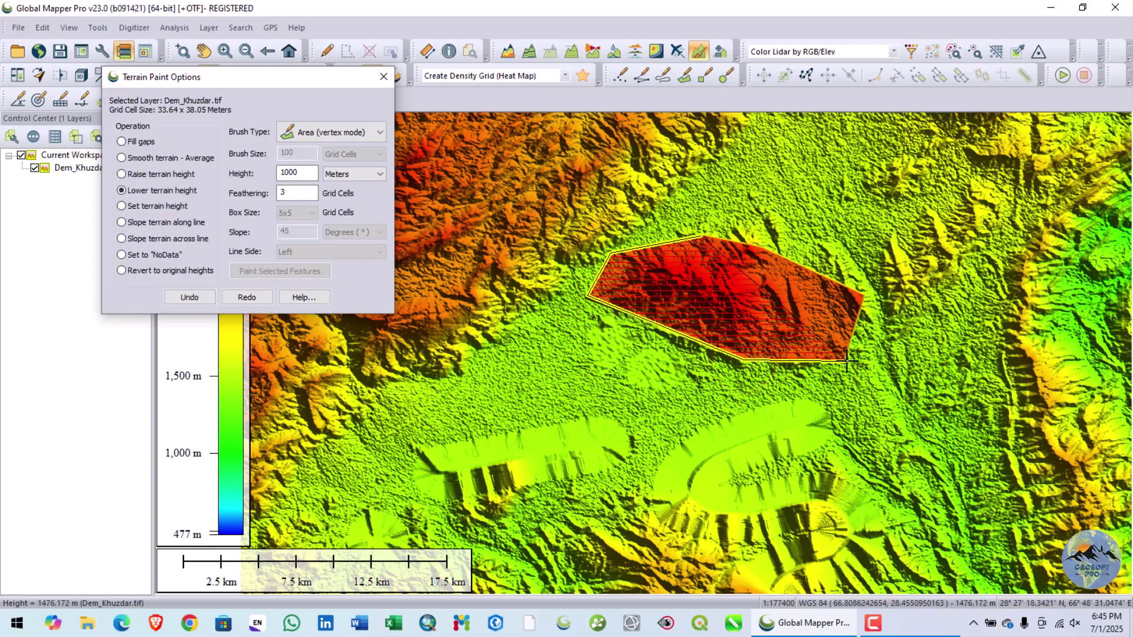
left_click(844, 360)
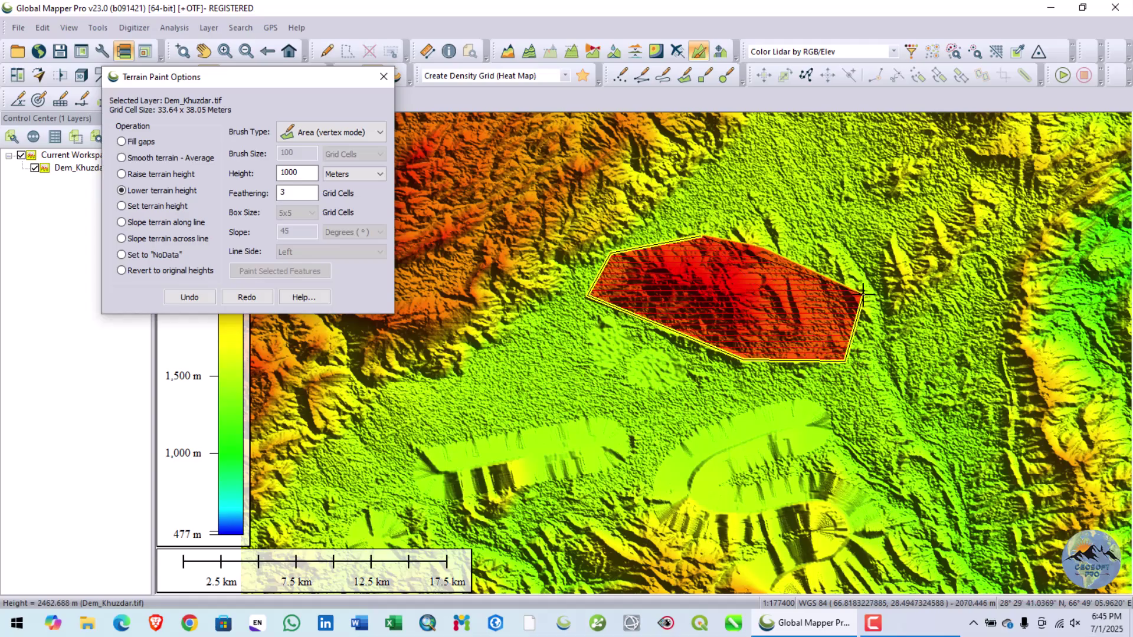
left_click(863, 293)
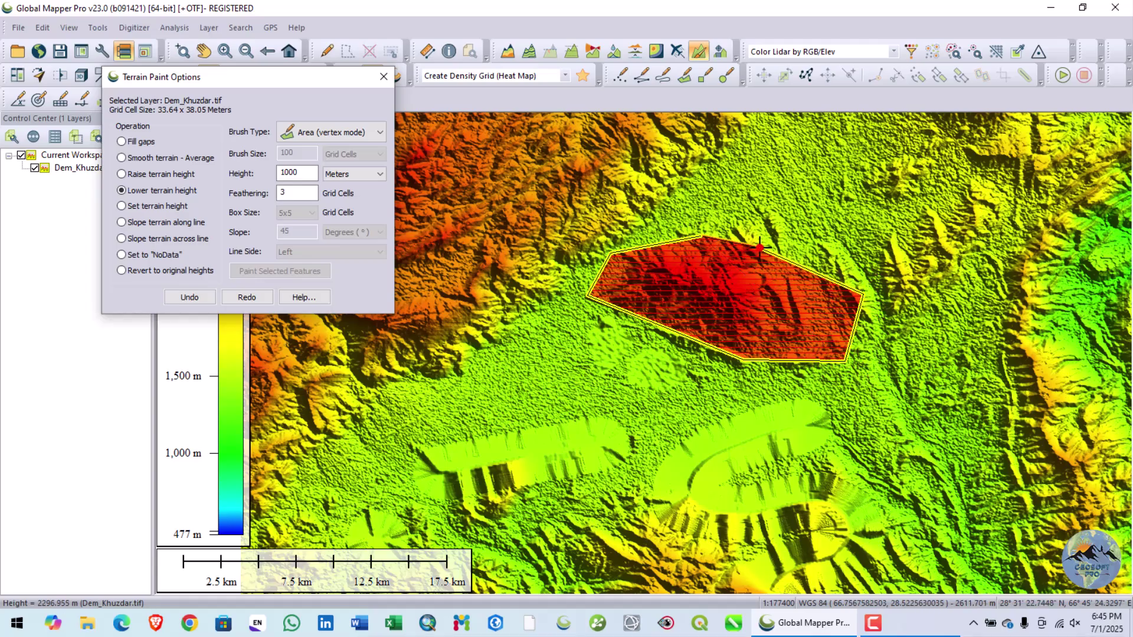
double_click(760, 246)
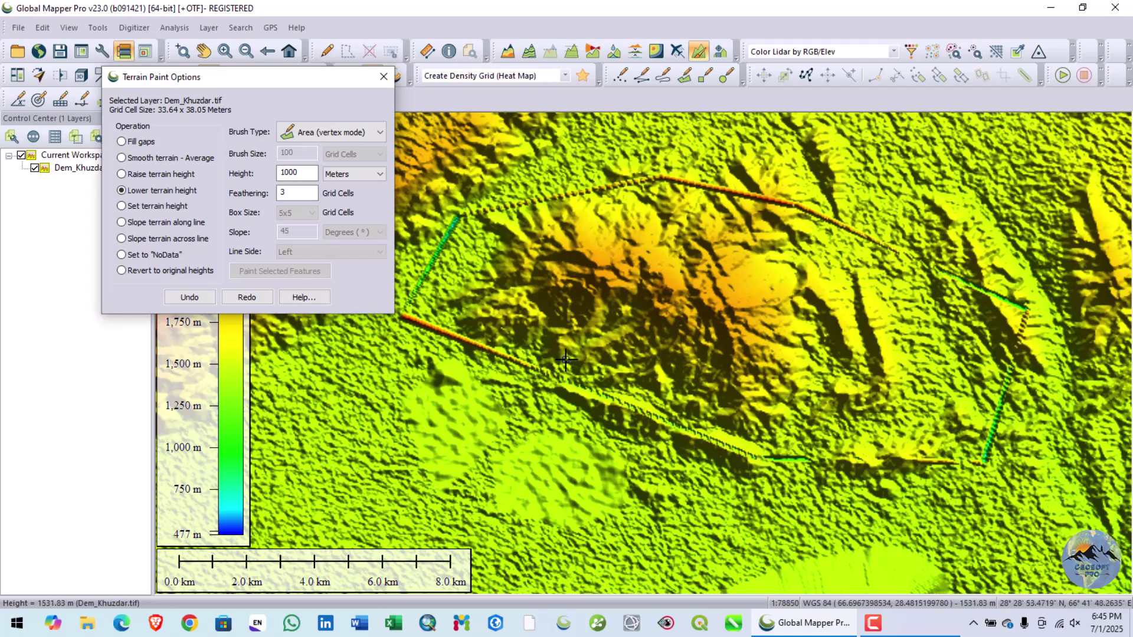
- Set the terrain height to 3500 meters inside an Area (vertex mode) polygon over the hill, and undo the change
left_click(160, 207)
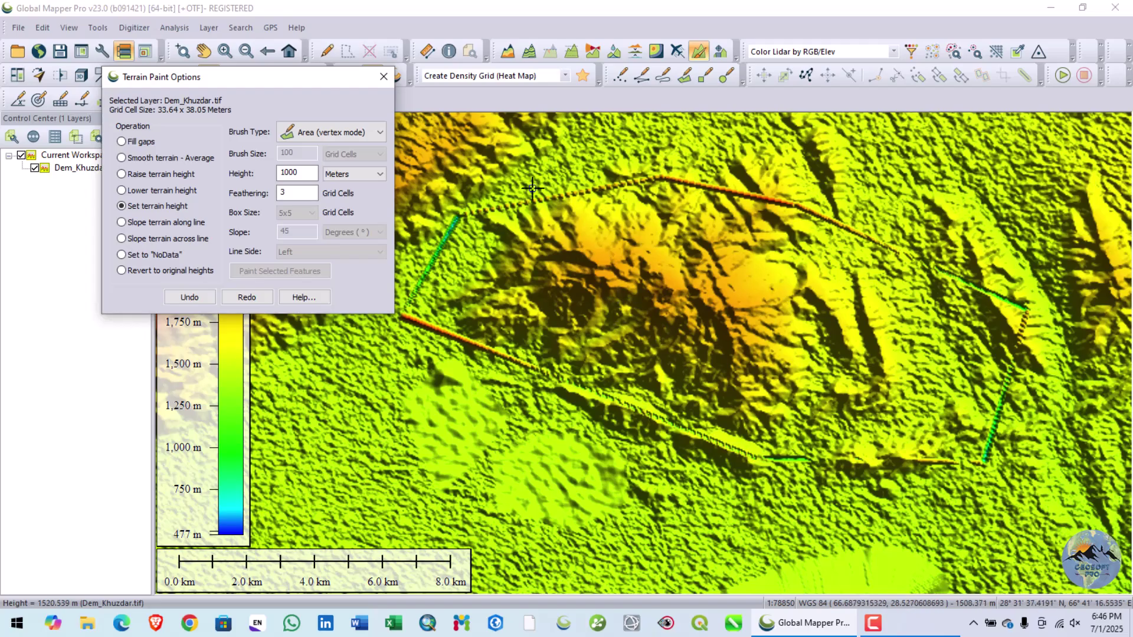
left_click_drag(289, 172, 259, 177)
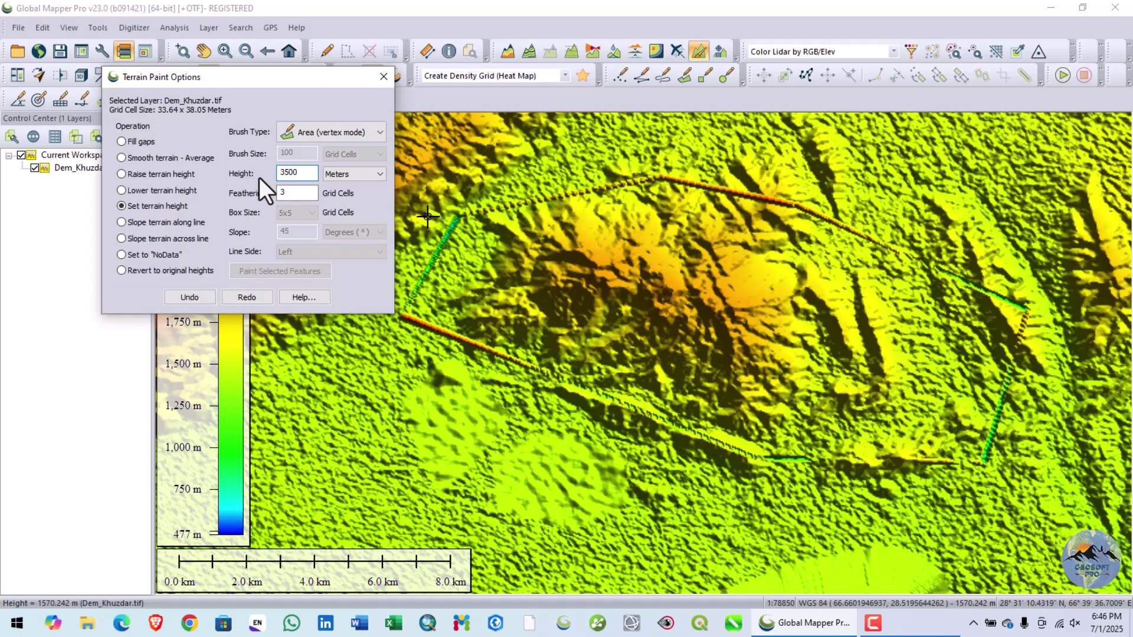
left_click(689, 170)
left_click(480, 339)
left_click(613, 531)
left_click(958, 441)
left_click(996, 322)
left_click(891, 223)
double_click(891, 223)
scroll(687, 354, "down", 1)
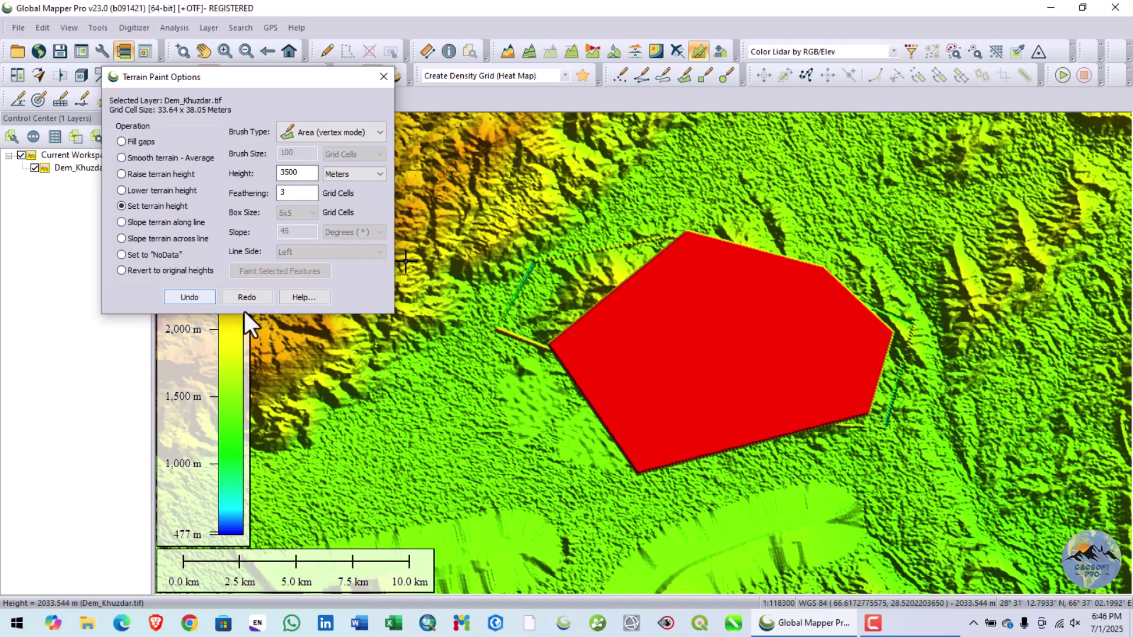
left_click(187, 297)
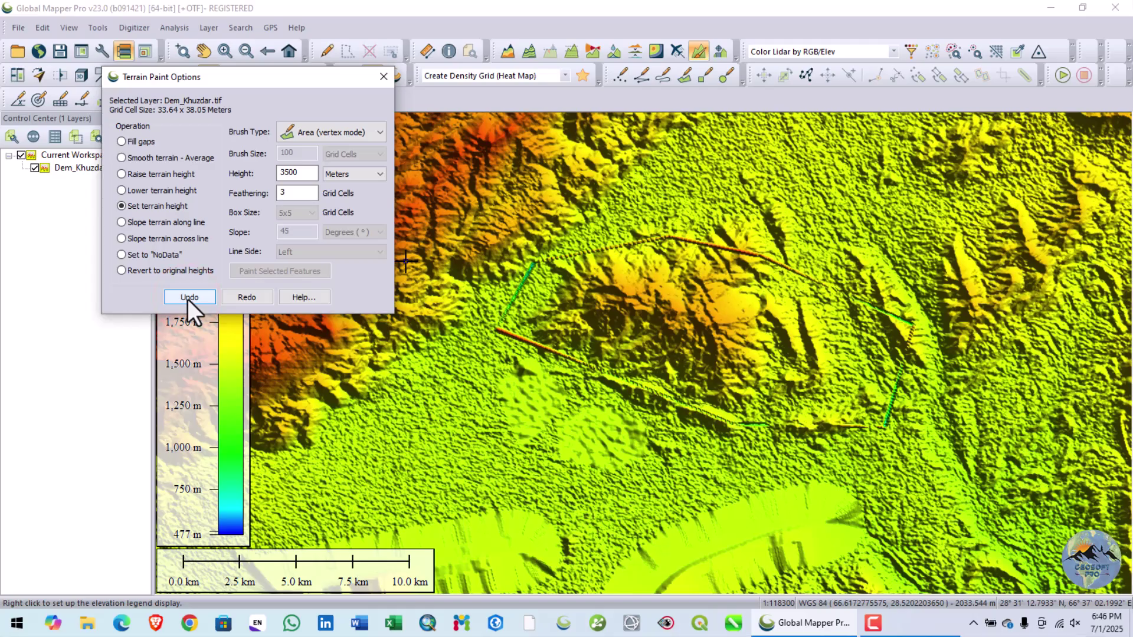
- Choose the Slope terrain along line operation with a slope of 45 degrees and a brush size of 30 grid cells
left_click(148, 225)
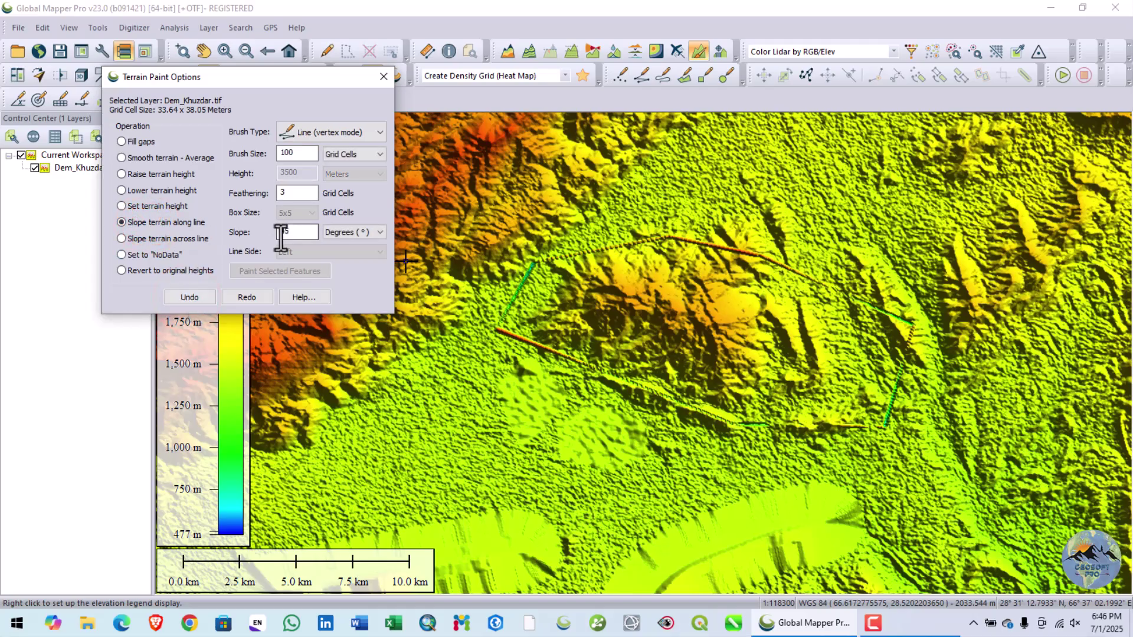
type("45")
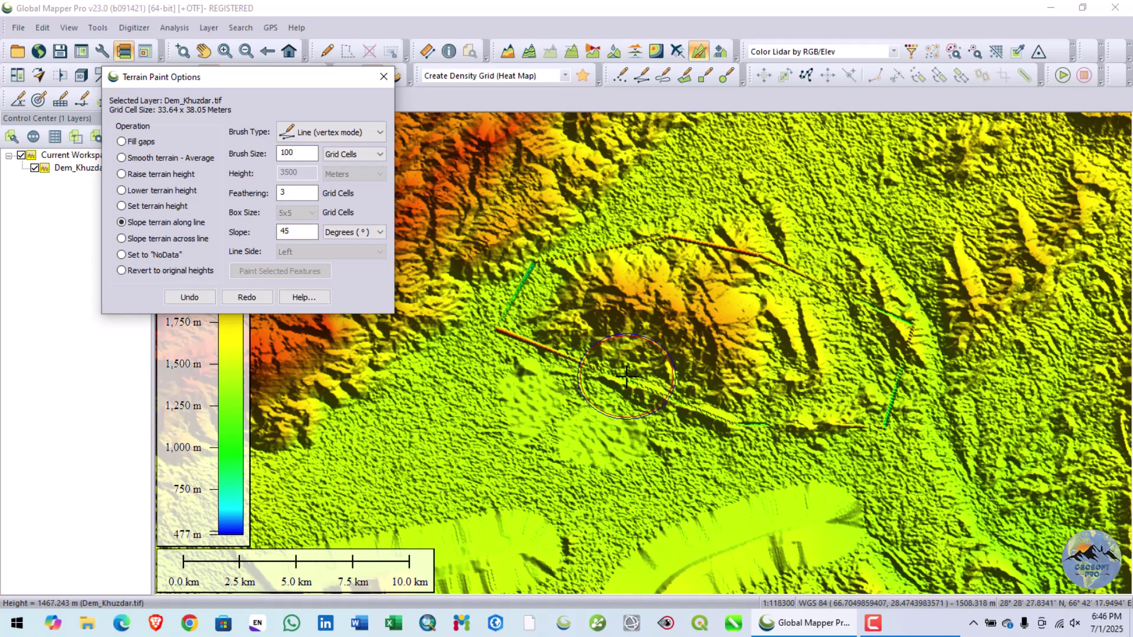
scroll(630, 351, "down", 3)
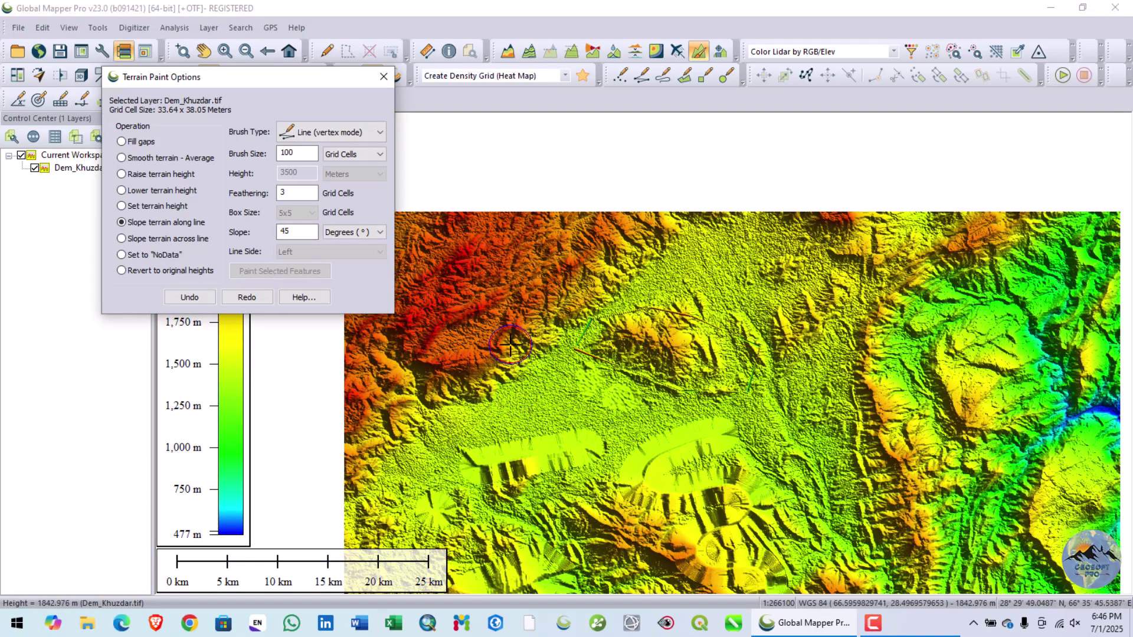
scroll(548, 324, "down", 1)
scroll(547, 324, "up", 1)
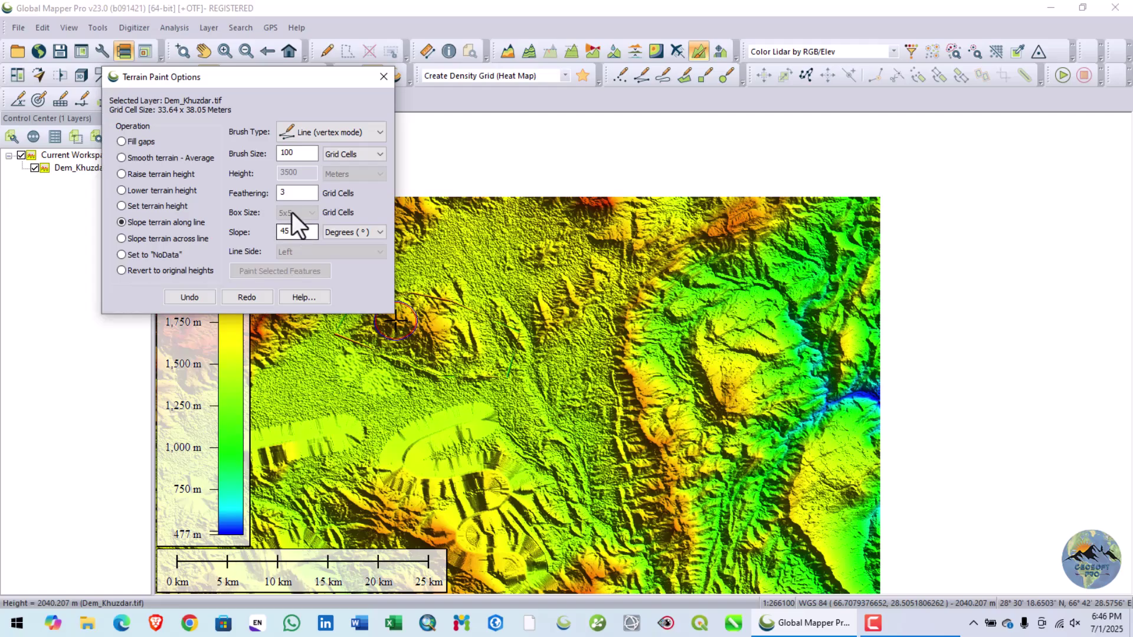
double_click(297, 152)
- Slope the terrain along a straight line running northeast from the central plain to the DEM's northeastern corner area
left_click(569, 397)
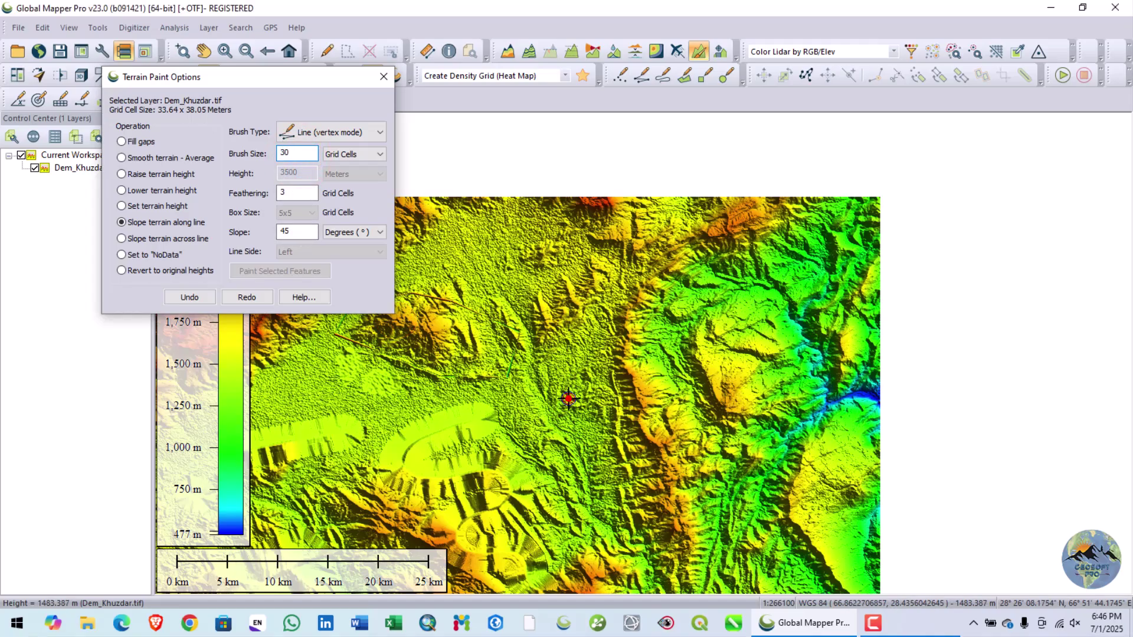
double_click(834, 236)
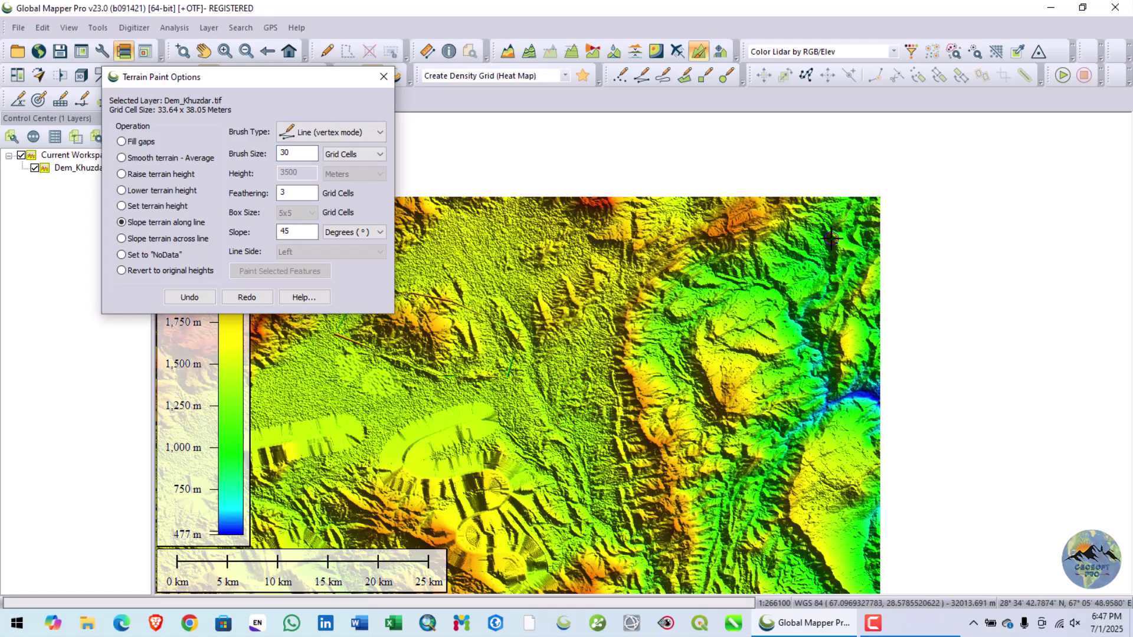
scroll(662, 326, "up", 1)
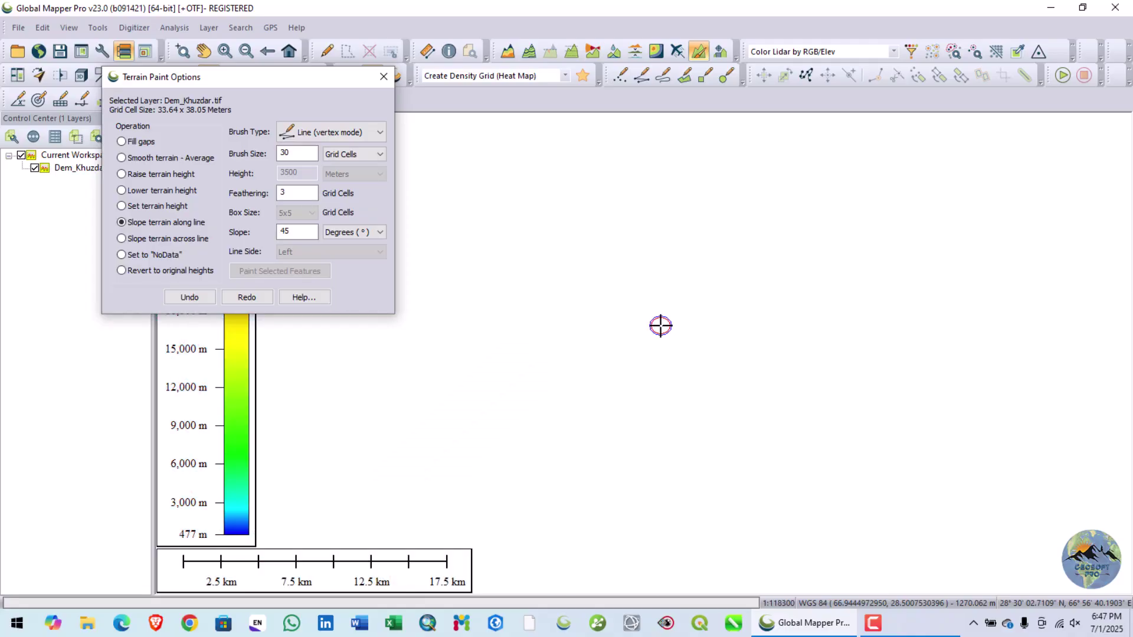
scroll(663, 326, "down", 1)
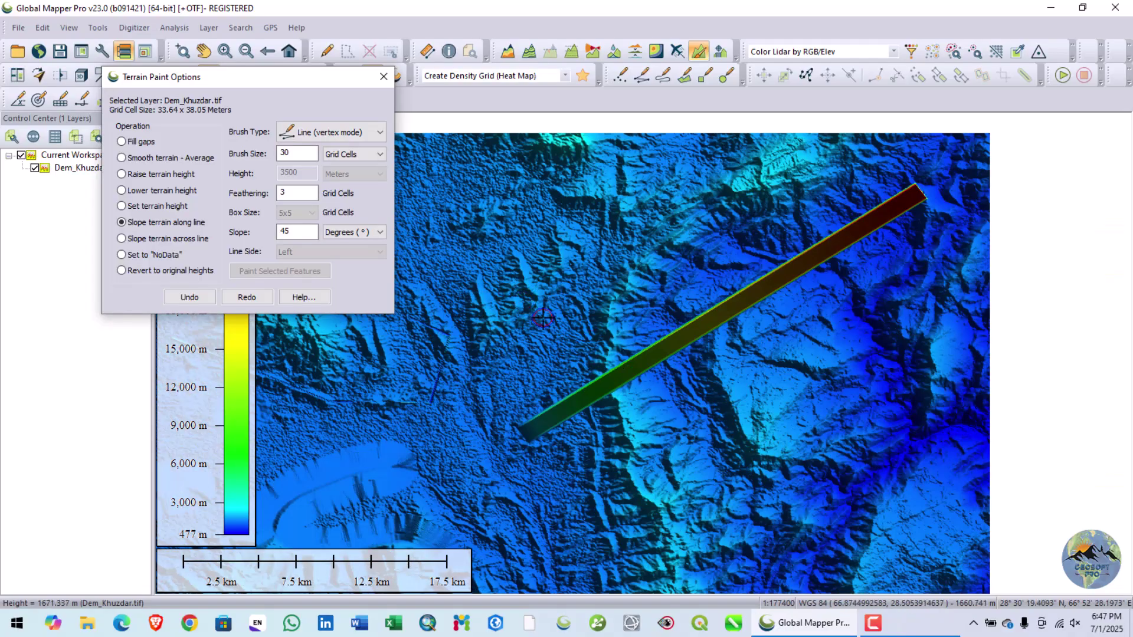
- Close the Terrain Paint options and open the terrain with the sloped strip in the 3D viewer
left_click(383, 76)
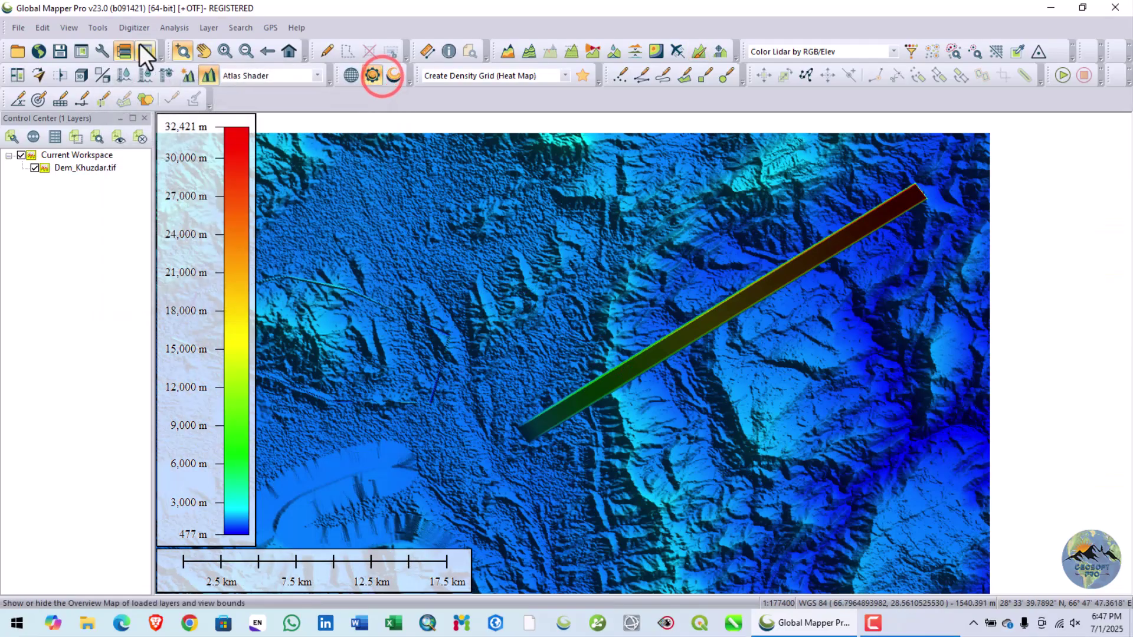
left_click(66, 26)
left_click(99, 169)
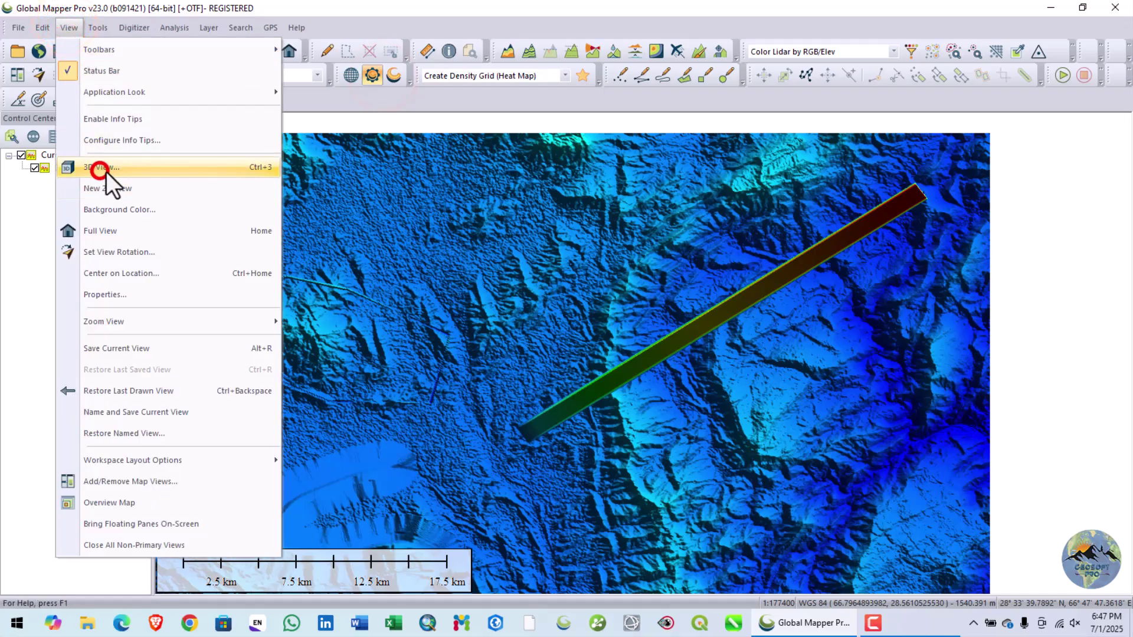
- Examine the profile of the strip sloped along the line in 3D from several angles, and close the 3D viewer
scroll(582, 455, "up", 5)
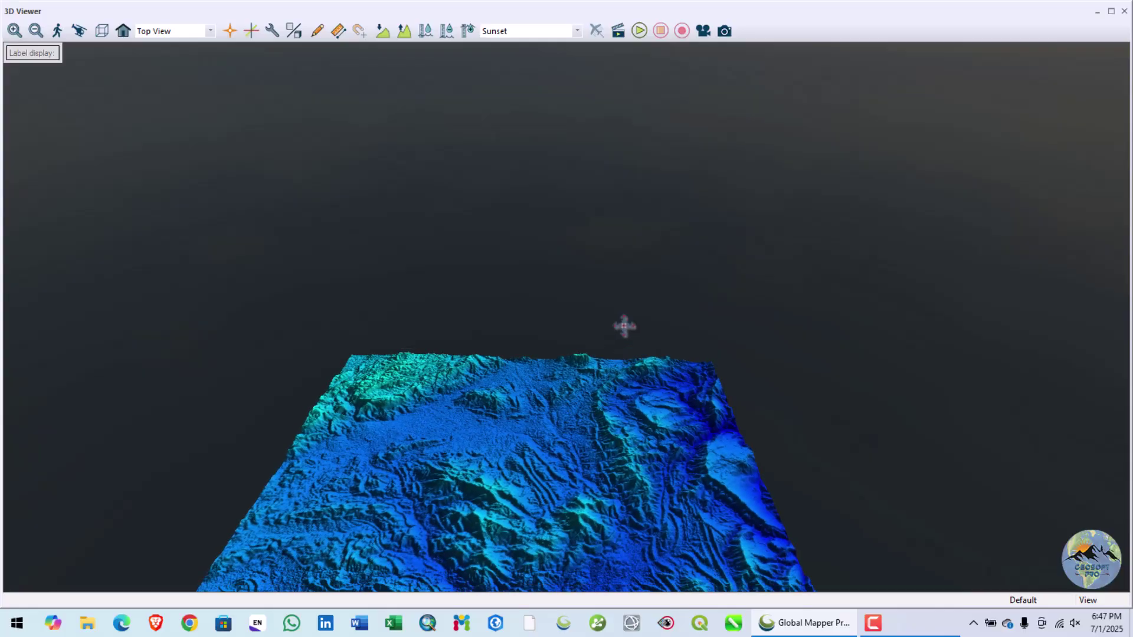
scroll(623, 326, "up", 5)
left_click_drag(662, 464, 754, 338)
scroll(705, 415, "down", 5)
left_click_drag(661, 485, 595, 507)
left_click_drag(715, 488, 696, 423)
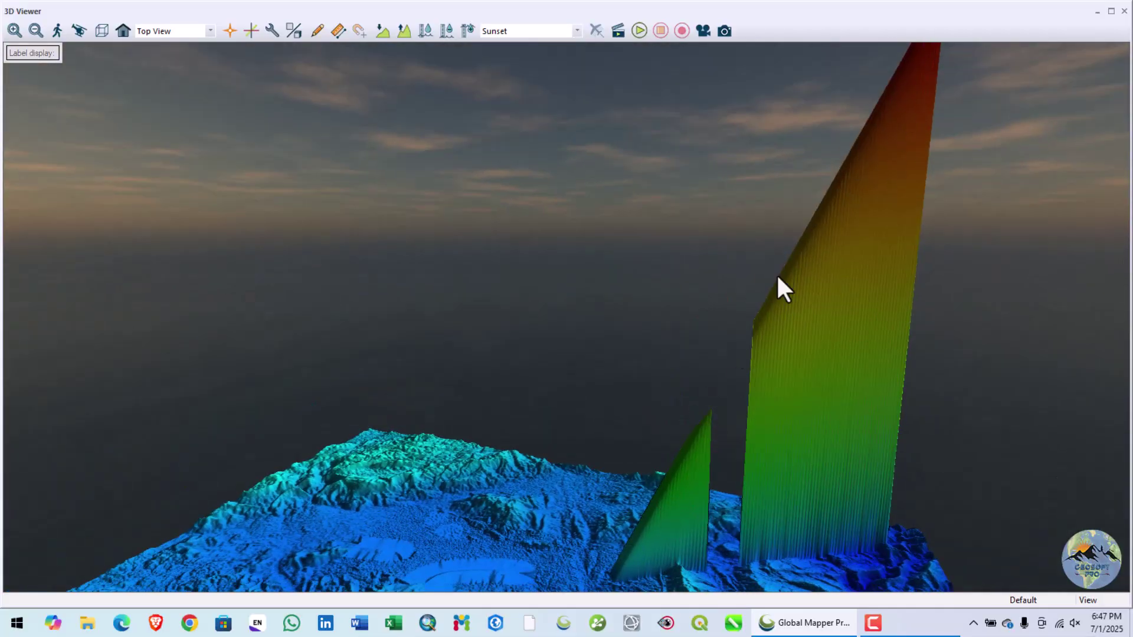
left_click_drag(828, 413, 764, 384)
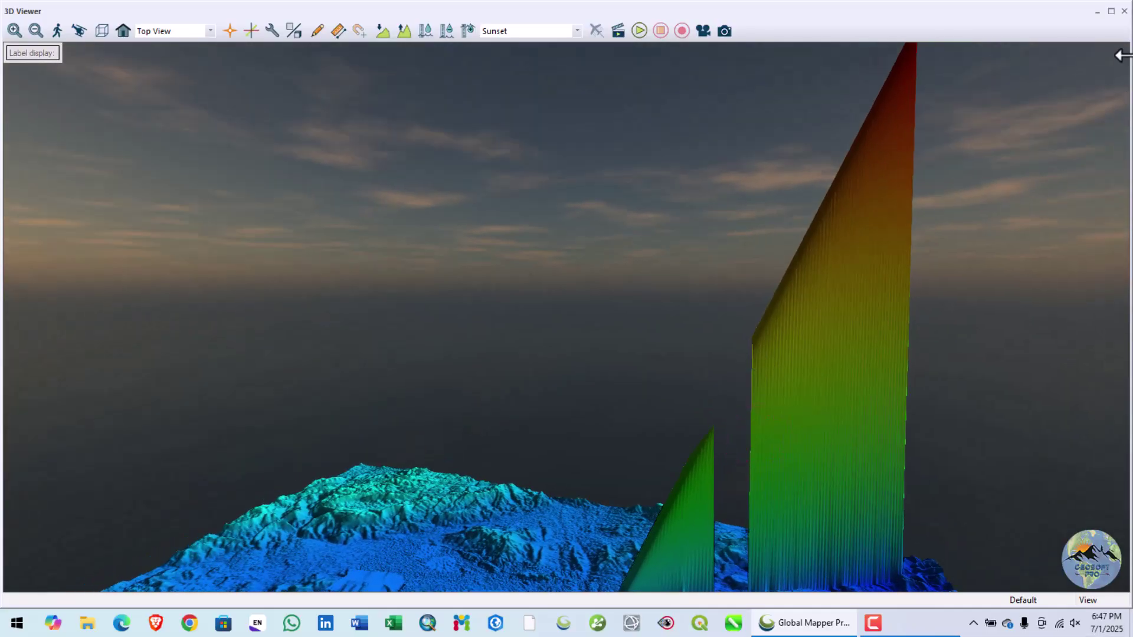
left_click(1124, 11)
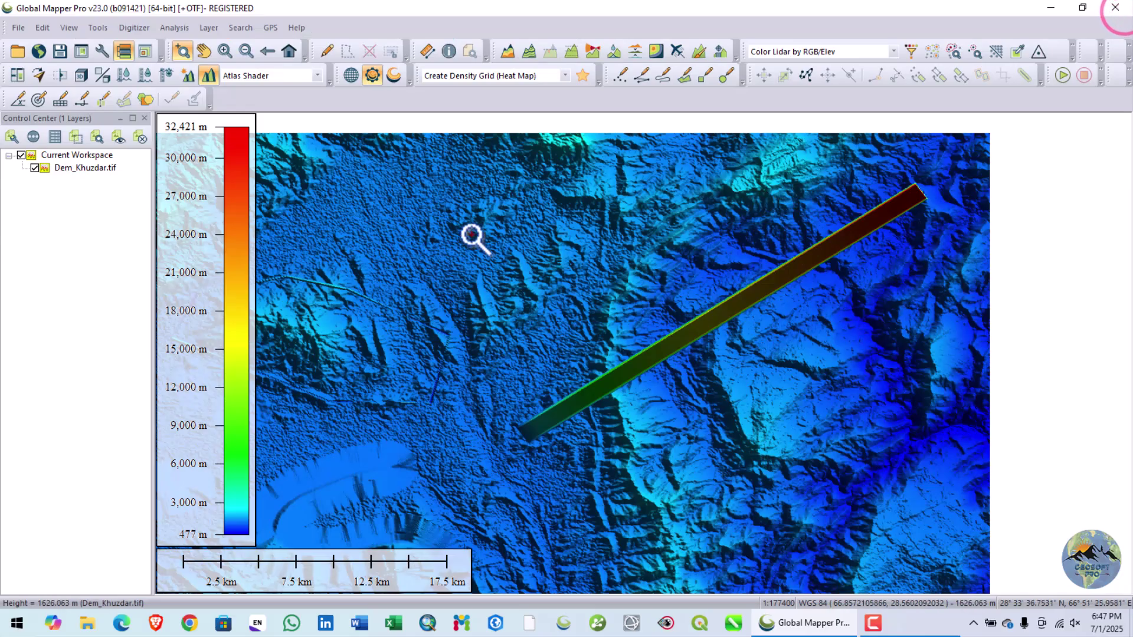
- Reopen Terrain Paint, undo the slope painted along the line, and close the options
left_click(702, 54)
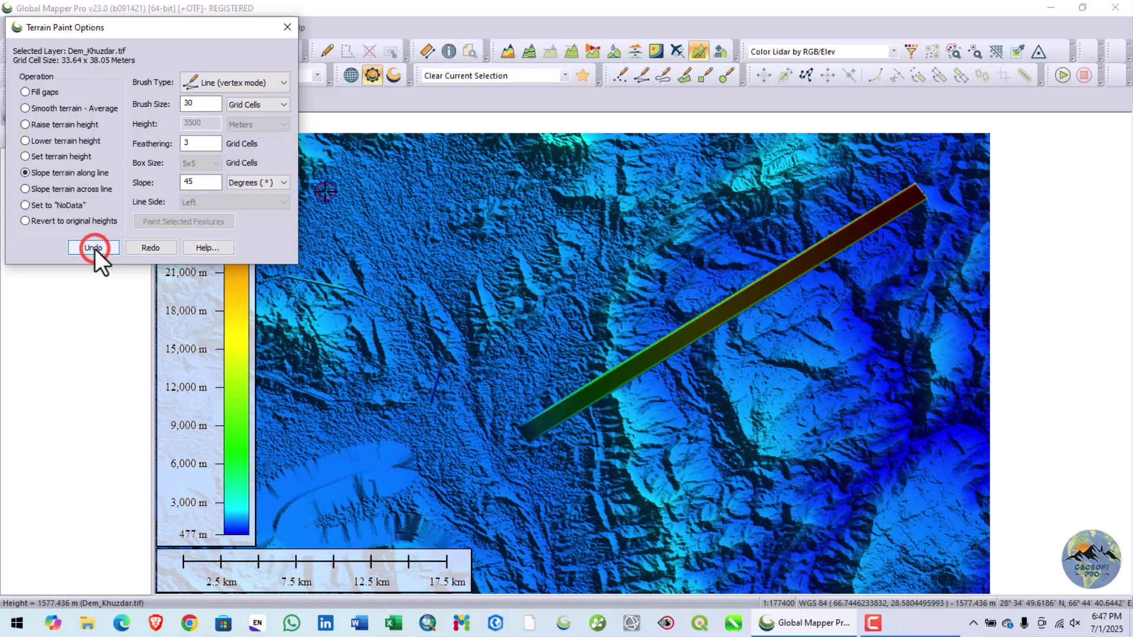
left_click(287, 28)
scroll(607, 316, "down", 2)
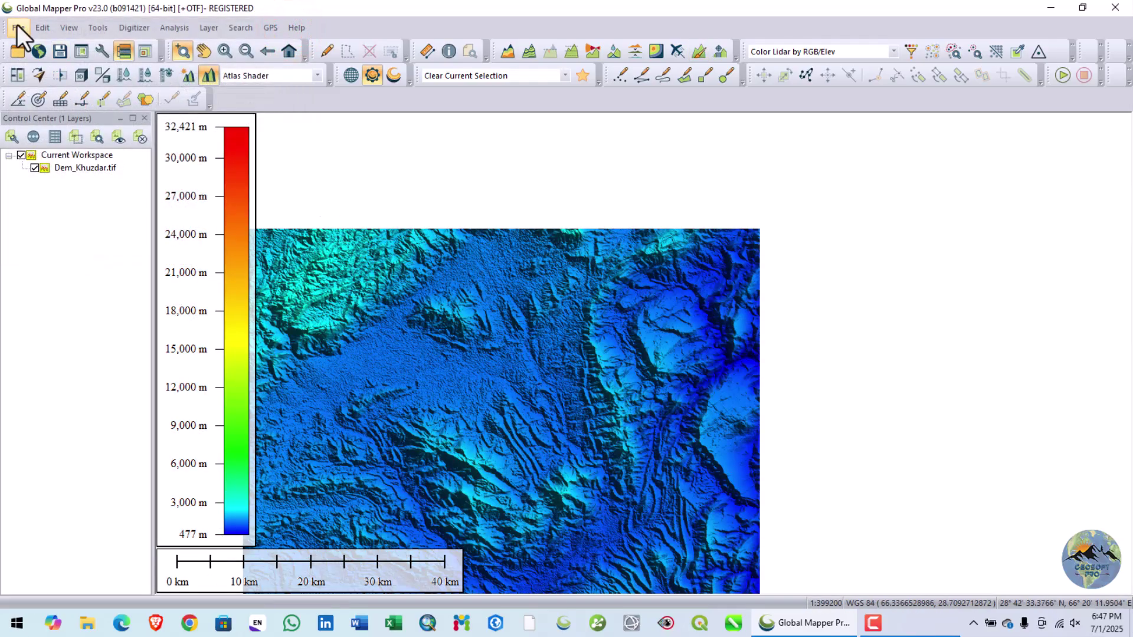
- Unload all layers without saving the workspace and load Dem_Khuzdar.tif again from the Global Mapper Data folder
left_click(17, 26)
left_click(44, 177)
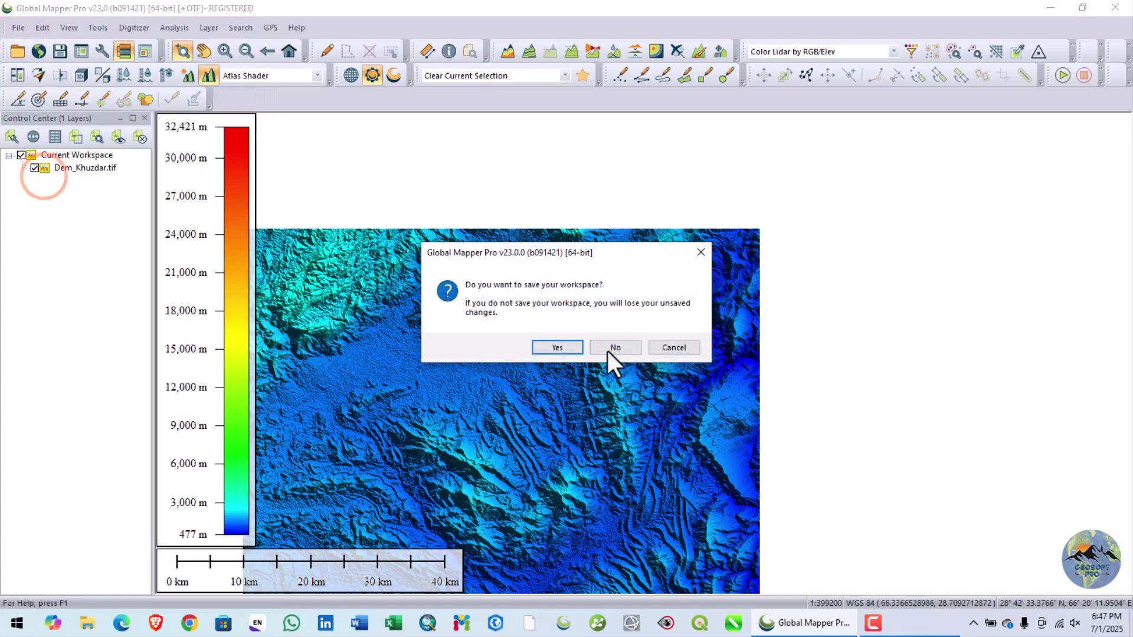
left_click(612, 347)
left_click(599, 304)
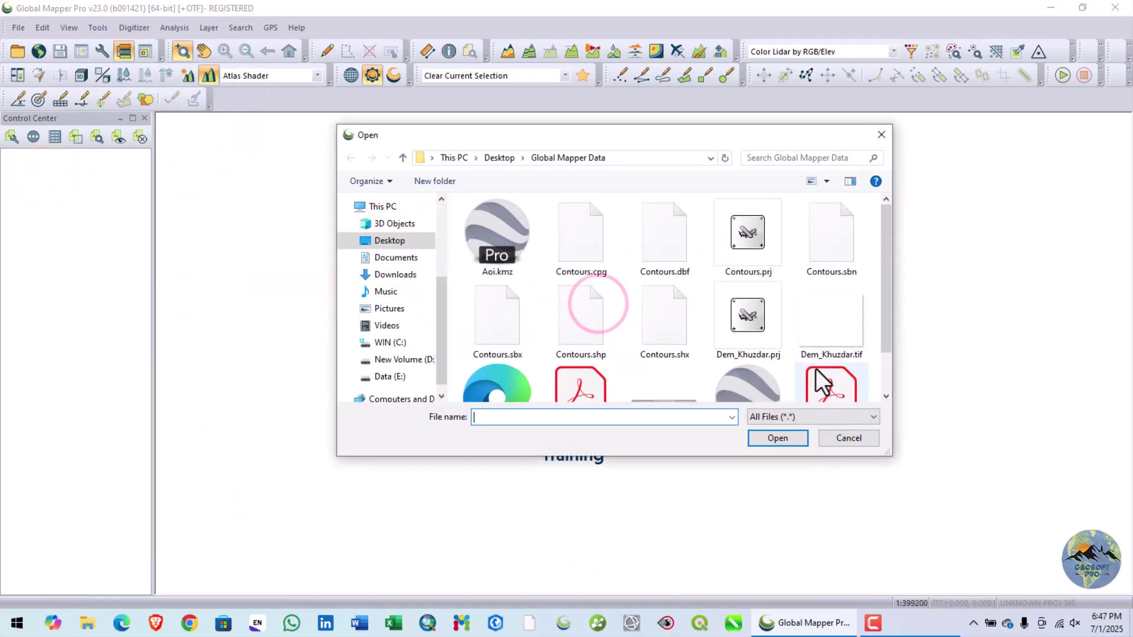
left_click(817, 334)
left_click(776, 438)
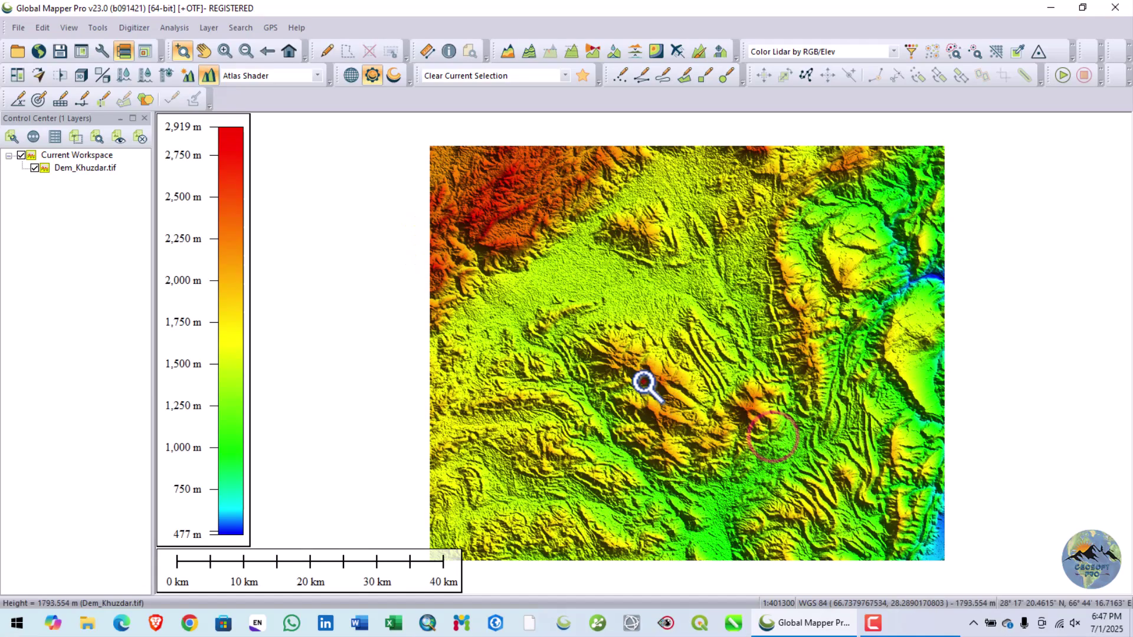
- Apply Slope terrain across line with line side Left along a straight line running from southwest to northeast over the central ridge
left_click(700, 51)
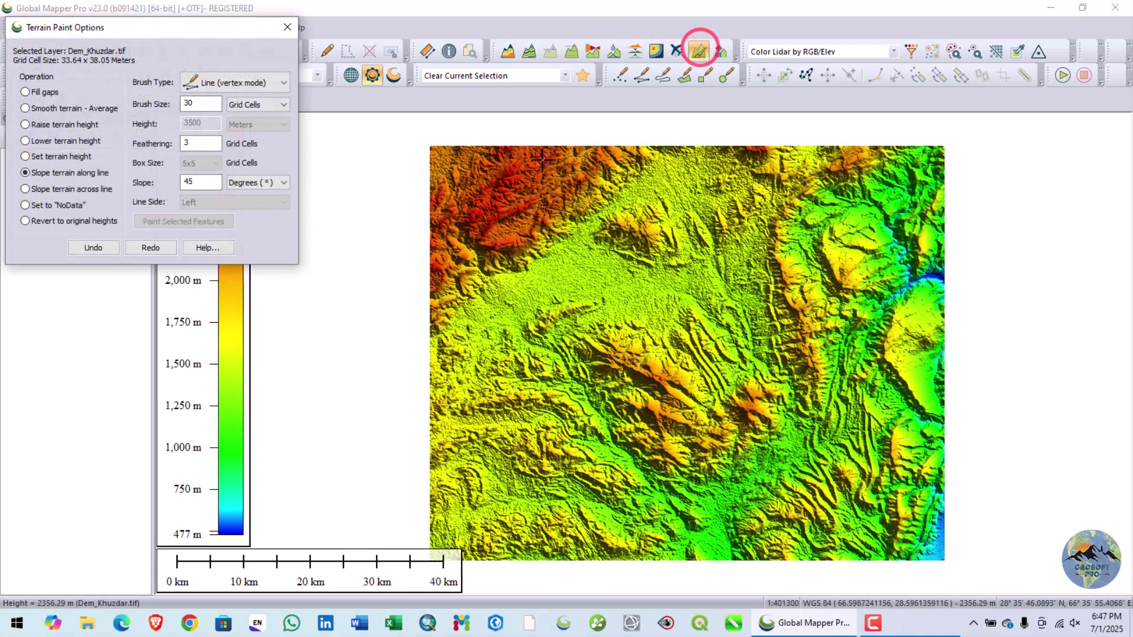
left_click(83, 190)
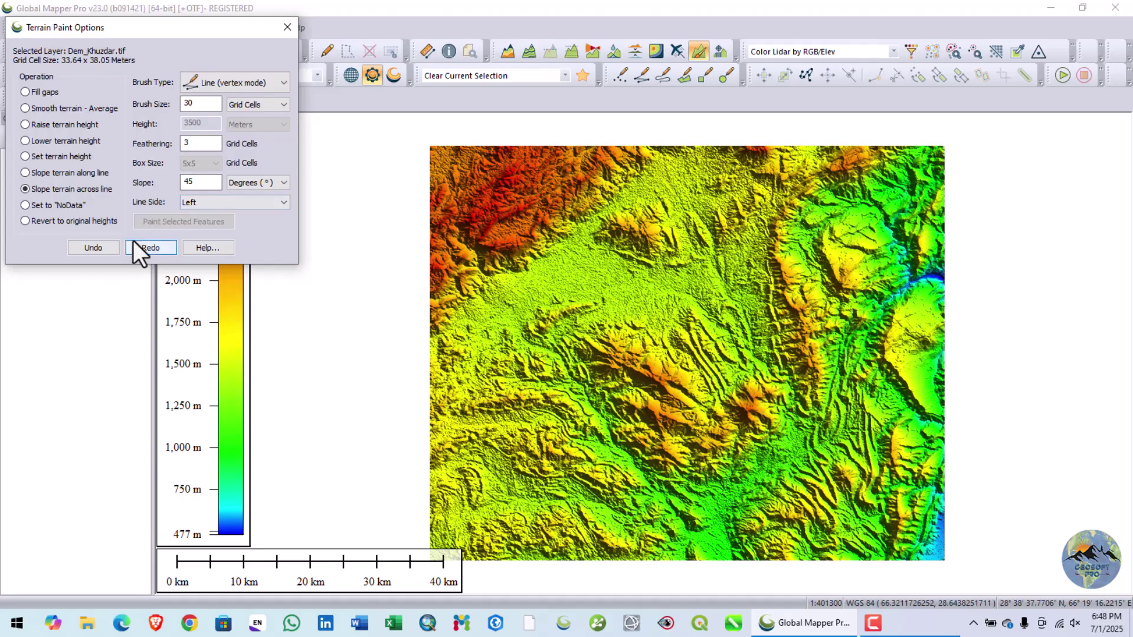
left_click(531, 445)
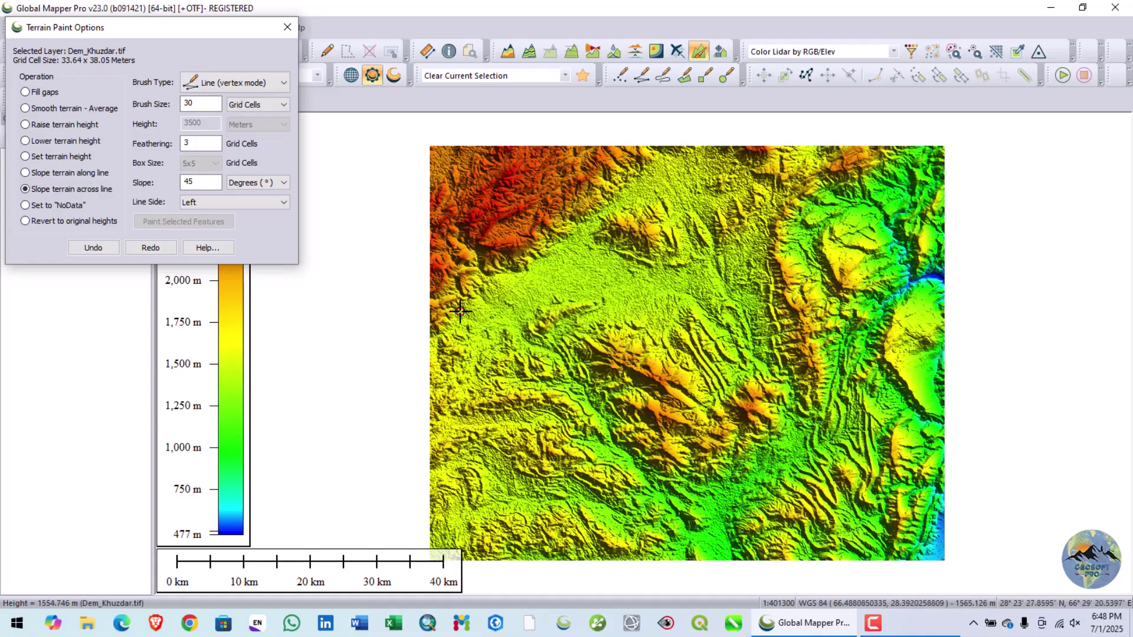
left_click(285, 33)
left_click(631, 408)
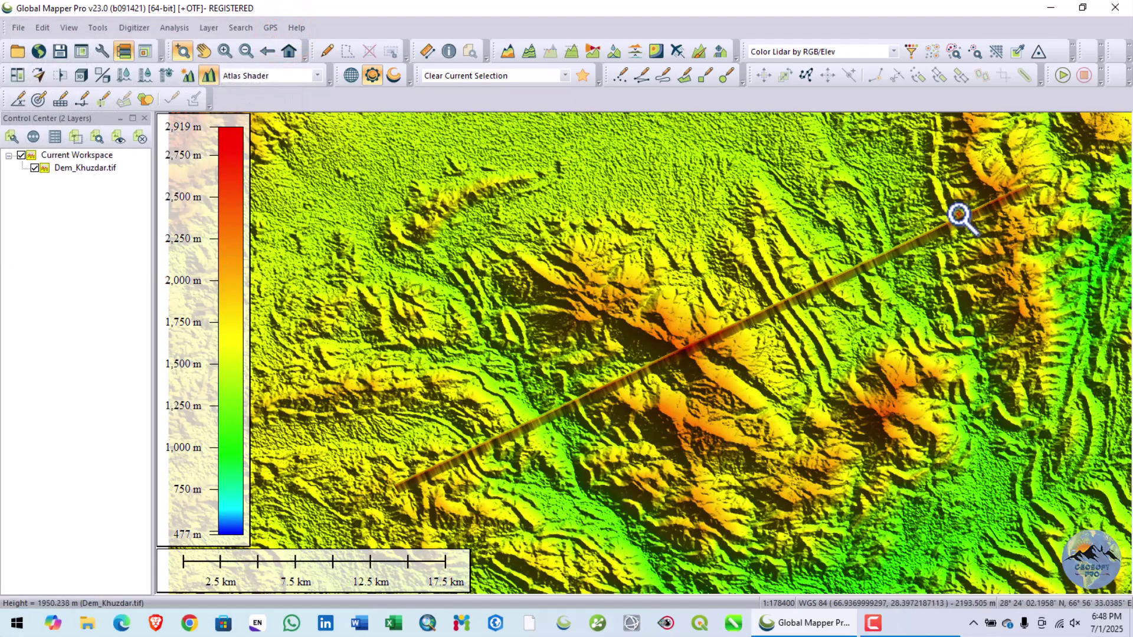
- Examine the strip sloped across the line in 3D from several angles and distances, and close the 3D viewer
left_click(66, 28)
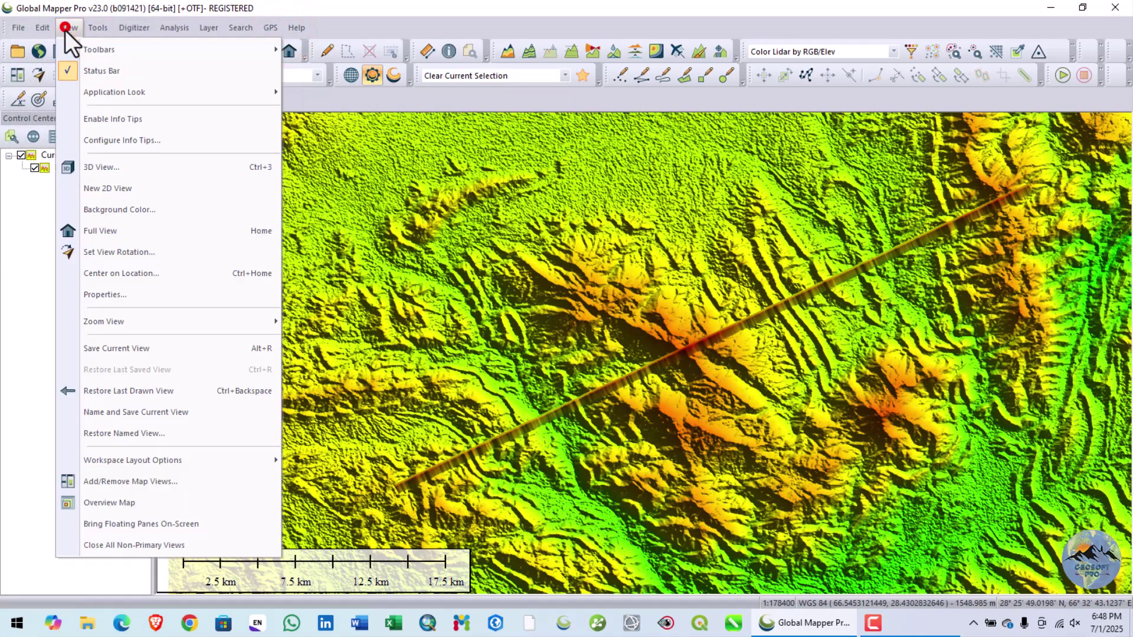
left_click(108, 167)
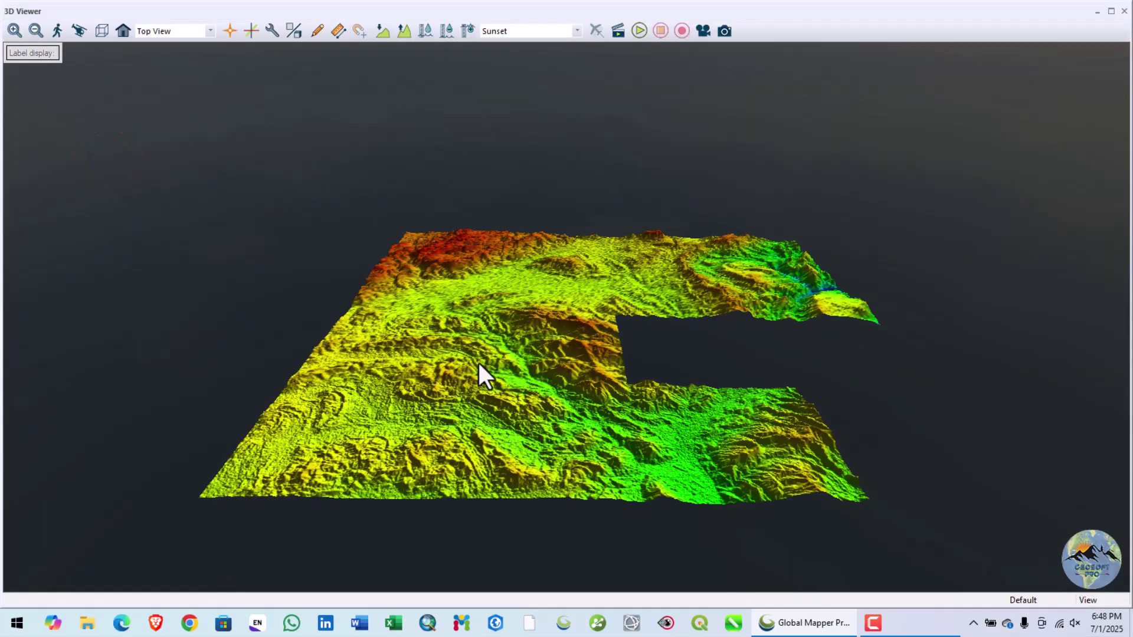
left_click_drag(479, 363, 508, 295)
scroll(594, 335, "up", 5)
scroll(594, 335, "down", 5)
left_click_drag(559, 395, 466, 352)
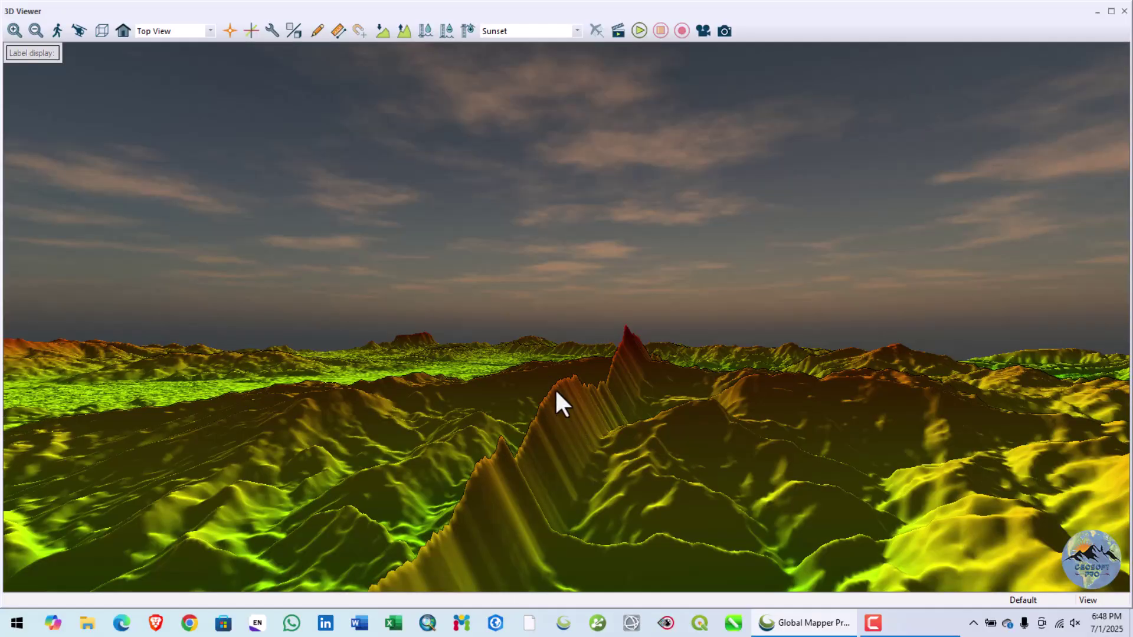
left_click_drag(593, 443, 770, 379)
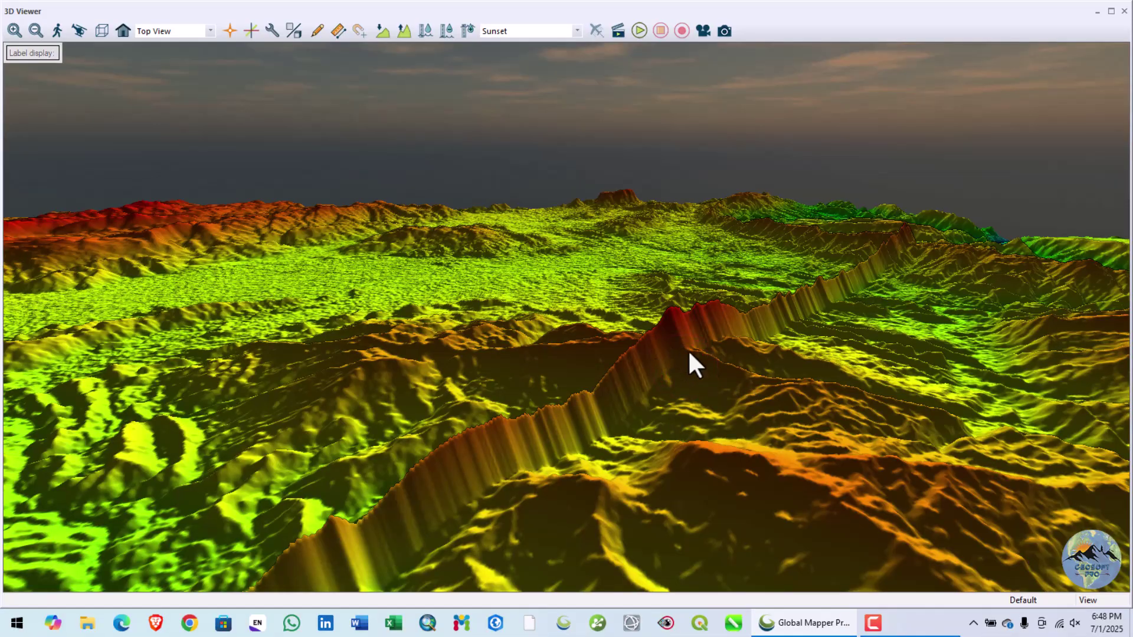
left_click_drag(628, 349, 536, 341)
scroll(581, 330, "down", 3)
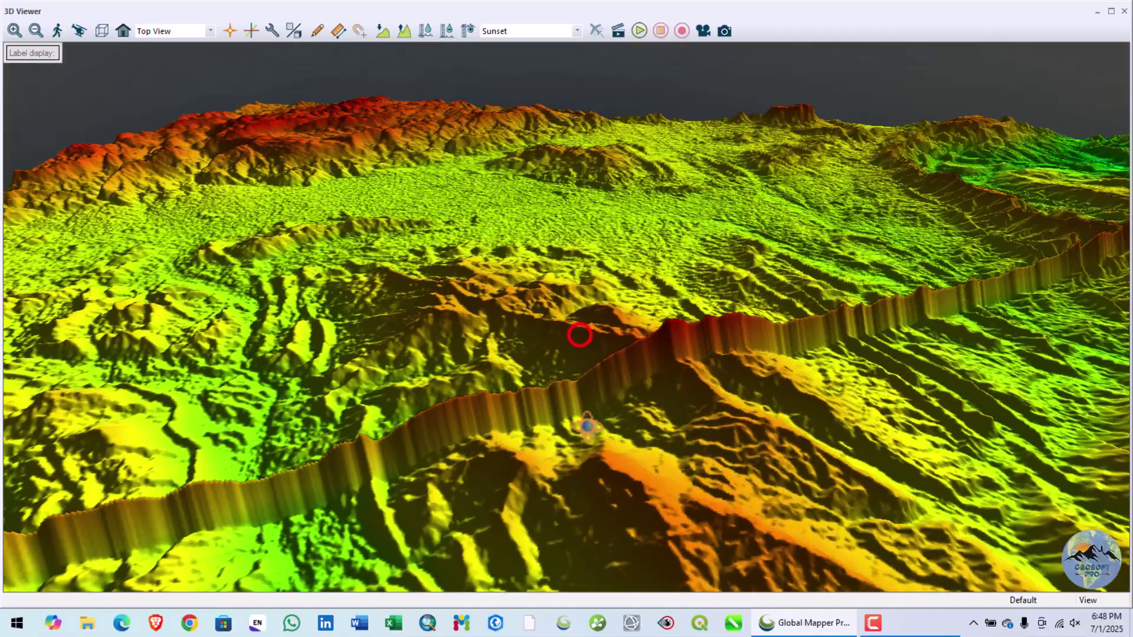
left_click(1122, 12)
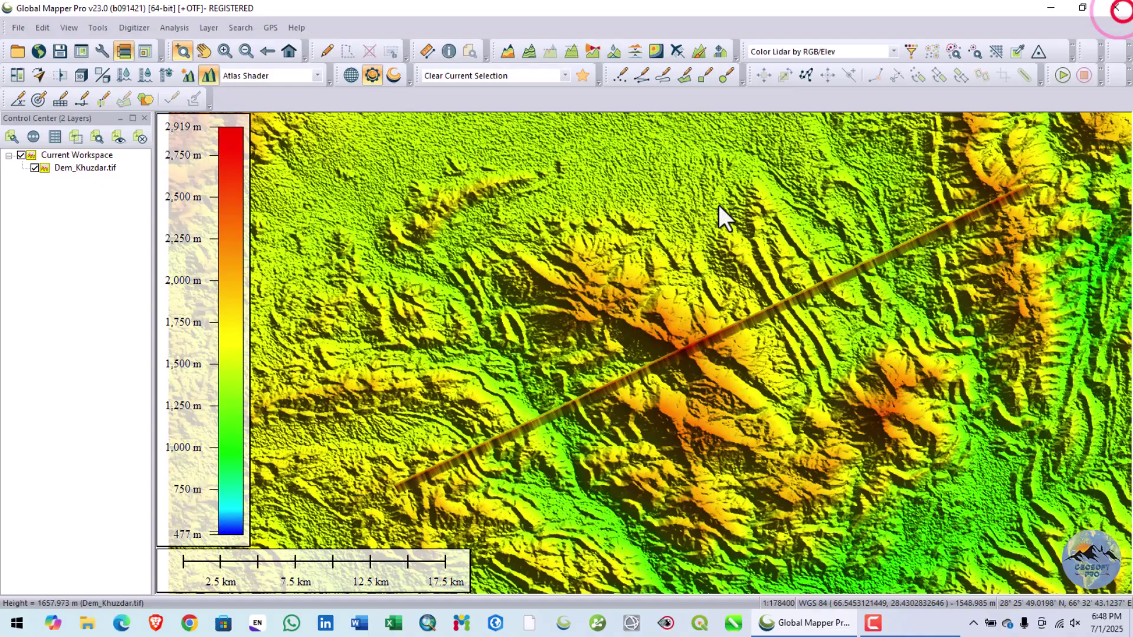
- Reopen Terrain Paint, apply Revert to original heights with an Area (vertex mode) polygon enclosing the sloped strip, and close the options
left_click(694, 54)
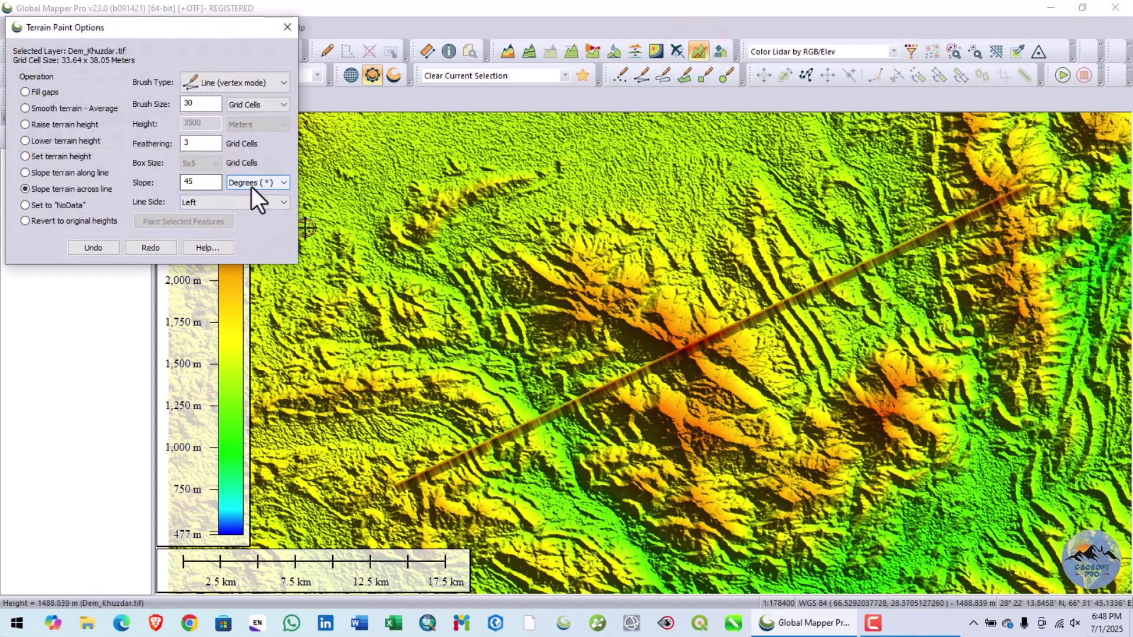
left_click(238, 203)
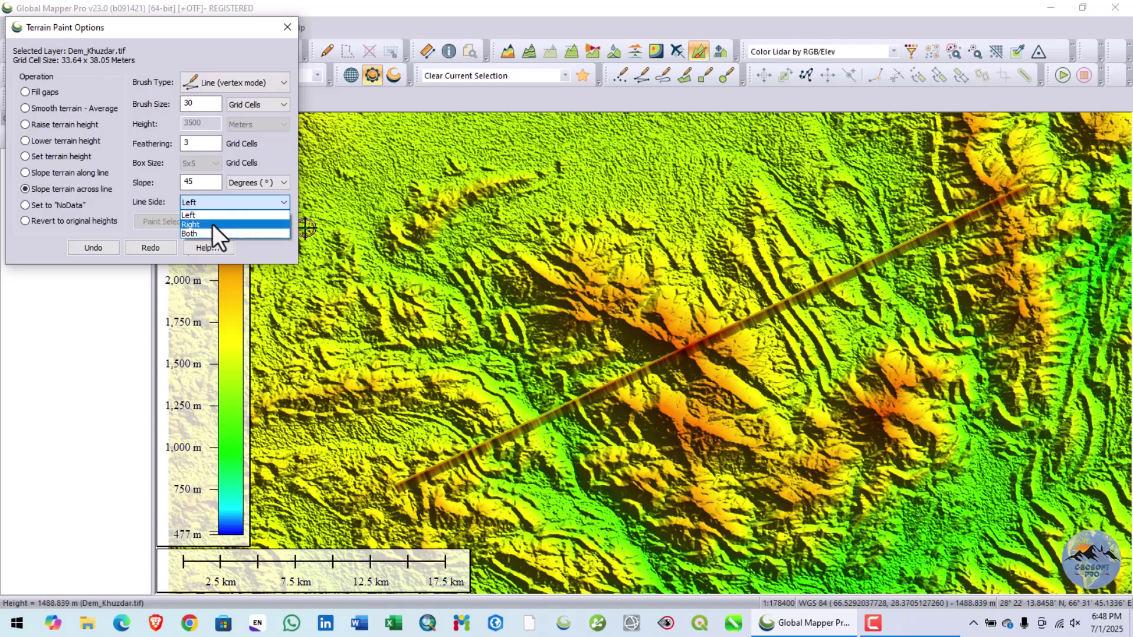
left_click(28, 228)
scroll(478, 392, "down", 2)
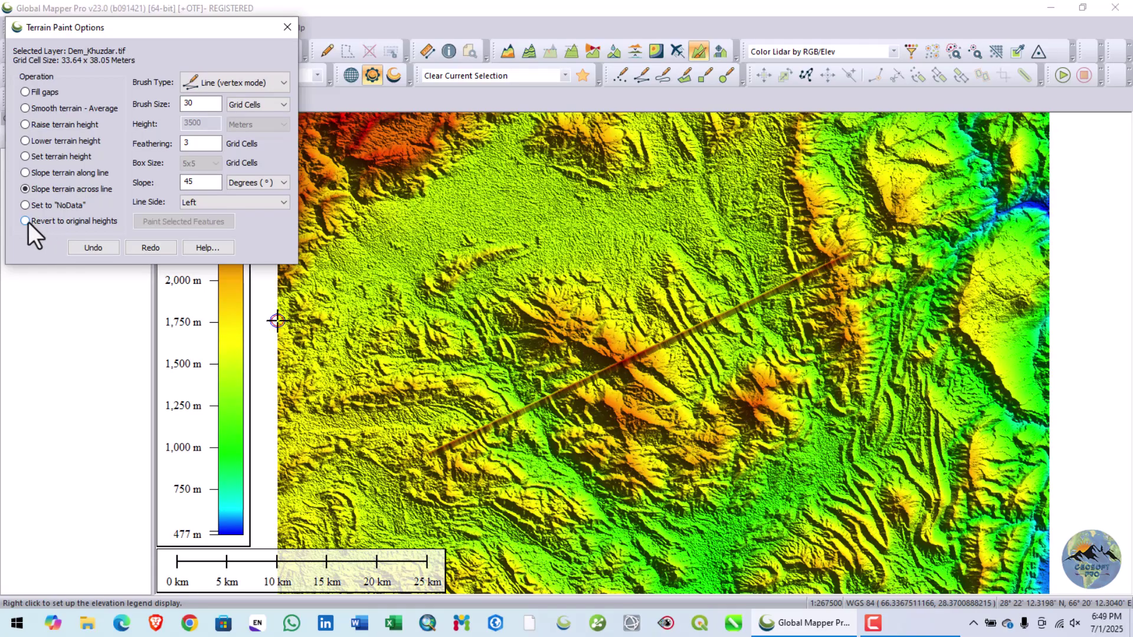
left_click(28, 222)
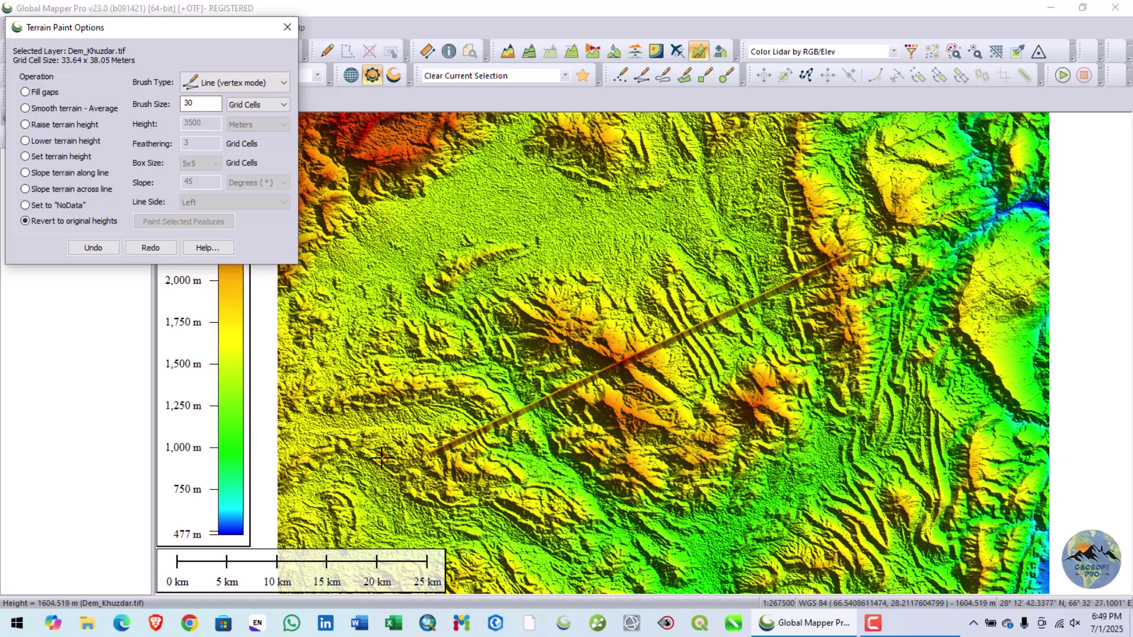
left_click(251, 86)
left_click(238, 147)
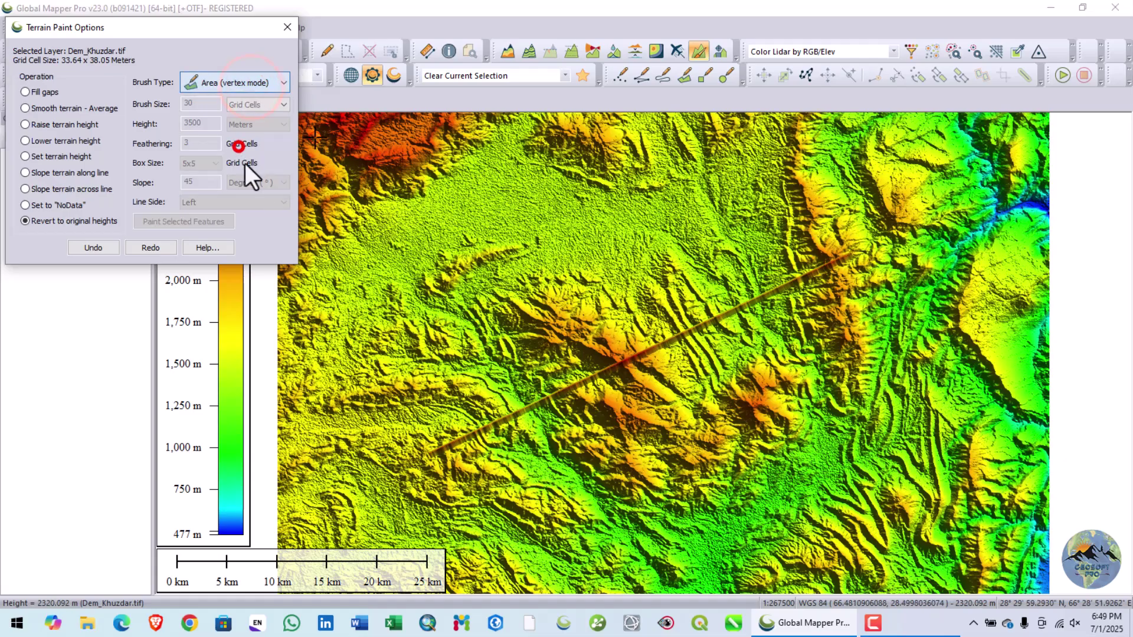
left_click(408, 444)
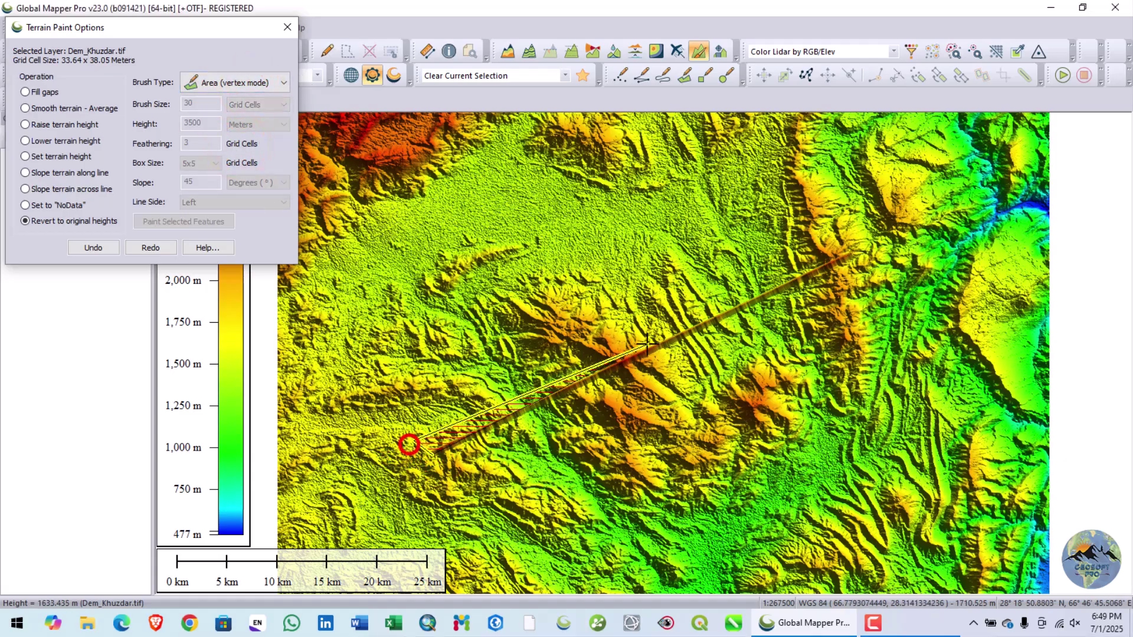
left_click(861, 220)
left_click(864, 292)
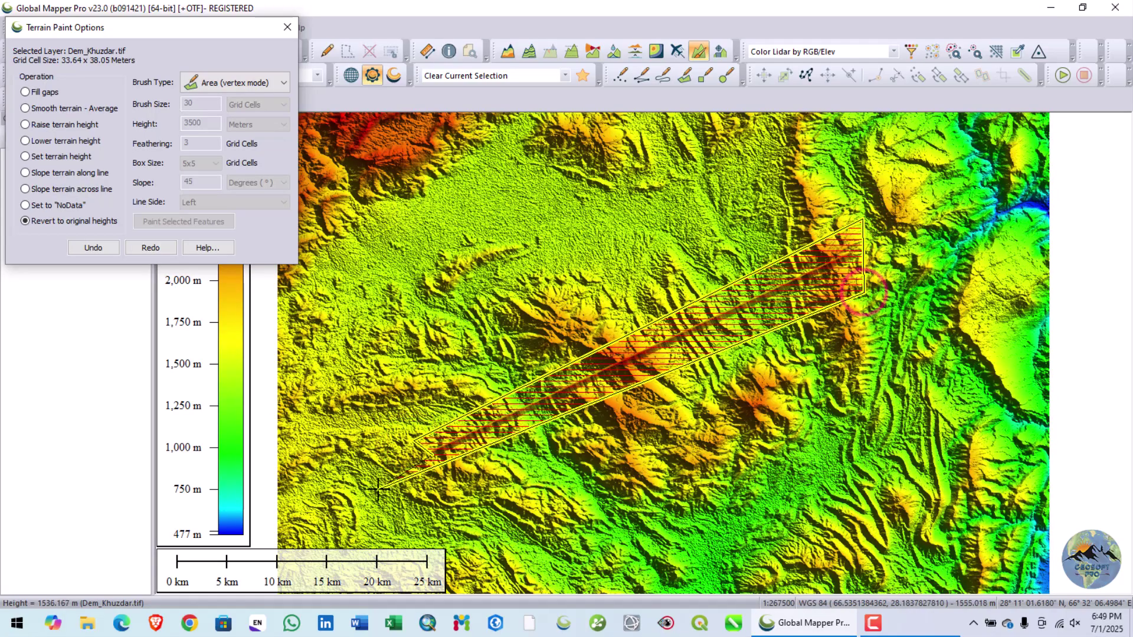
double_click(430, 478)
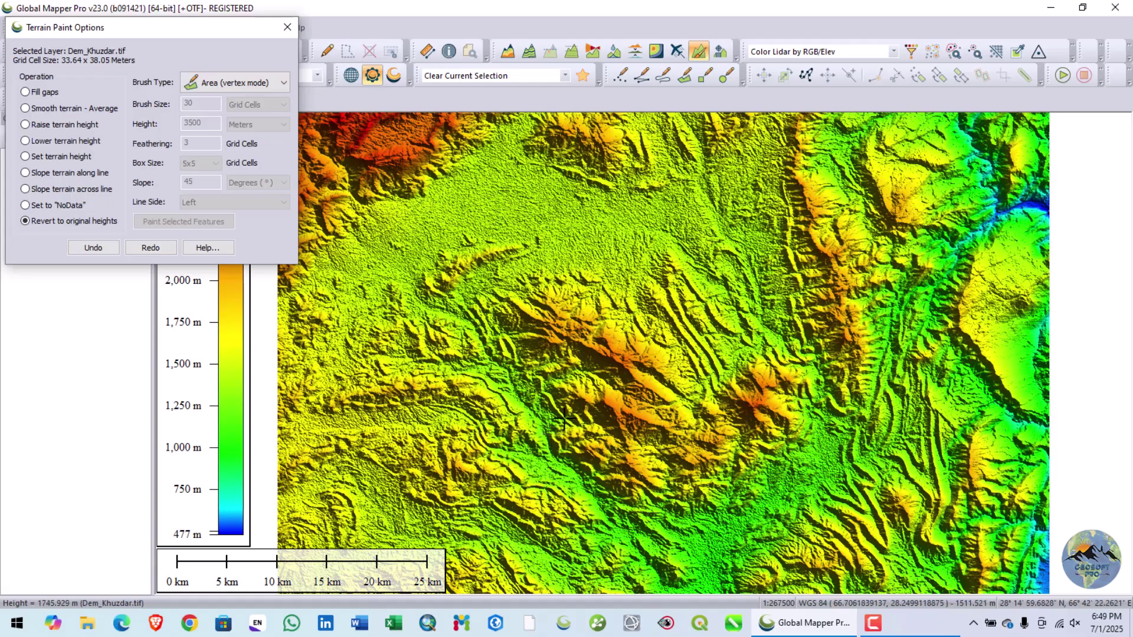
scroll(706, 357, "up", 1)
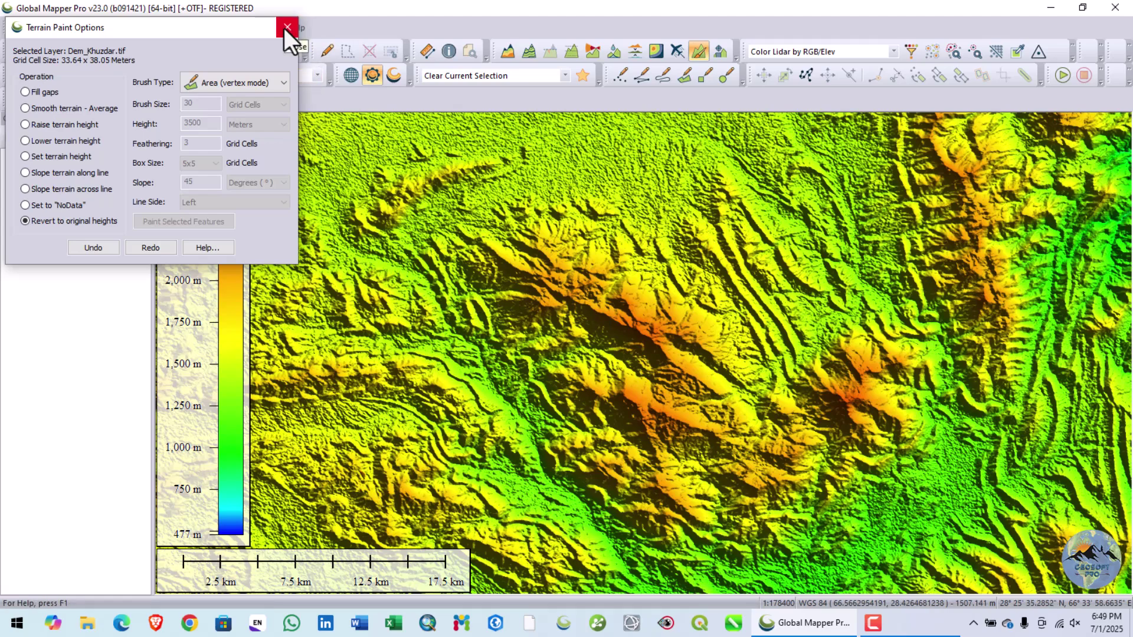
left_click(873, 623)
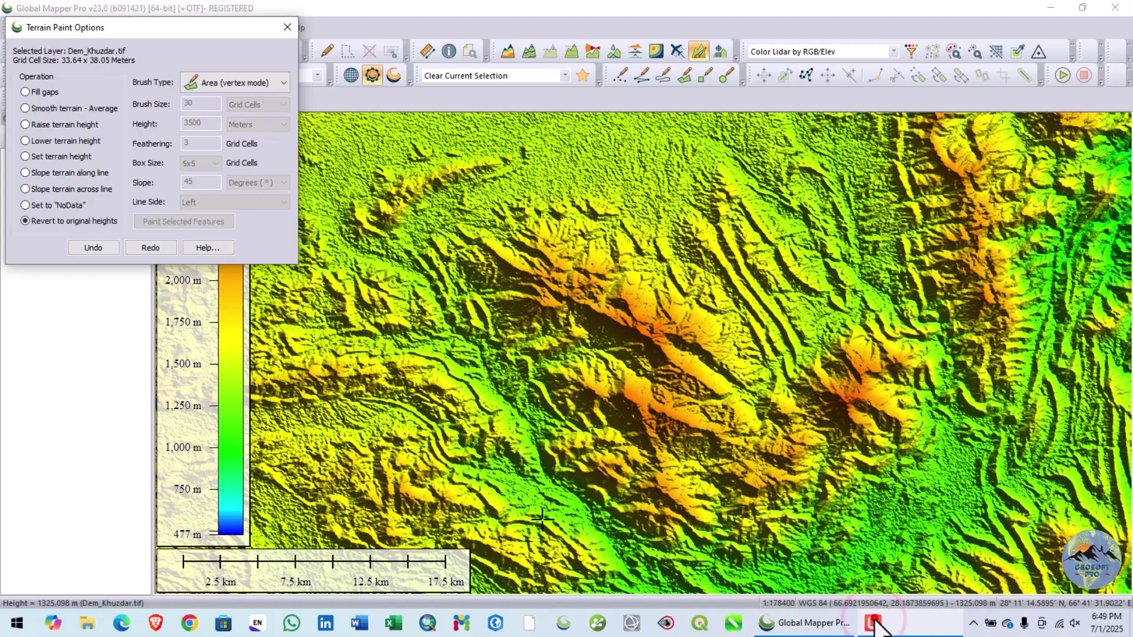
left_click(288, 27)
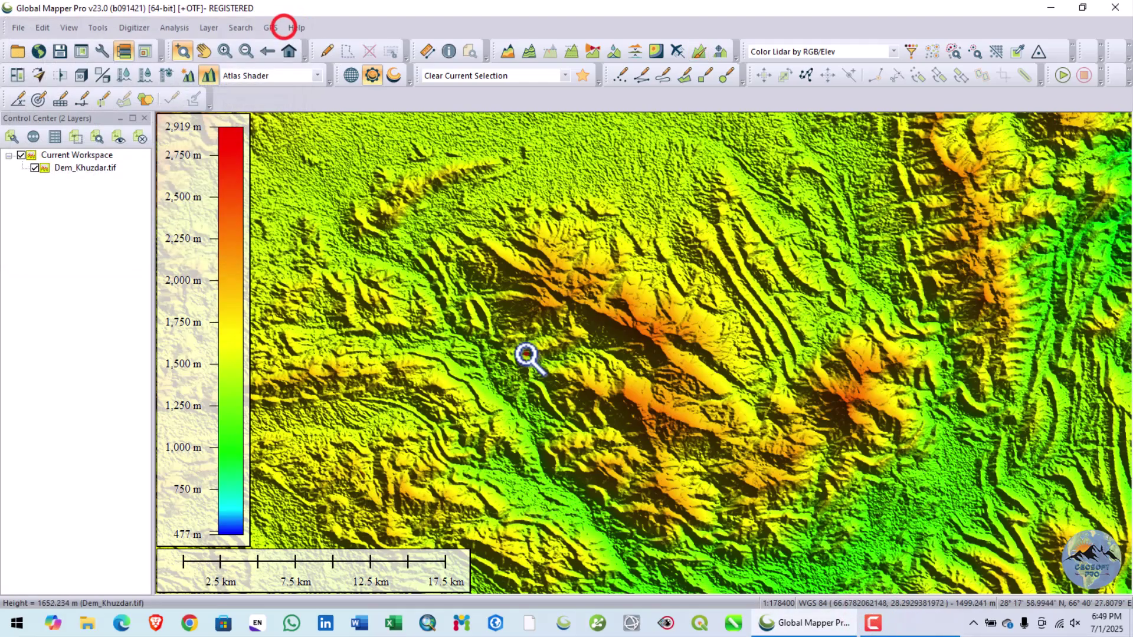
- Open Breakline Setup for the full DEM and review the layer description, sample size, units and surface break options
key("Home")
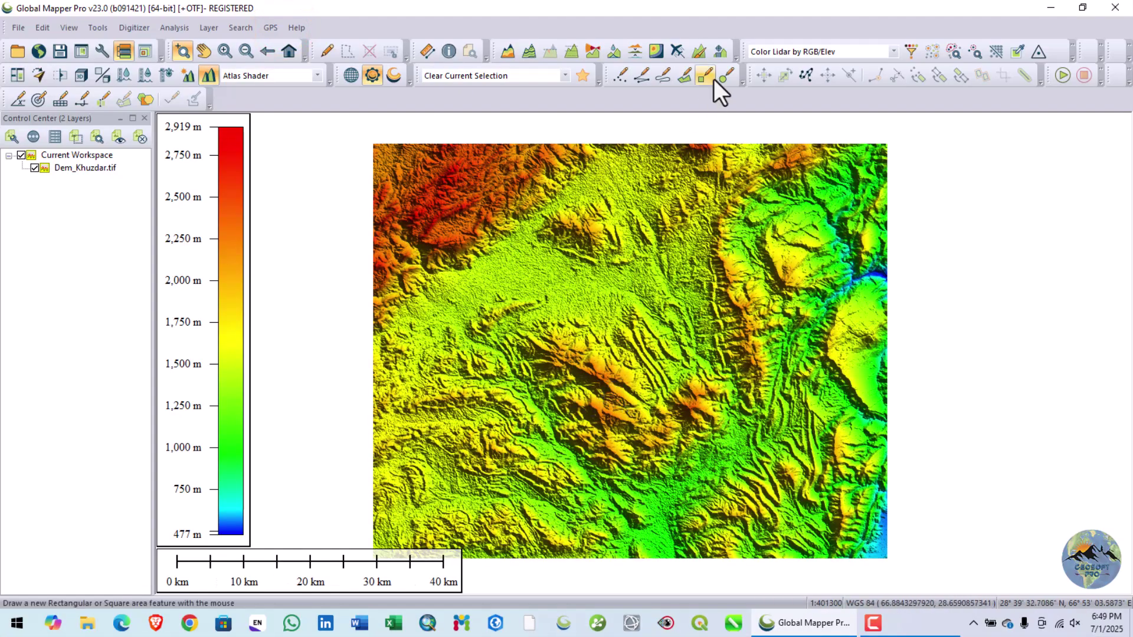
left_click(719, 50)
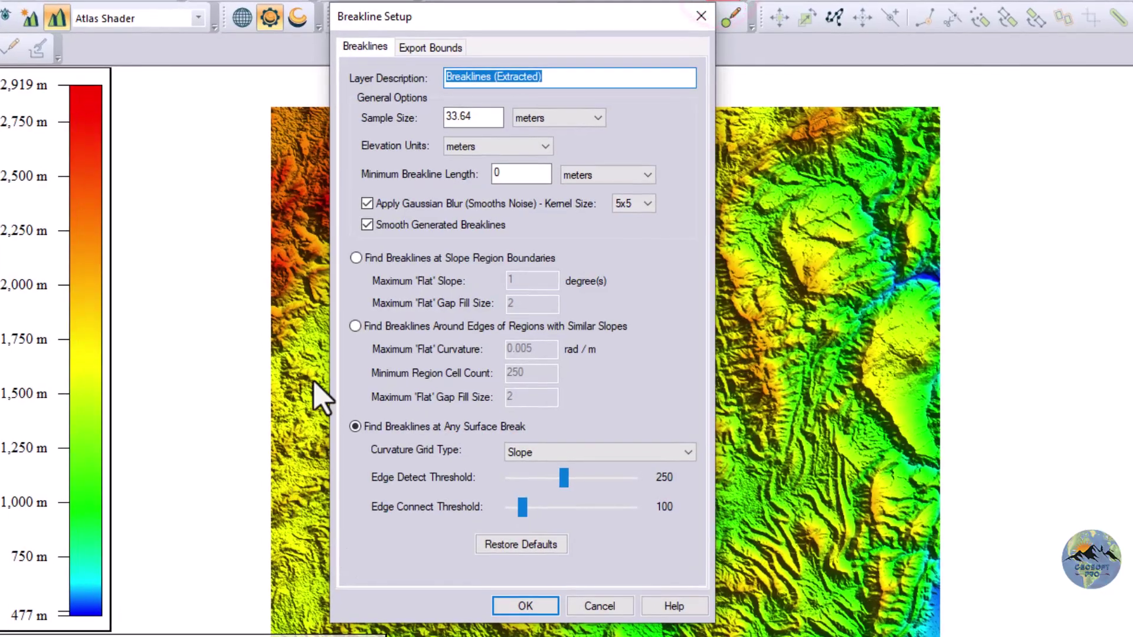
left_click_drag(484, 31, 154, 40)
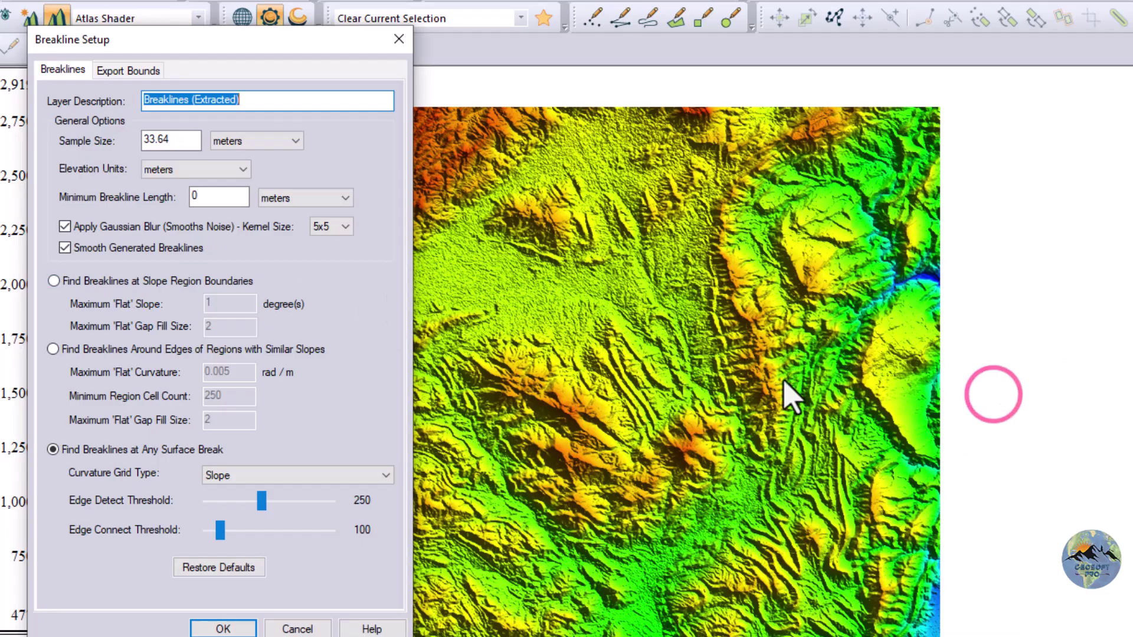
left_click_drag(248, 47, 241, 48)
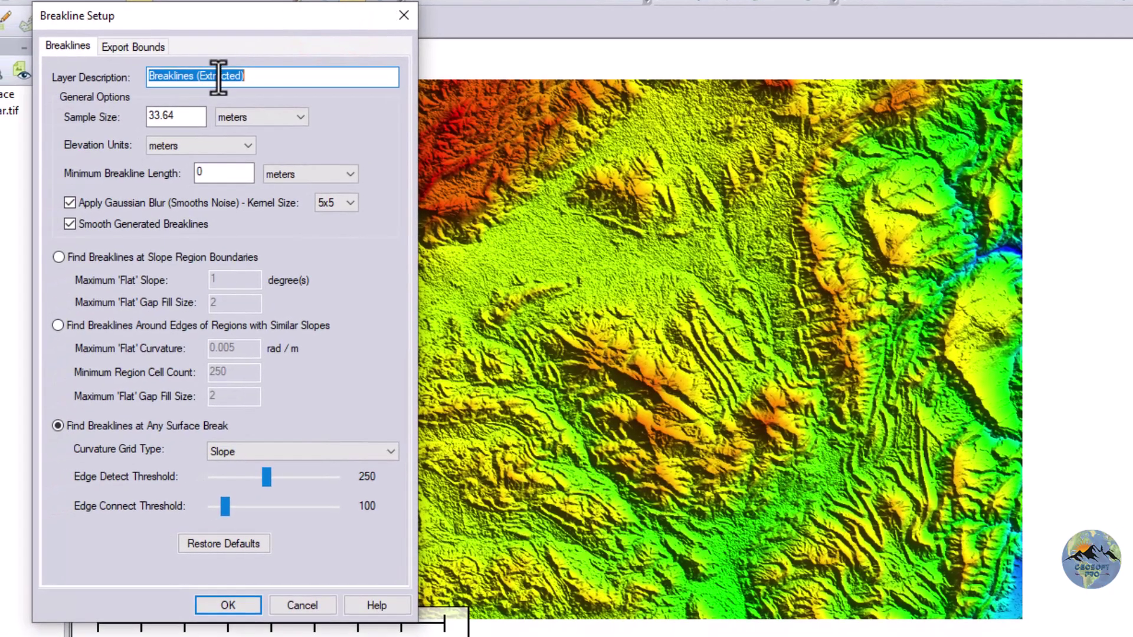
left_click(208, 98)
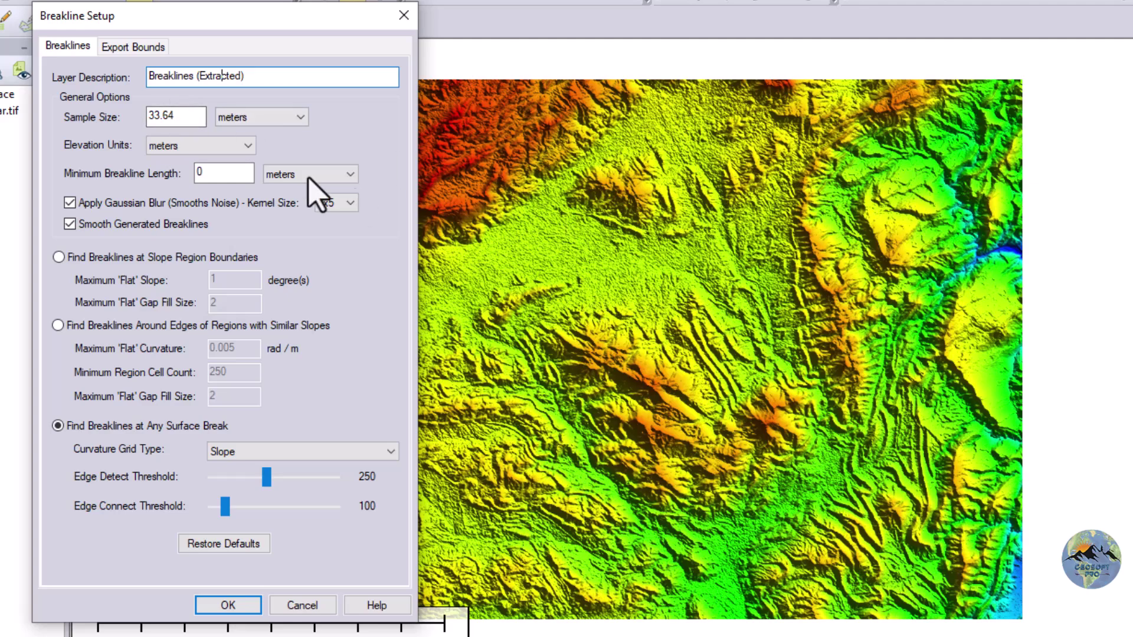
left_click(181, 115)
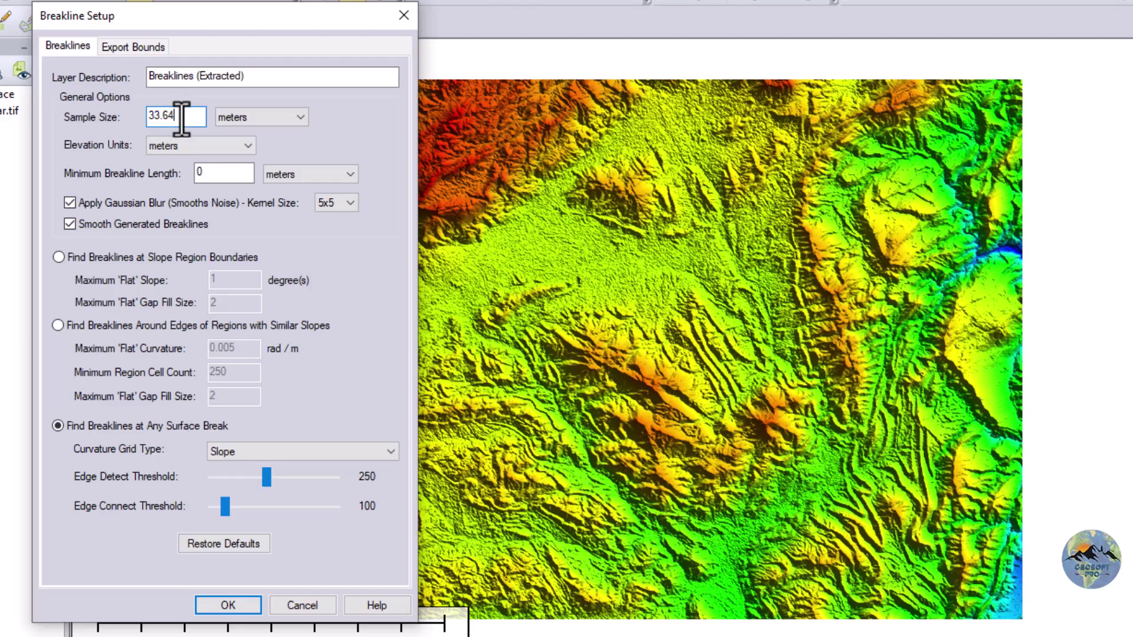
key("Tab")
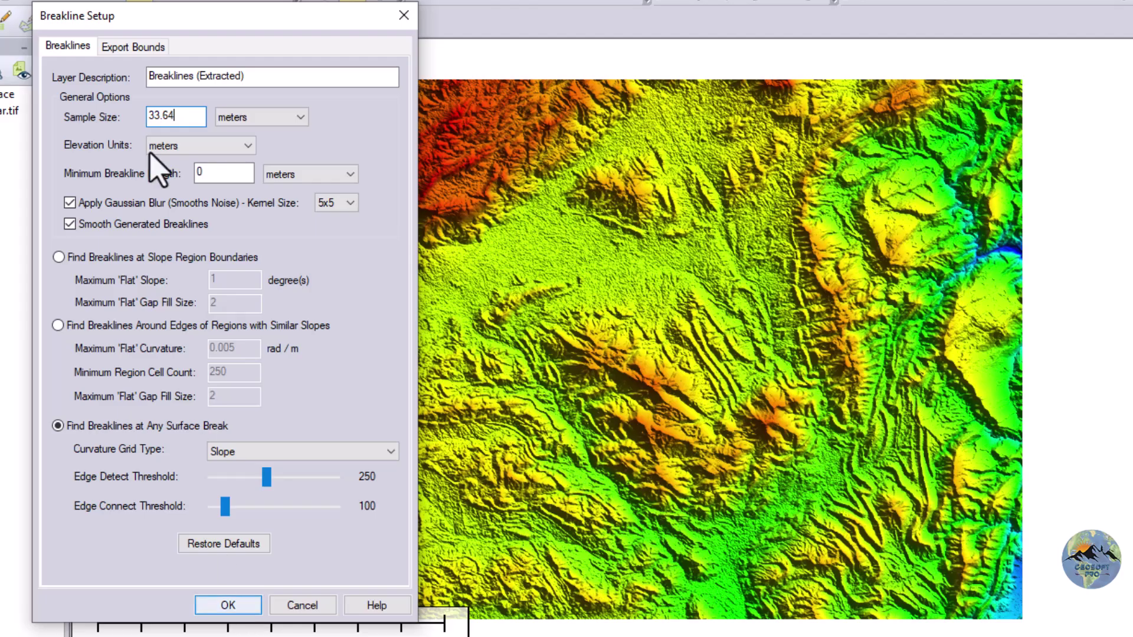
- Try export bounds drawn as a box from about 28.531 to 28.133 latitude and 66.725 to 67.080 longitude
left_click(118, 46)
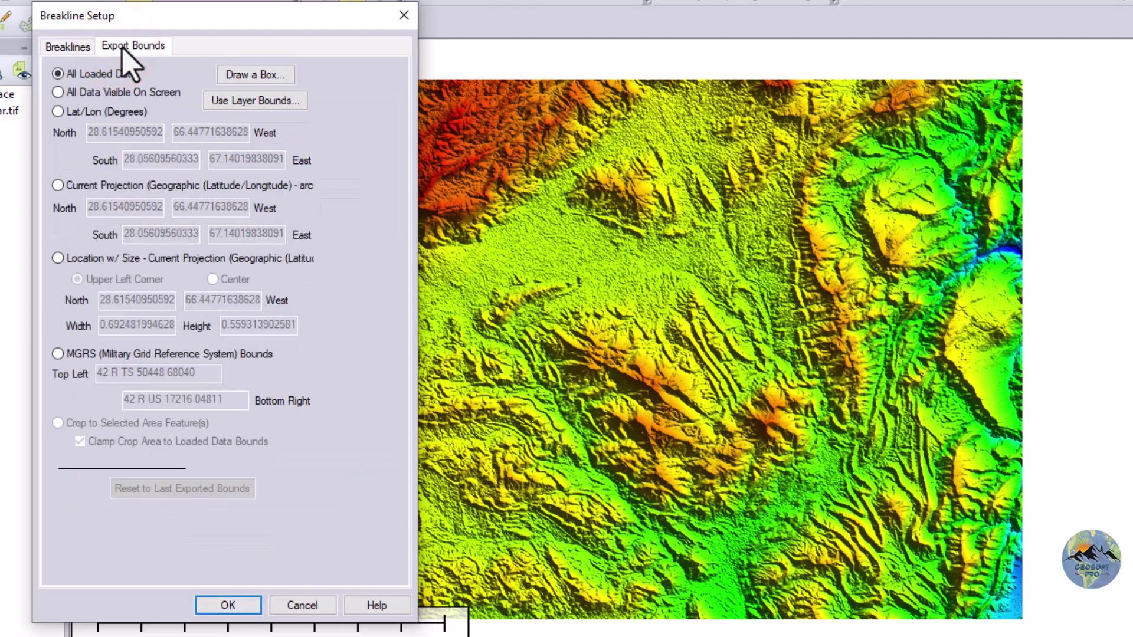
left_click(241, 75)
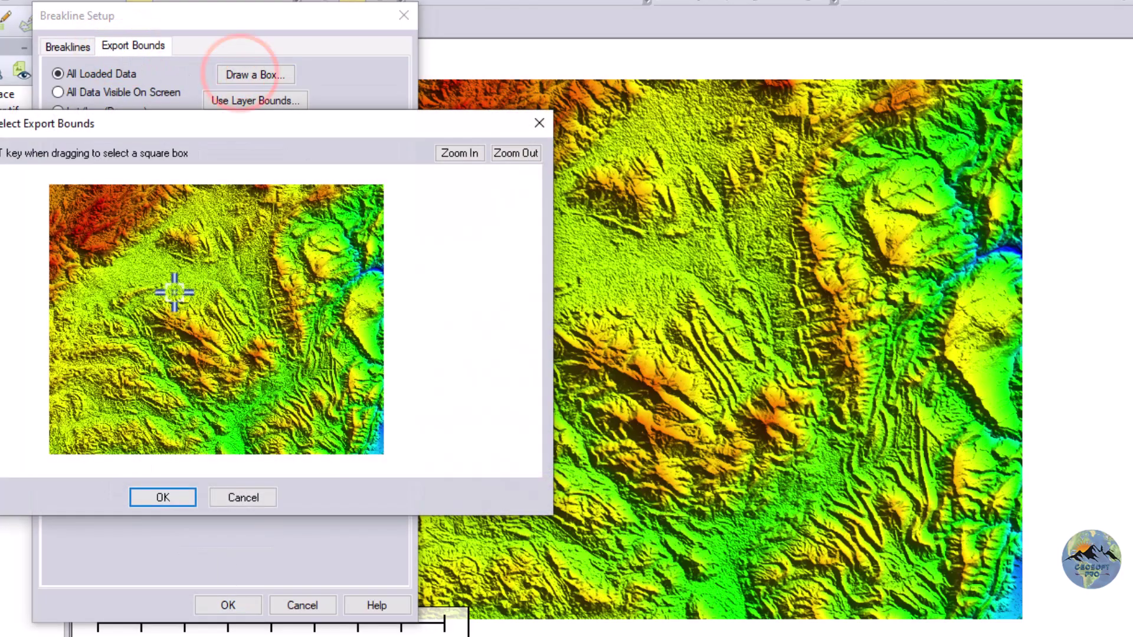
left_click(187, 233)
left_click(183, 226)
left_click_drag(183, 226, 354, 418)
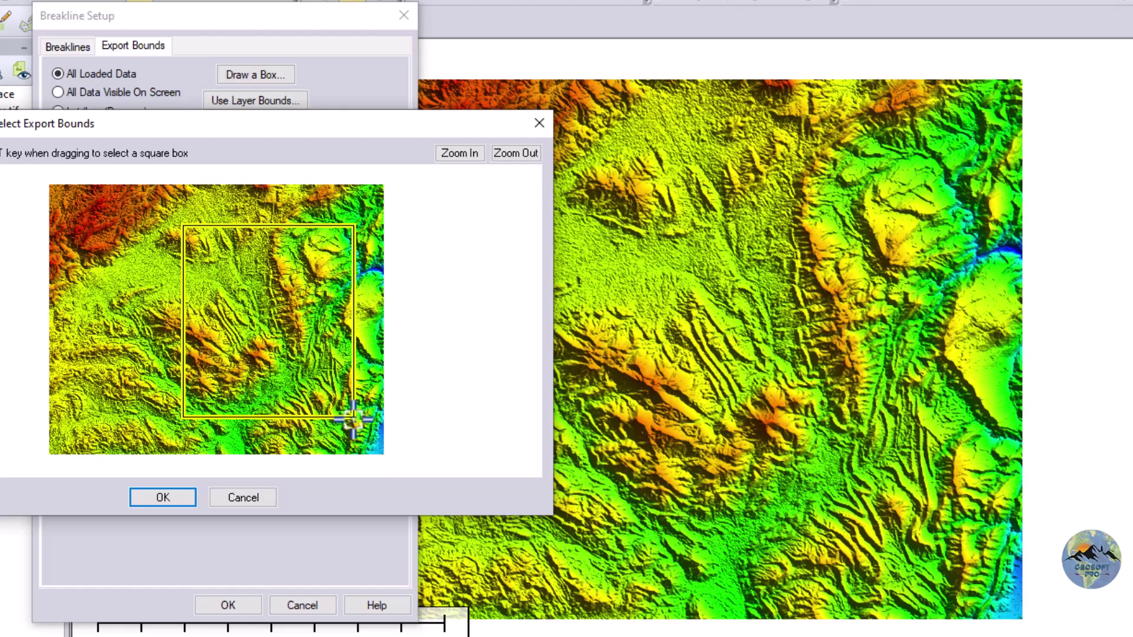
left_click(164, 497)
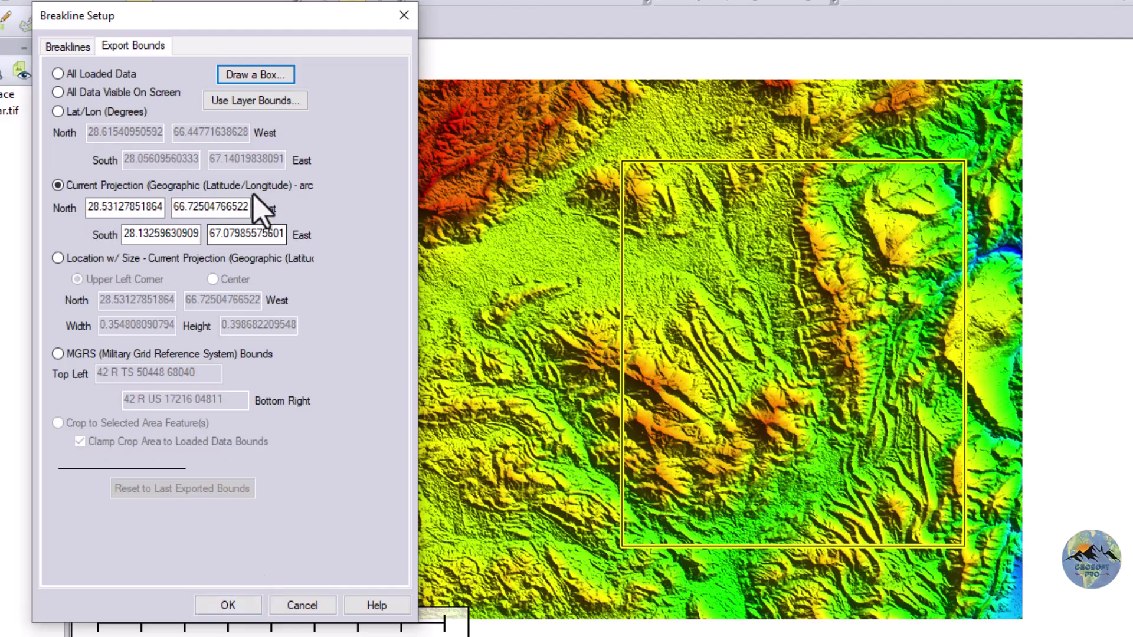
- Try the layer bounds and All Data Visible On Screen as export bounds, and return to All Loaded Data
left_click(264, 102)
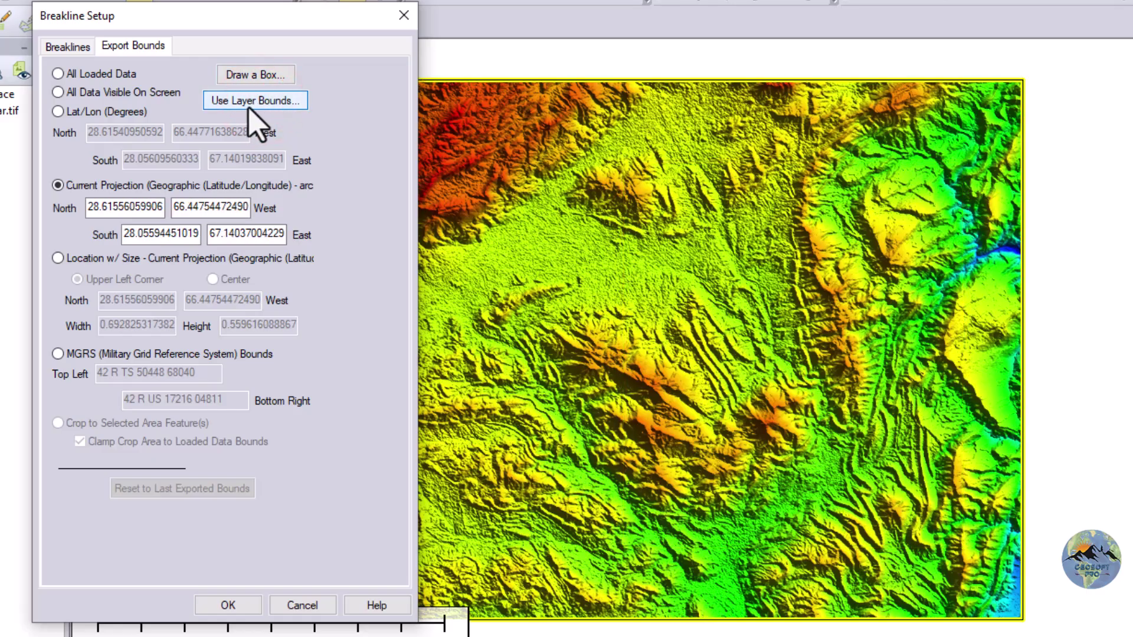
left_click(112, 92)
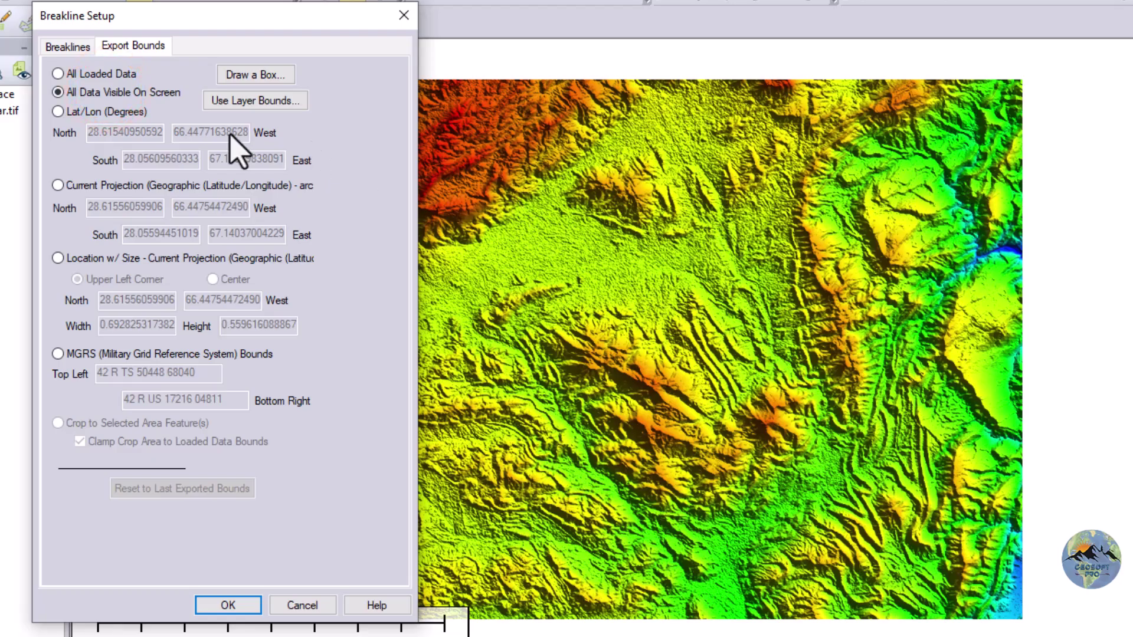
left_click(250, 77)
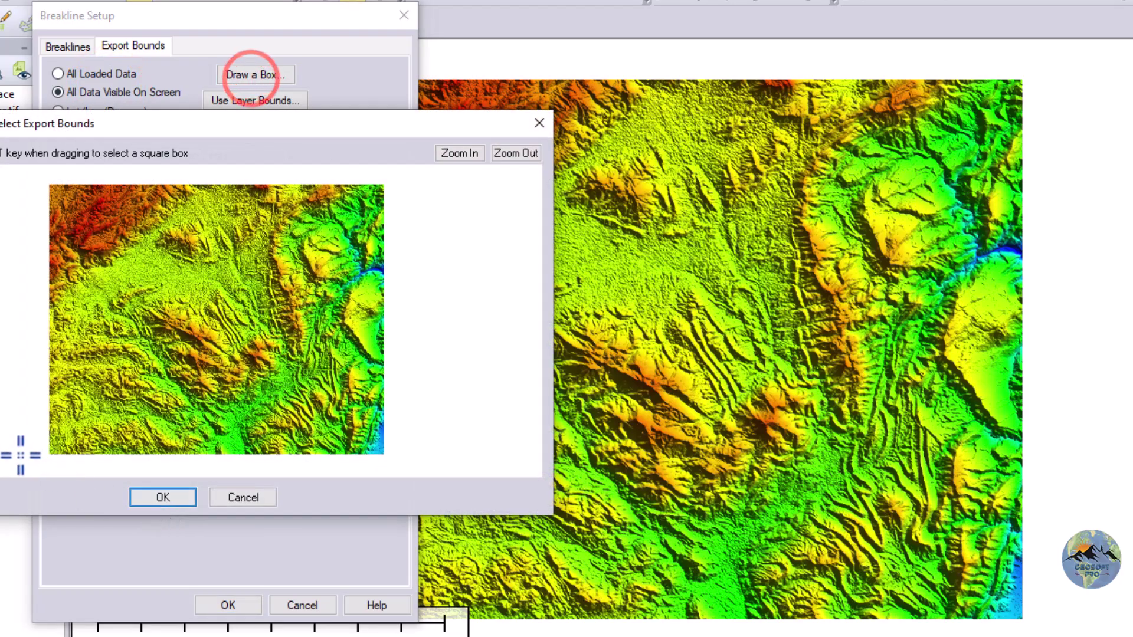
left_click(526, 123)
left_click(110, 73)
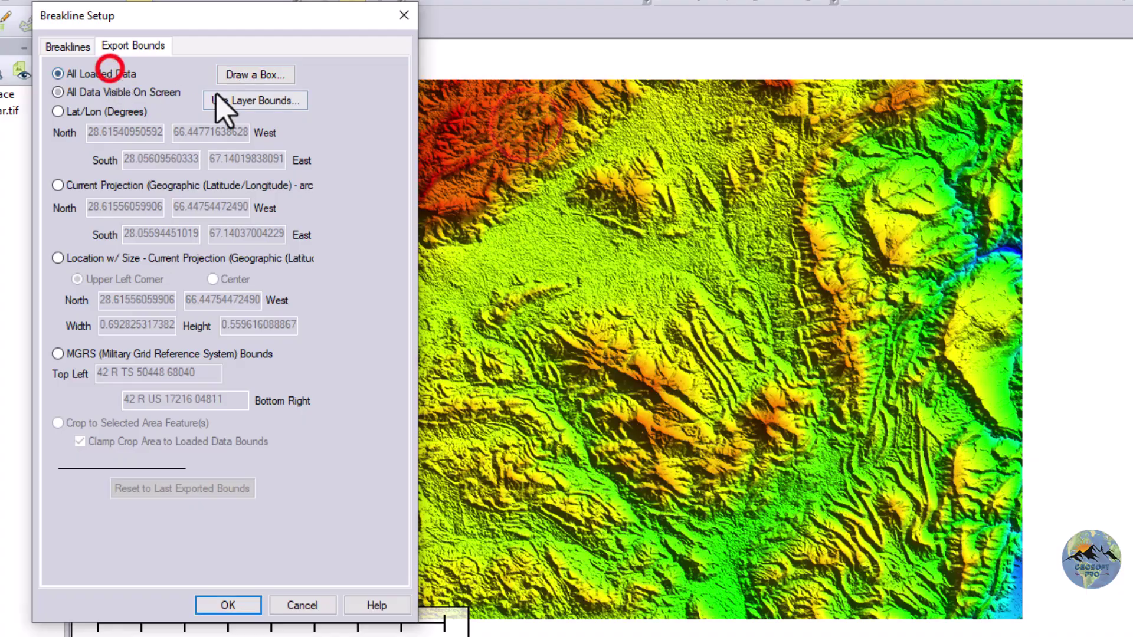
- Draw an export box from about 28.526 to 28.154 latitude and 66.664 to 67.086 longitude, and extract the breaklines inside it
left_click(250, 75)
left_click_drag(153, 229, 356, 408)
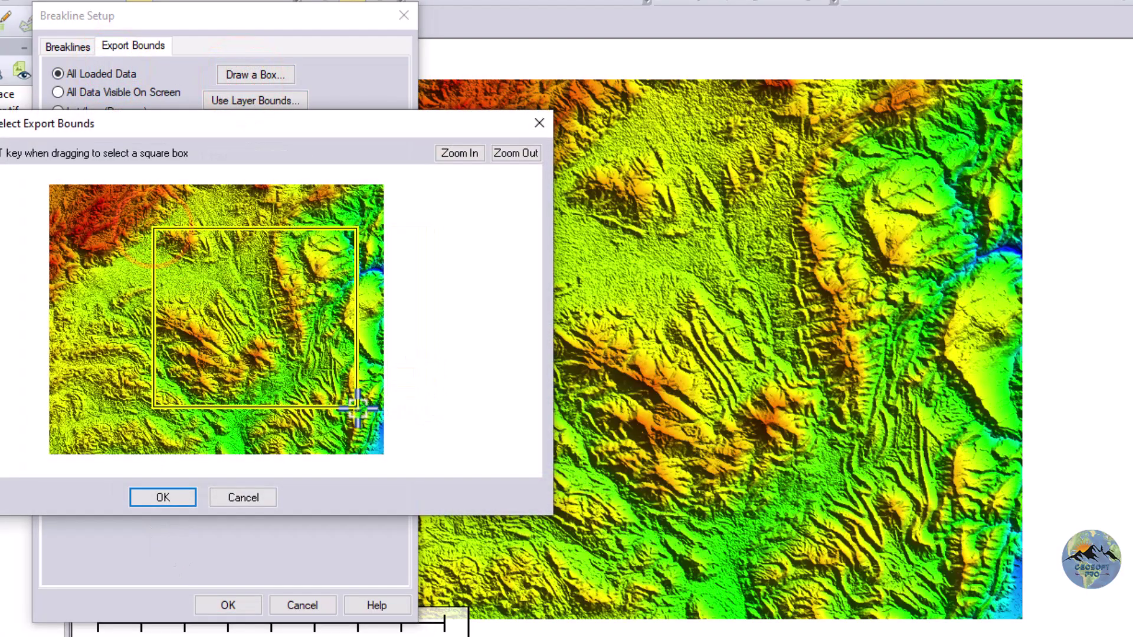
left_click(185, 497)
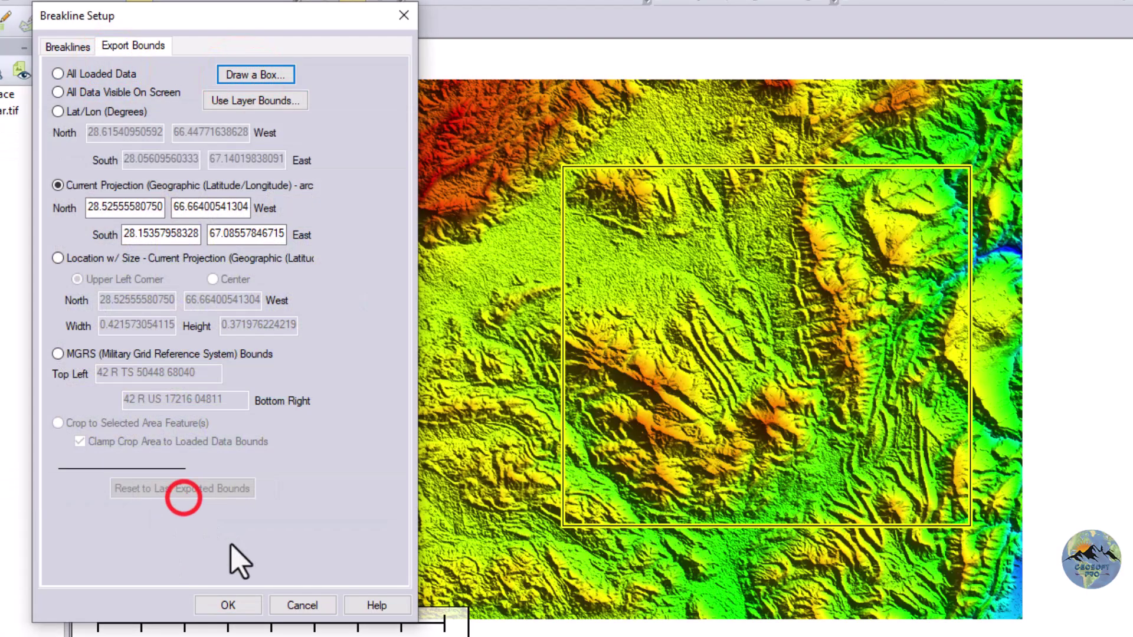
left_click(227, 605)
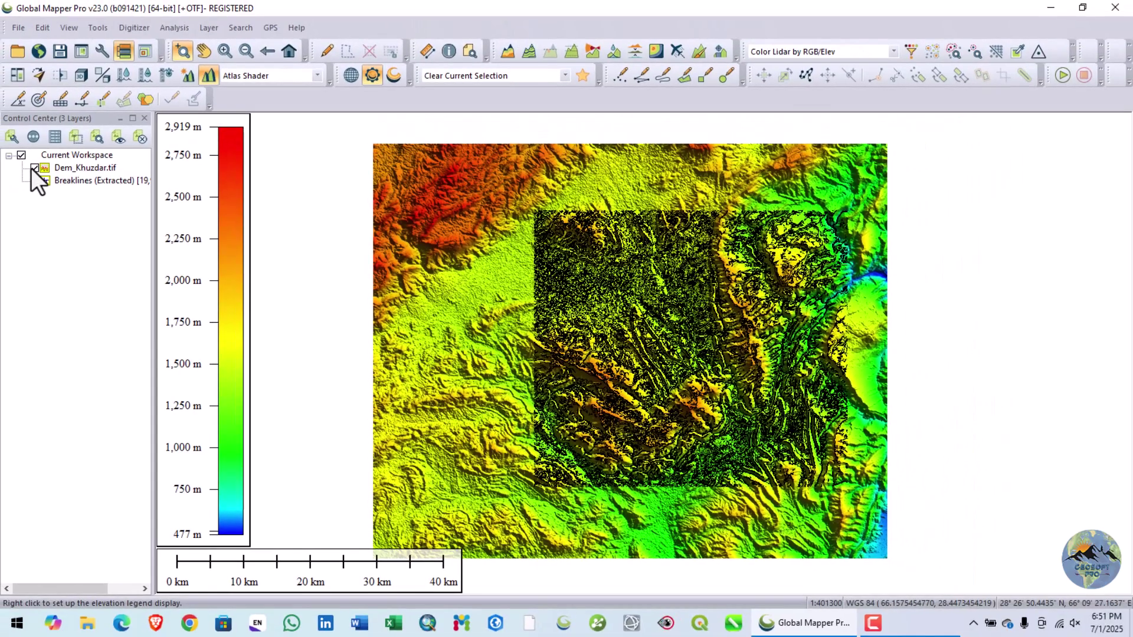
- Hide the Dem_Khuzdar.tif layer and examine the extracted breaklines on their own, both overall and in close detail
left_click(34, 168)
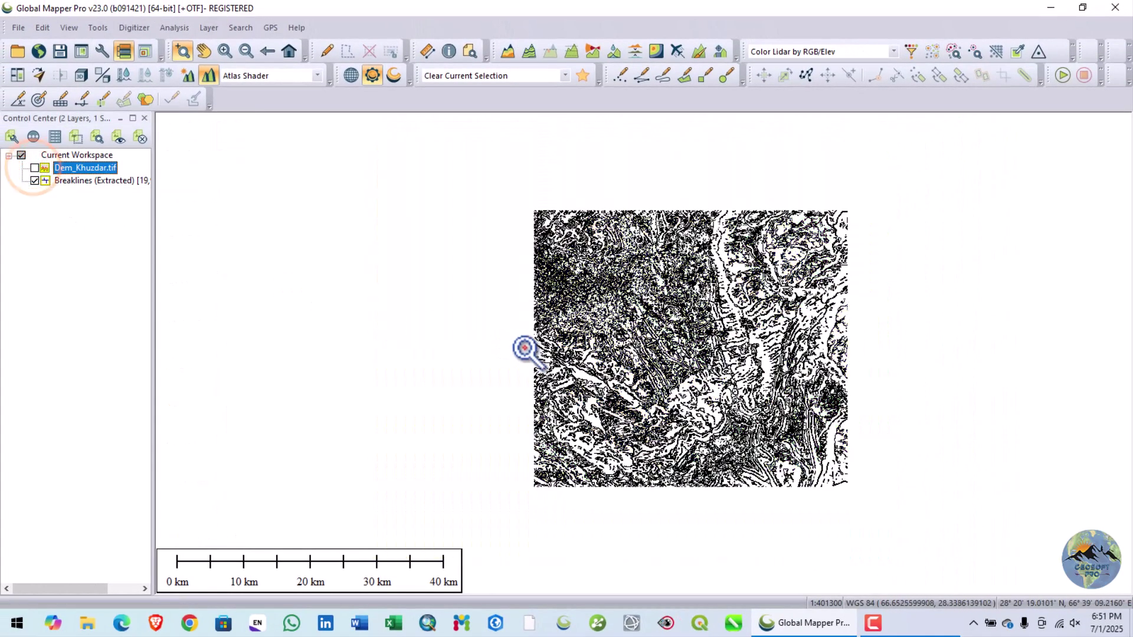
left_click(678, 395)
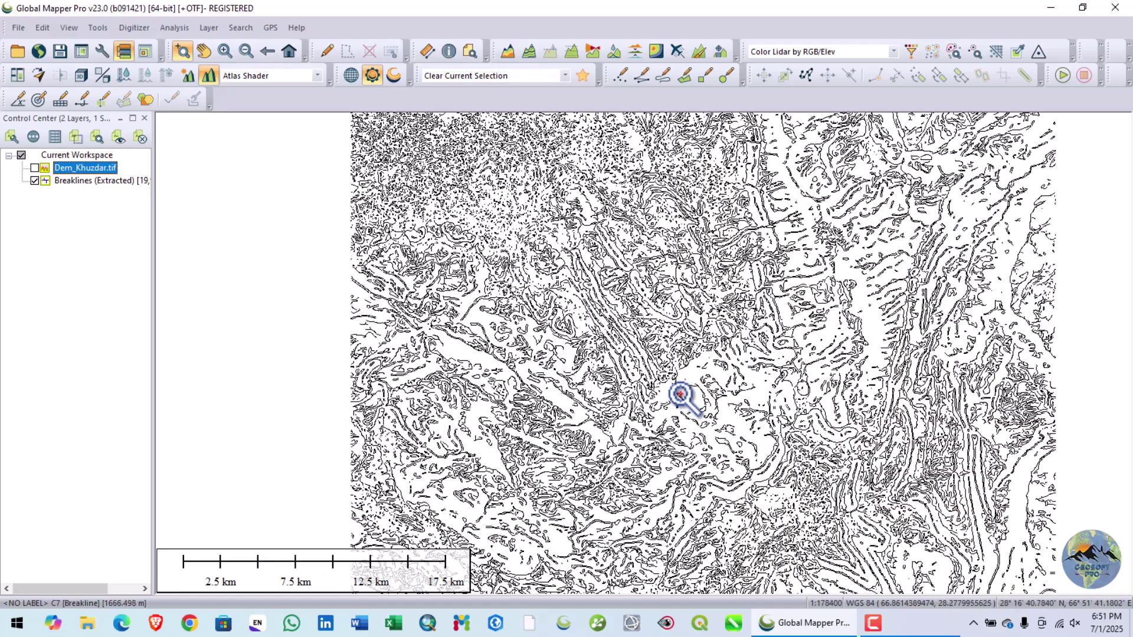
left_click(618, 347)
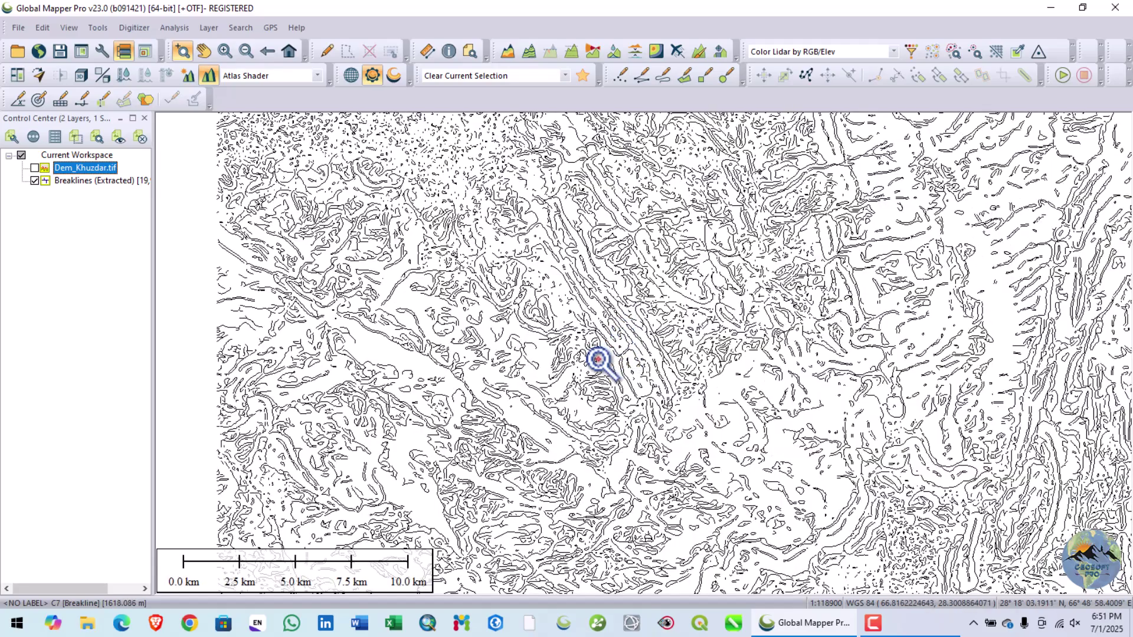
left_click(598, 358)
scroll(598, 357, "down", 3)
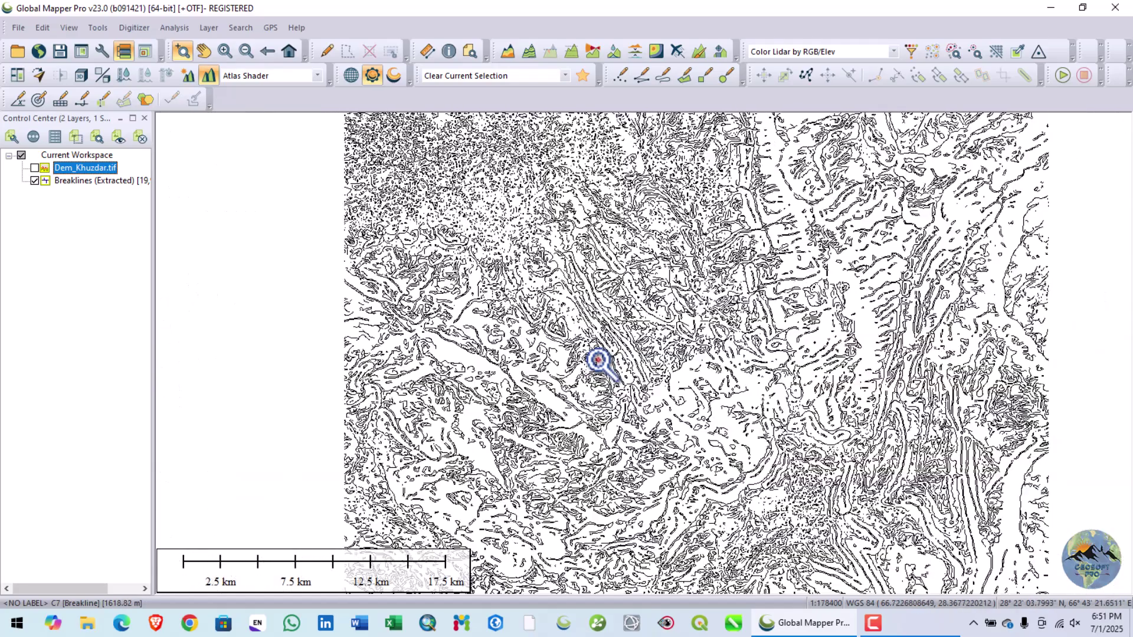
scroll(616, 239, "up", 3)
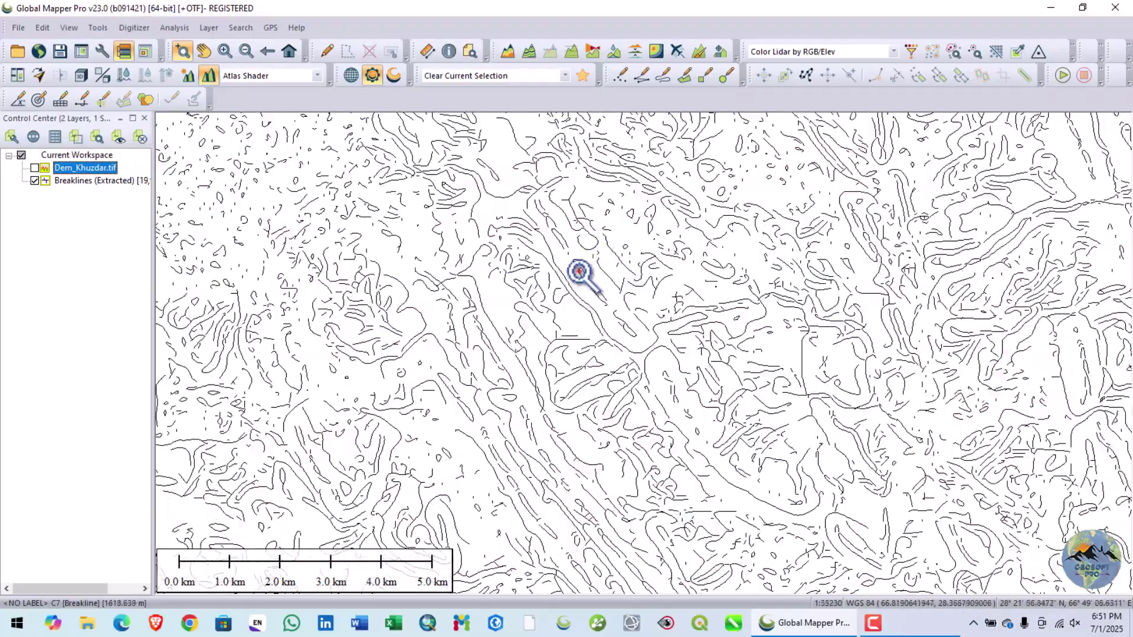
scroll(572, 278, "down", 4)
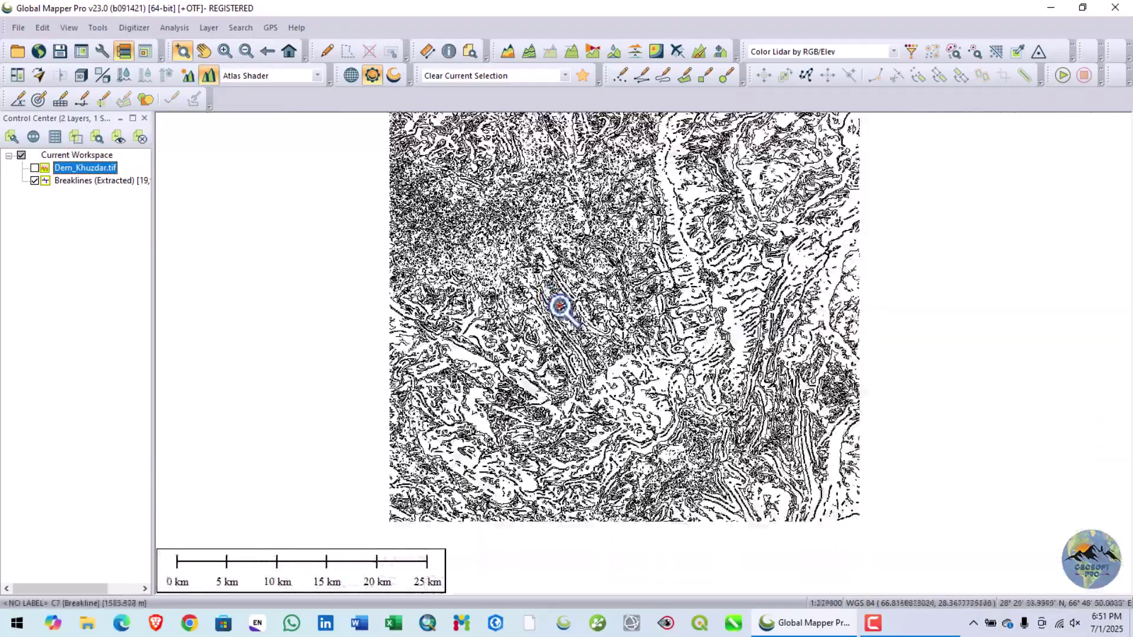
scroll(560, 305, "up", 2)
scroll(596, 316, "down", 3)
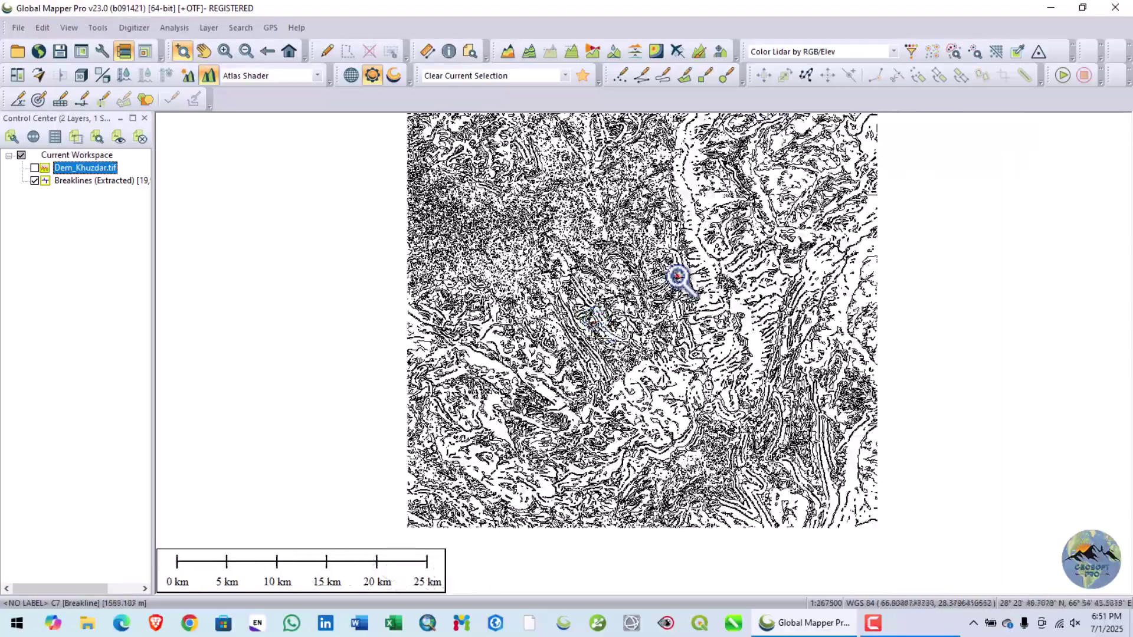
scroll(572, 160, "up", 2)
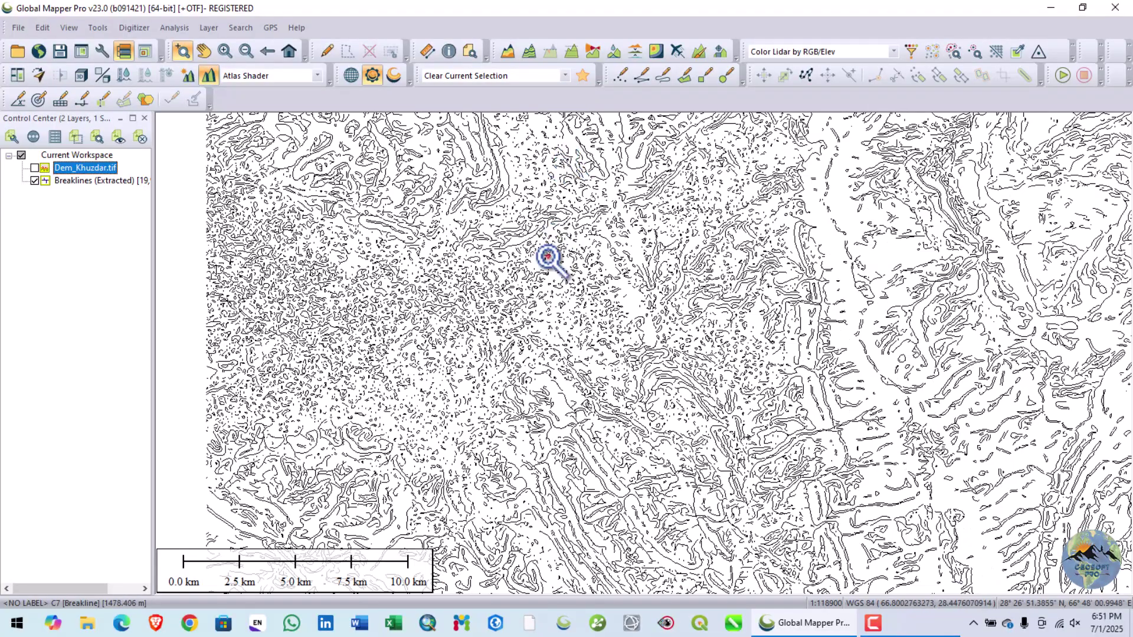
scroll(637, 327, "down", 1)
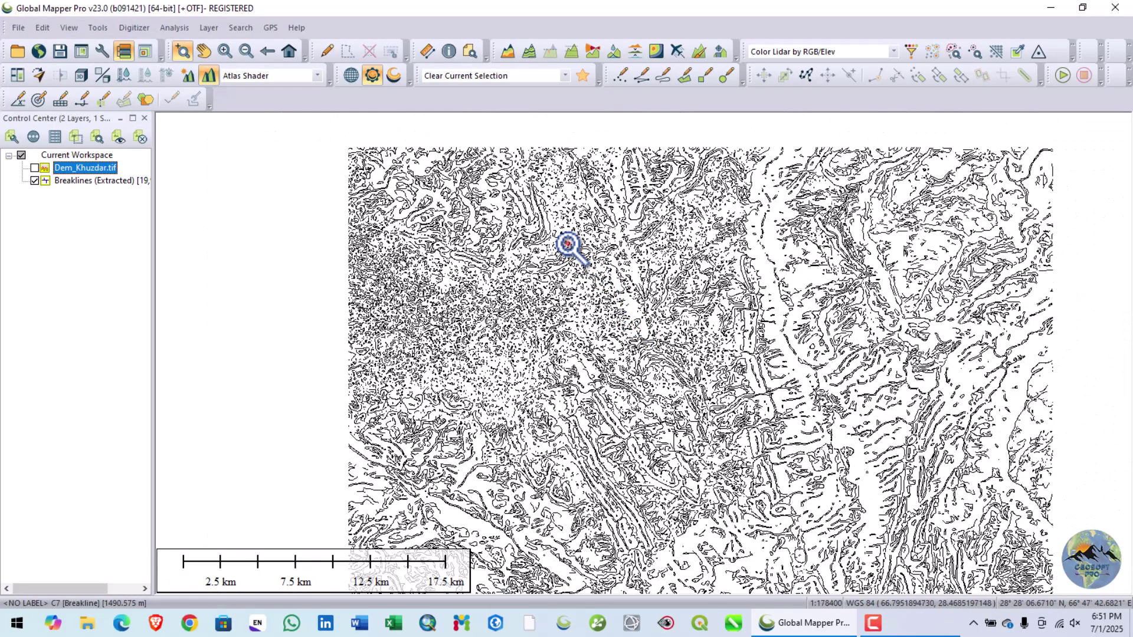
scroll(567, 243, "up", 1)
scroll(537, 247, "down", 2)
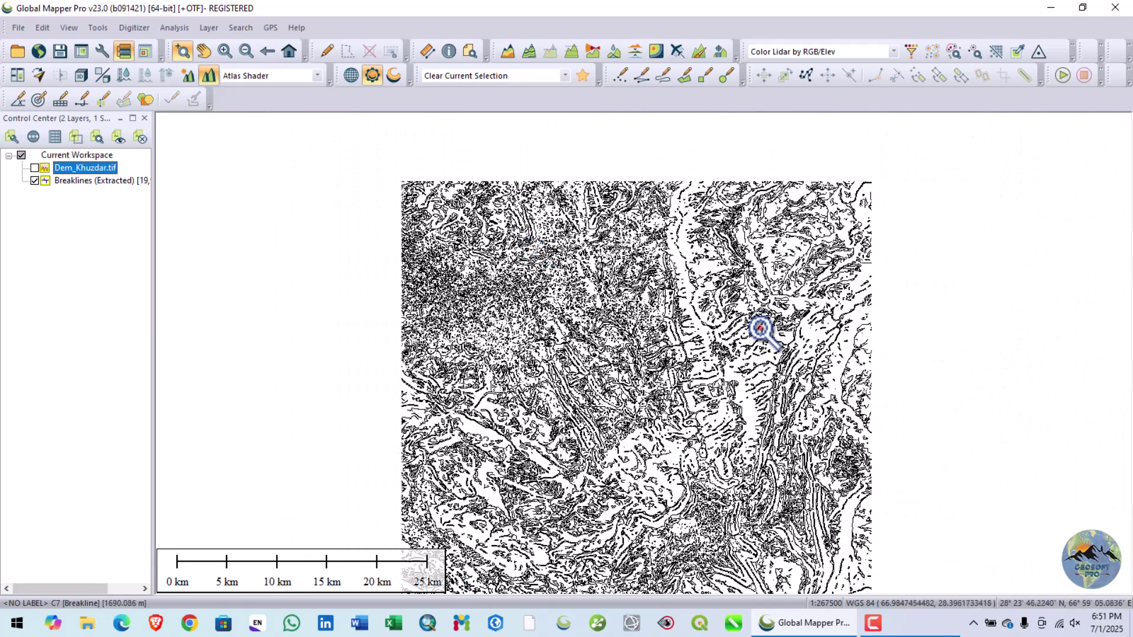
scroll(761, 328, "up", 1)
scroll(678, 294, "down", 1)
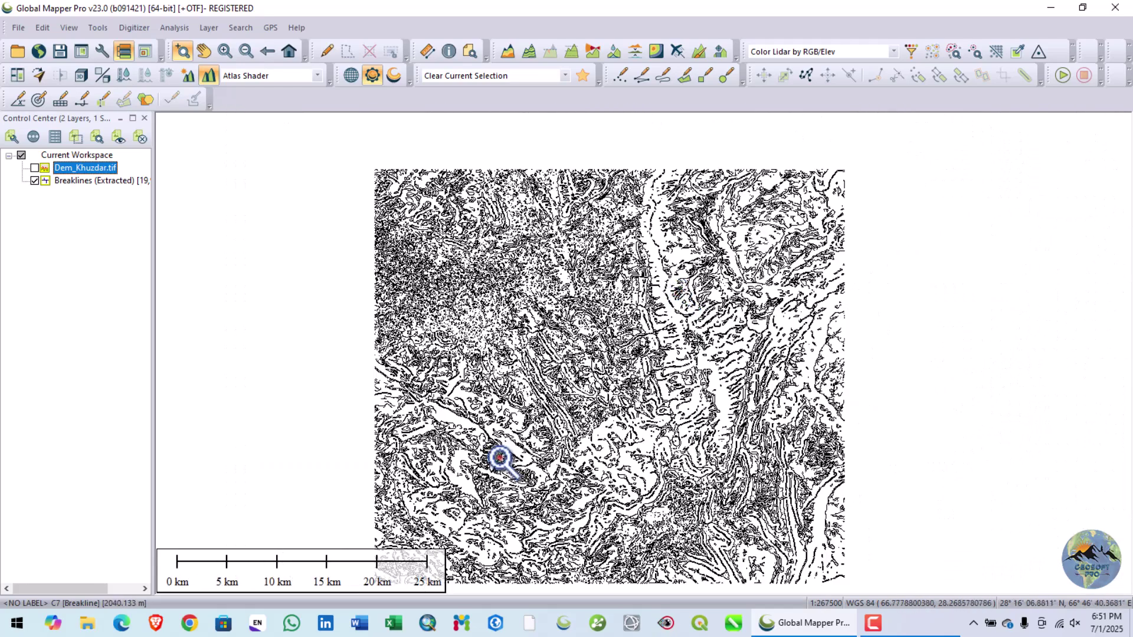
scroll(505, 445, "up", 1)
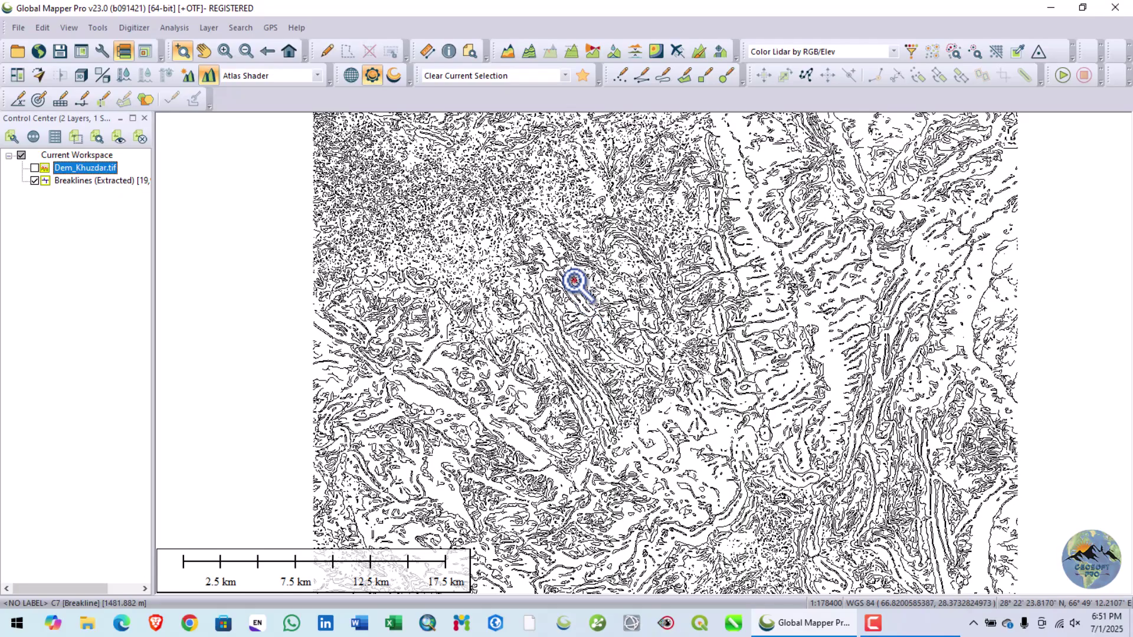
scroll(574, 282, "down", 1)
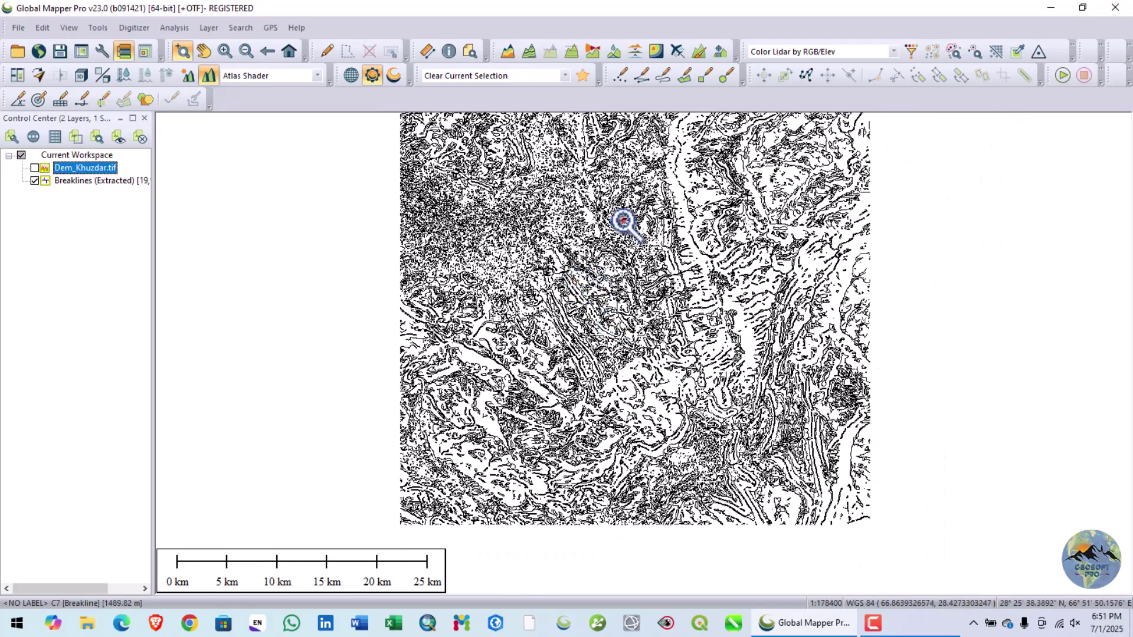
scroll(622, 223, "up", 1)
scroll(652, 251, "up", 2)
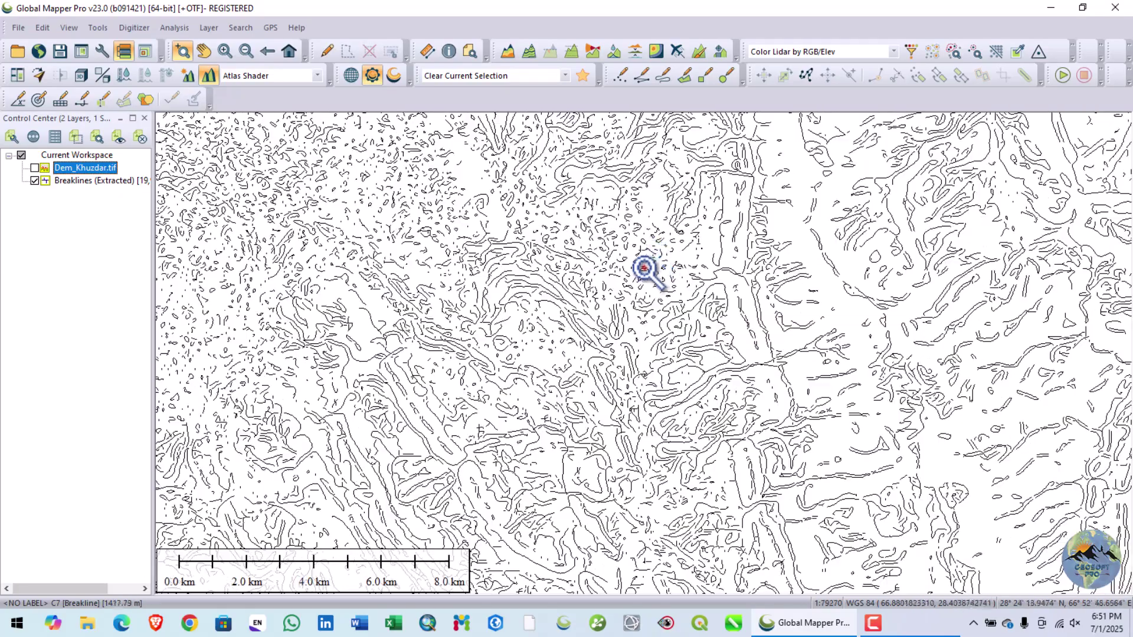
scroll(645, 268, "down", 1)
scroll(627, 297, "down", 1)
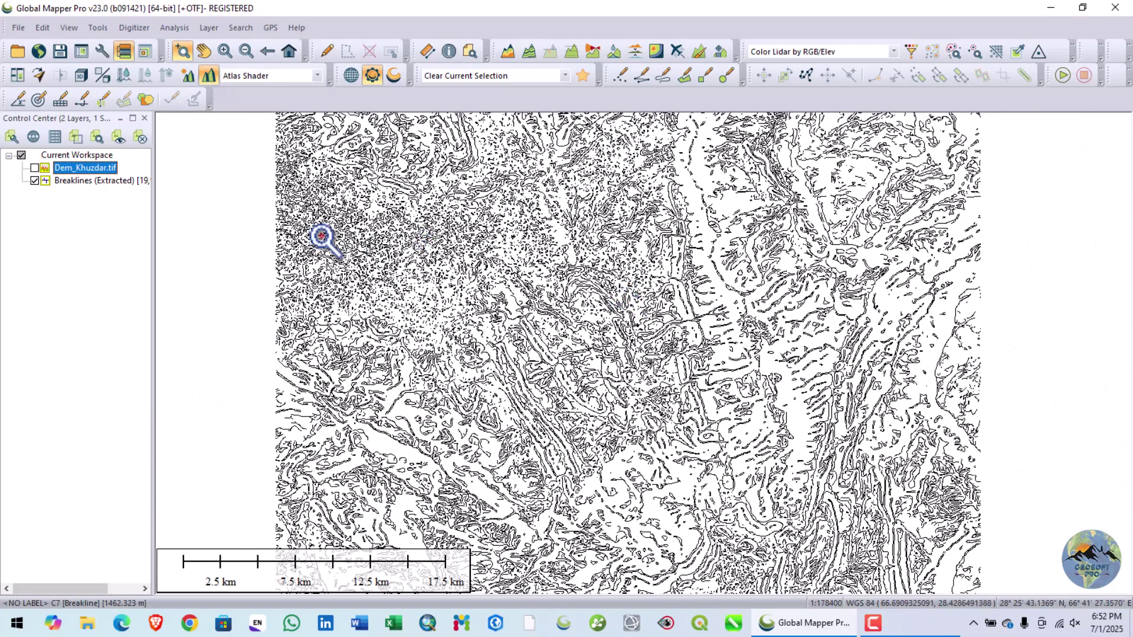
- Examine the dense short breaklines in the northwest of the extracted area and the long parallel ones southeast of them
scroll(321, 237, "up", 2)
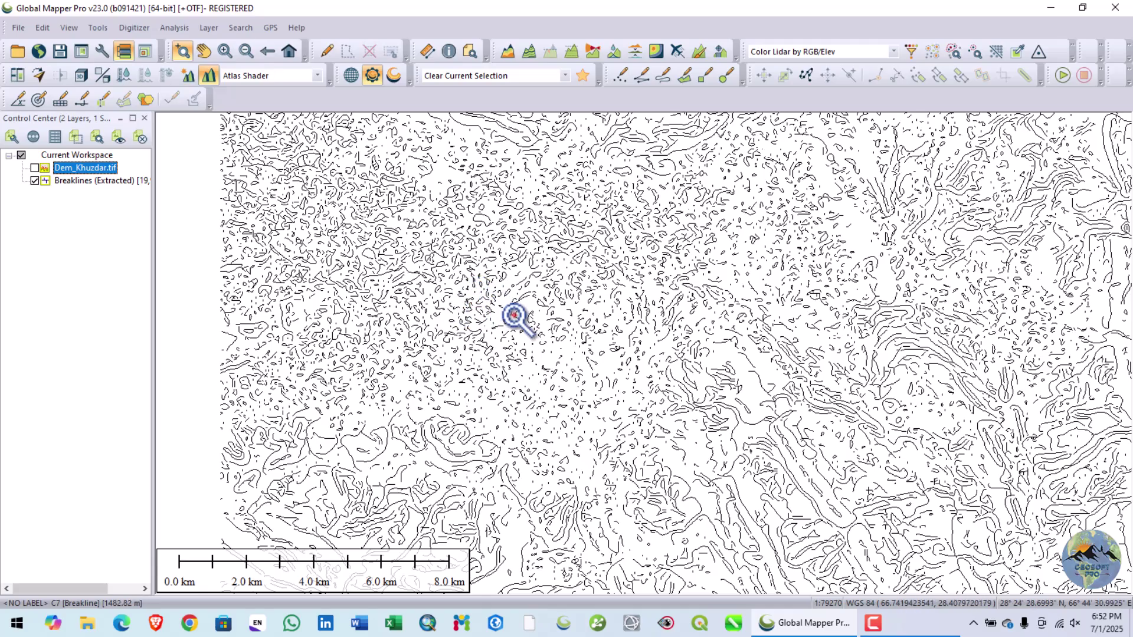
scroll(512, 318, "down", 1)
scroll(469, 281, "up", 1)
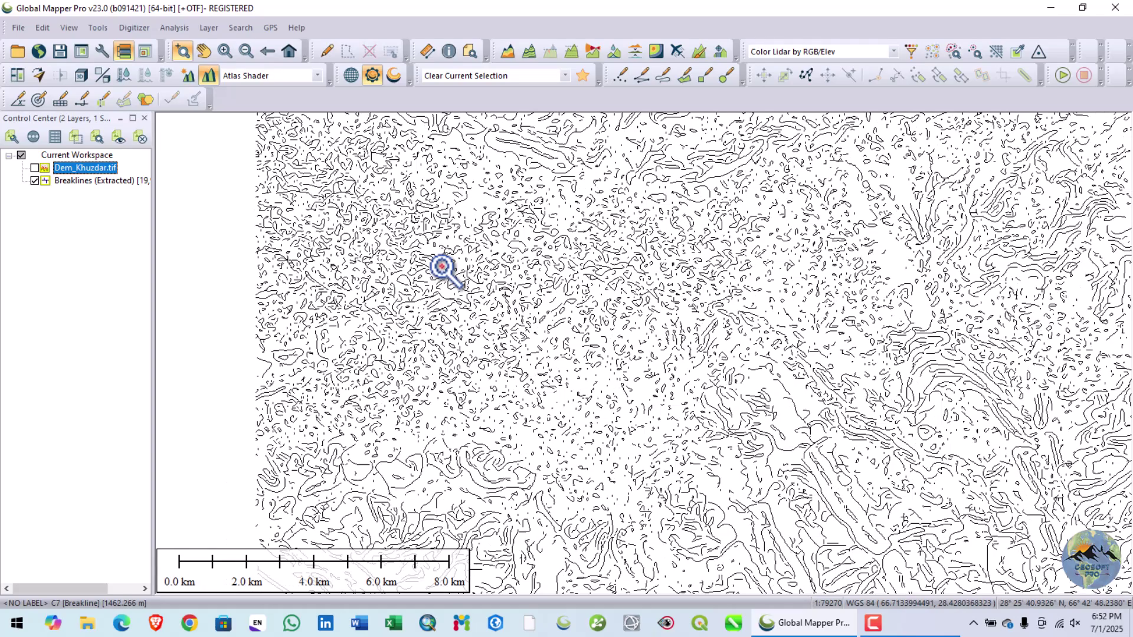
scroll(504, 337, "down", 1)
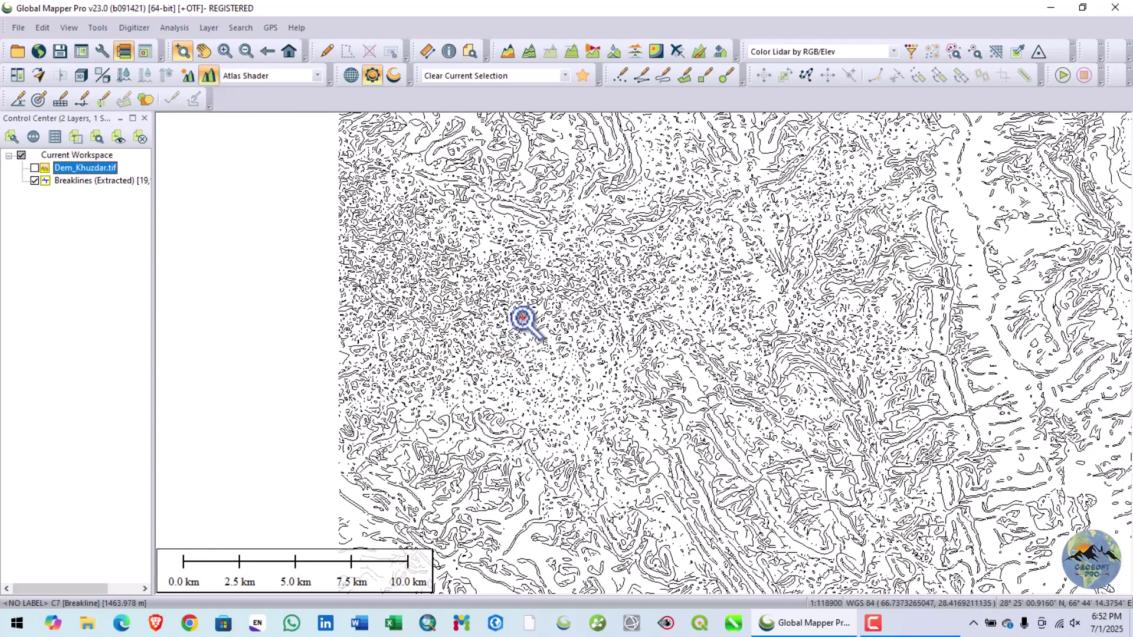
scroll(509, 305, "down", 1)
scroll(642, 479, "up", 2)
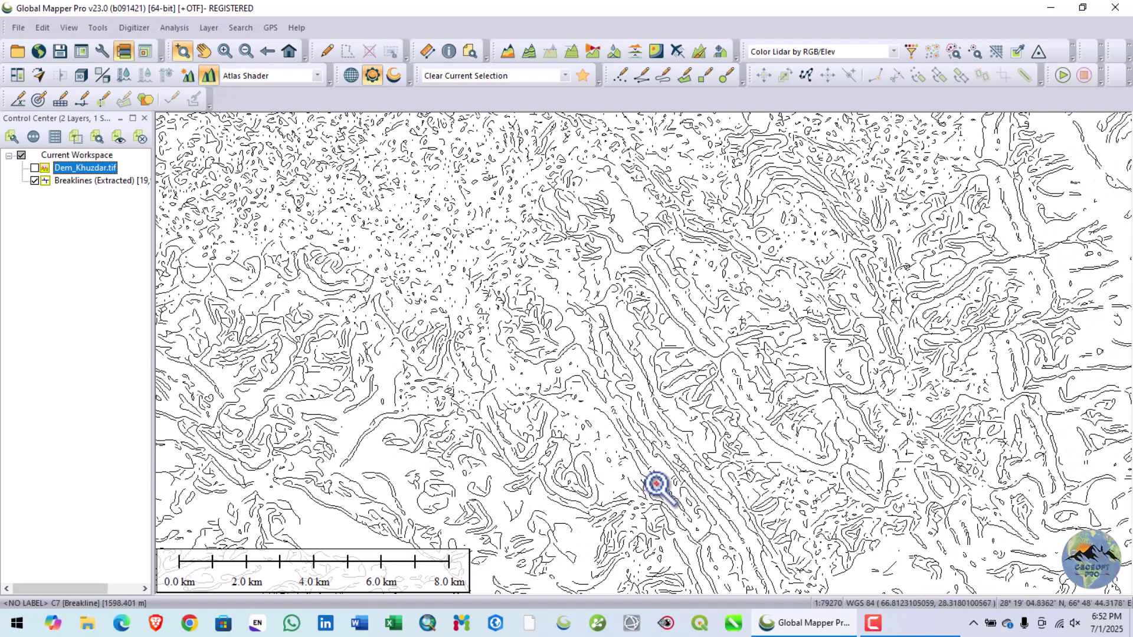
scroll(615, 340, "down", 1)
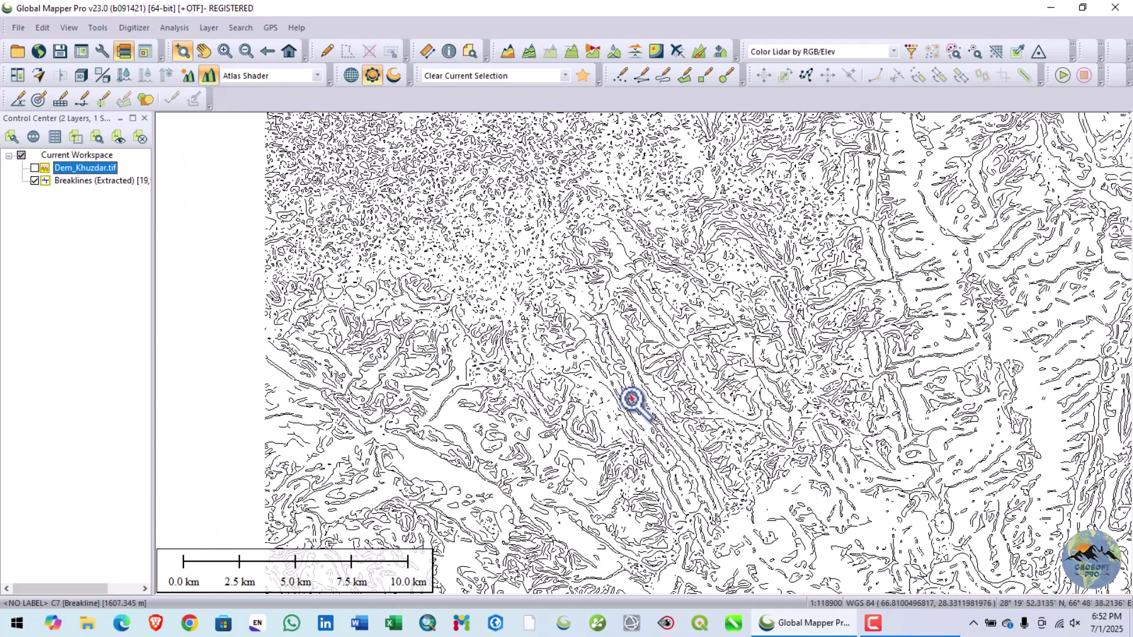
scroll(513, 341, "down", 1)
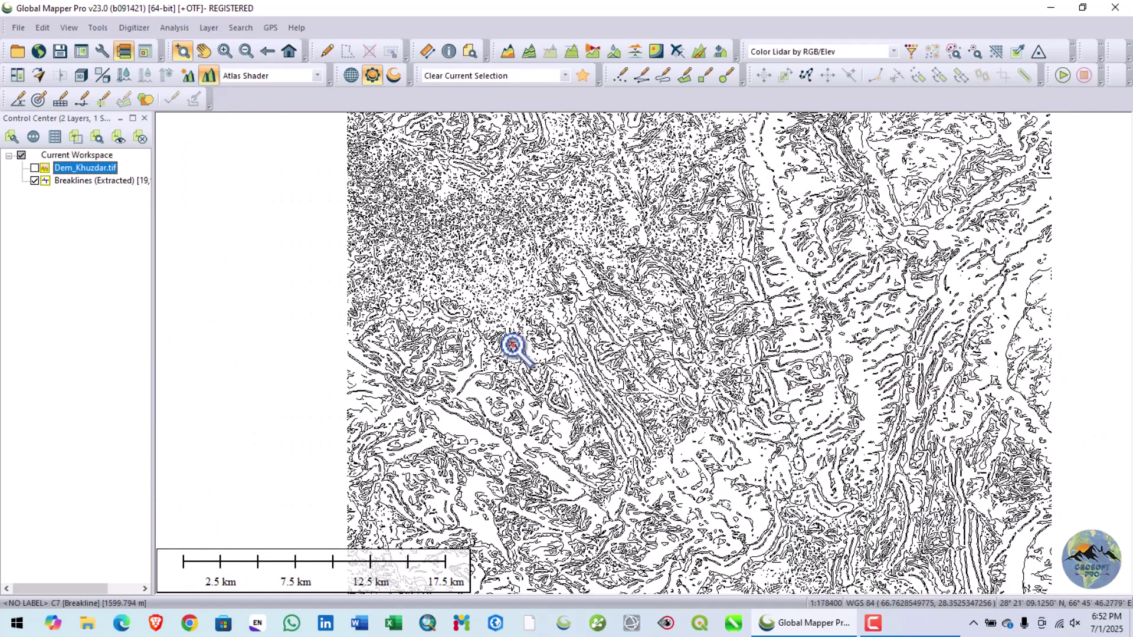
scroll(798, 318, "up", 1)
scroll(798, 319, "down", 1)
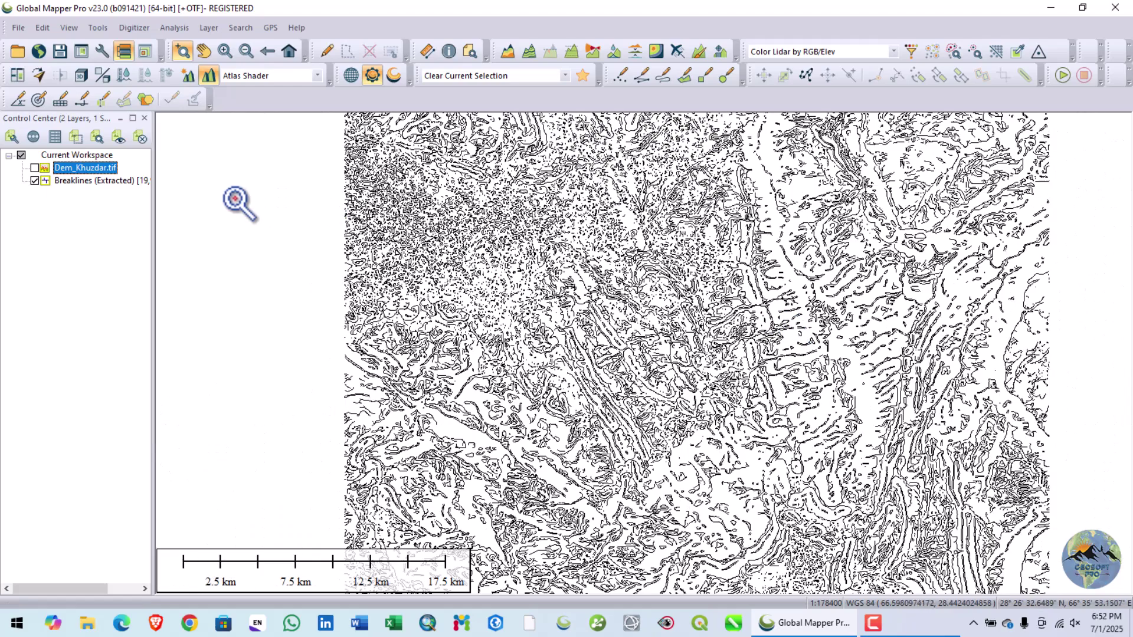
left_click(719, 53)
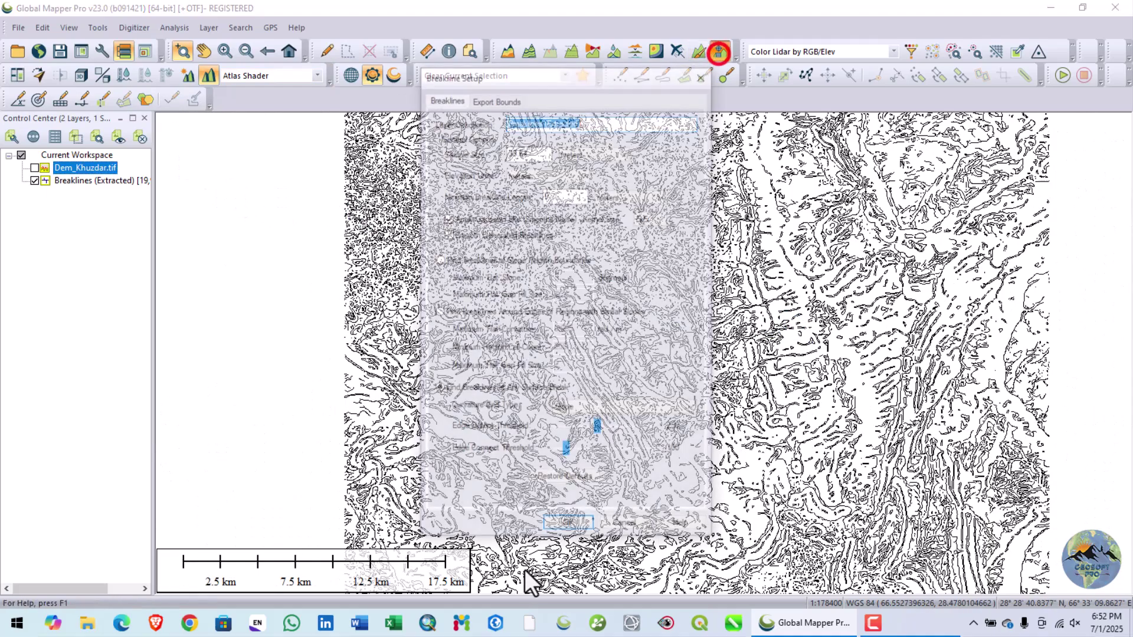
left_click(451, 260)
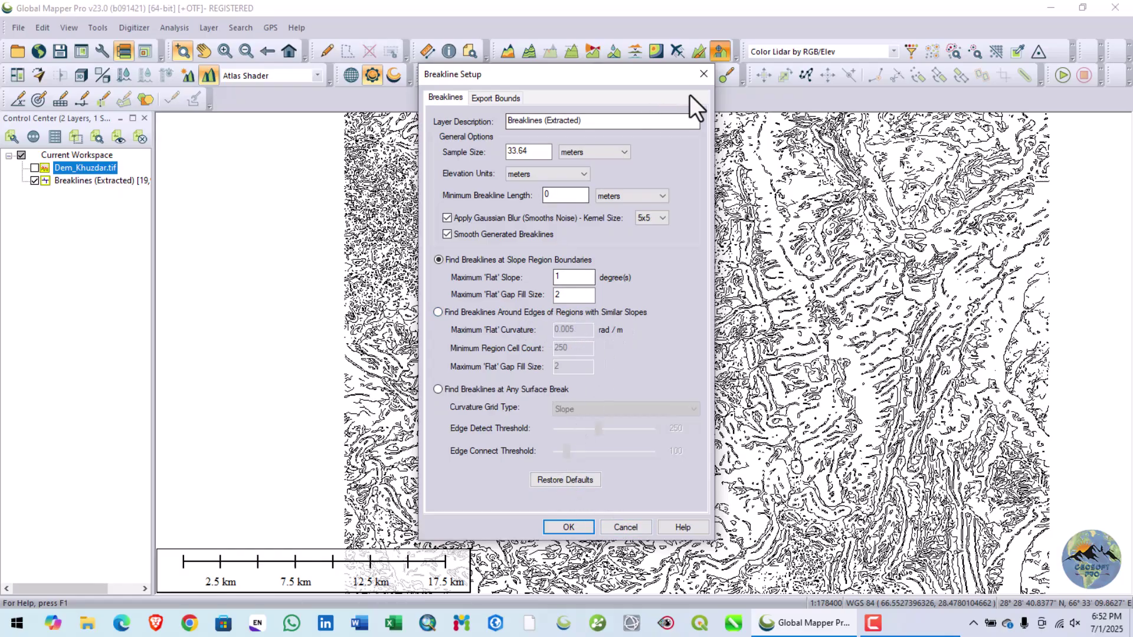
left_click(700, 75)
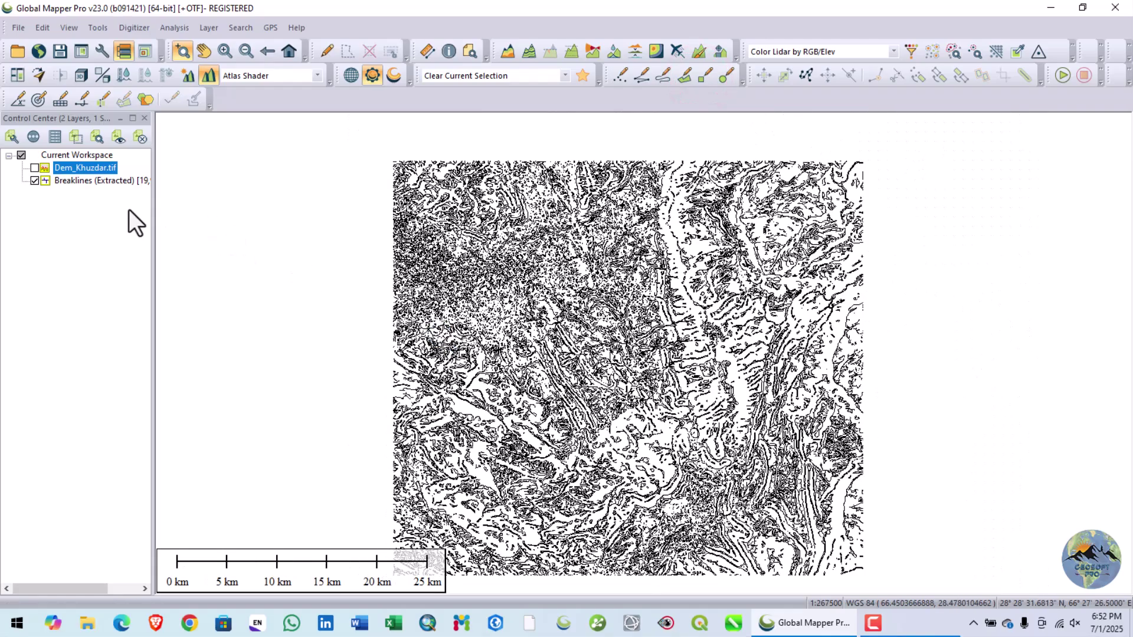
- Unload the Breaklines (Extracted) layer without saving a workspace, and show the Dem_Khuzdar.tif layer again
right_click(60, 179)
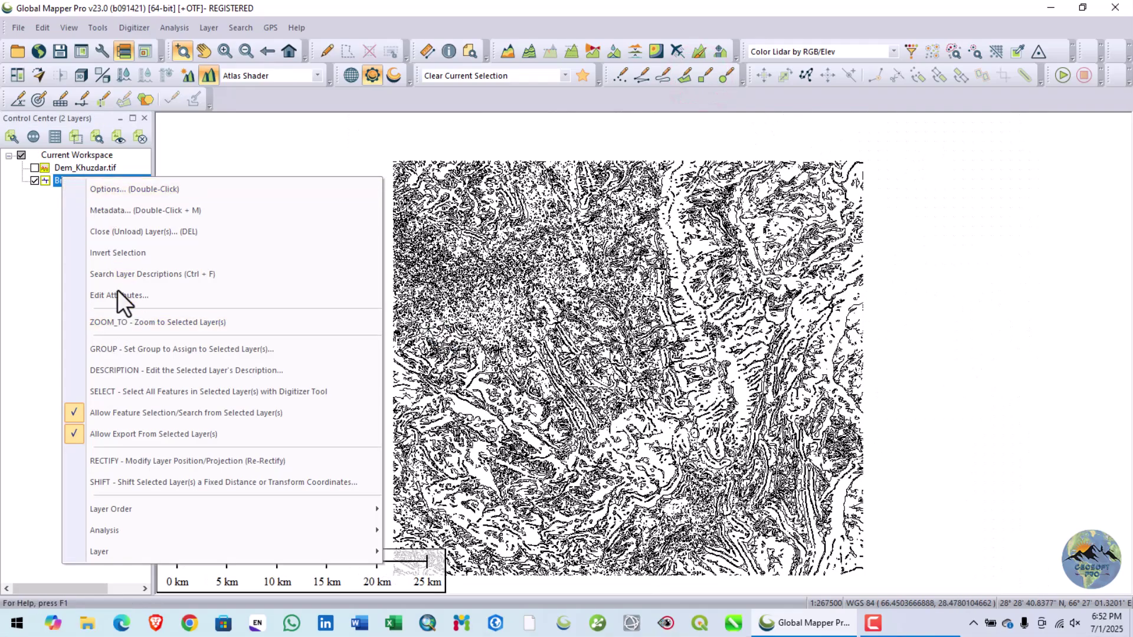
left_click(122, 230)
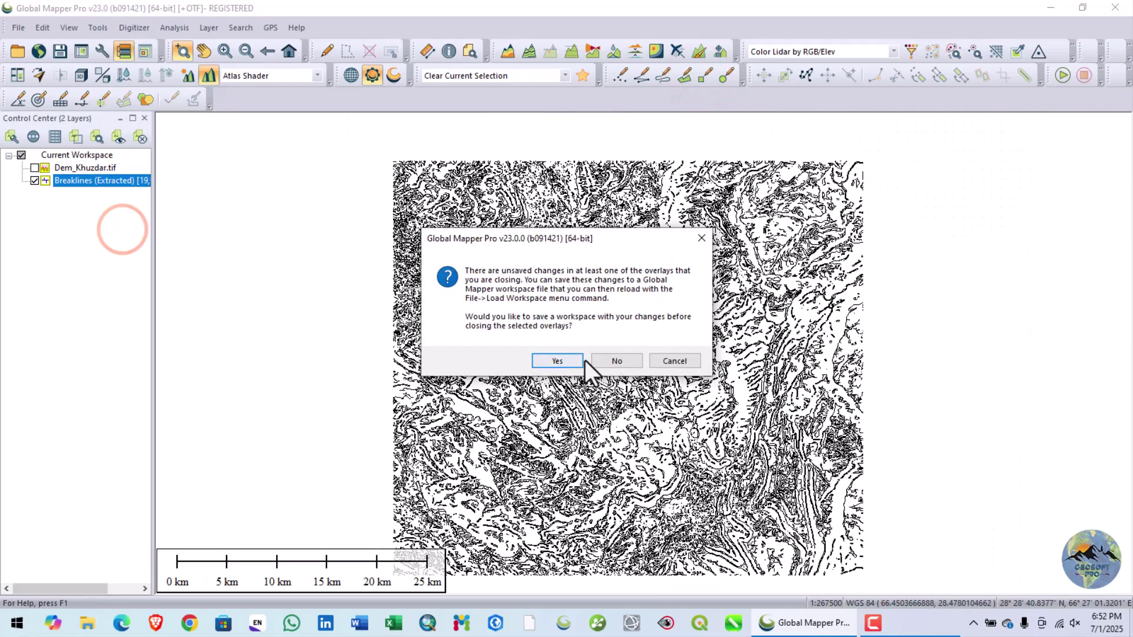
left_click(614, 360)
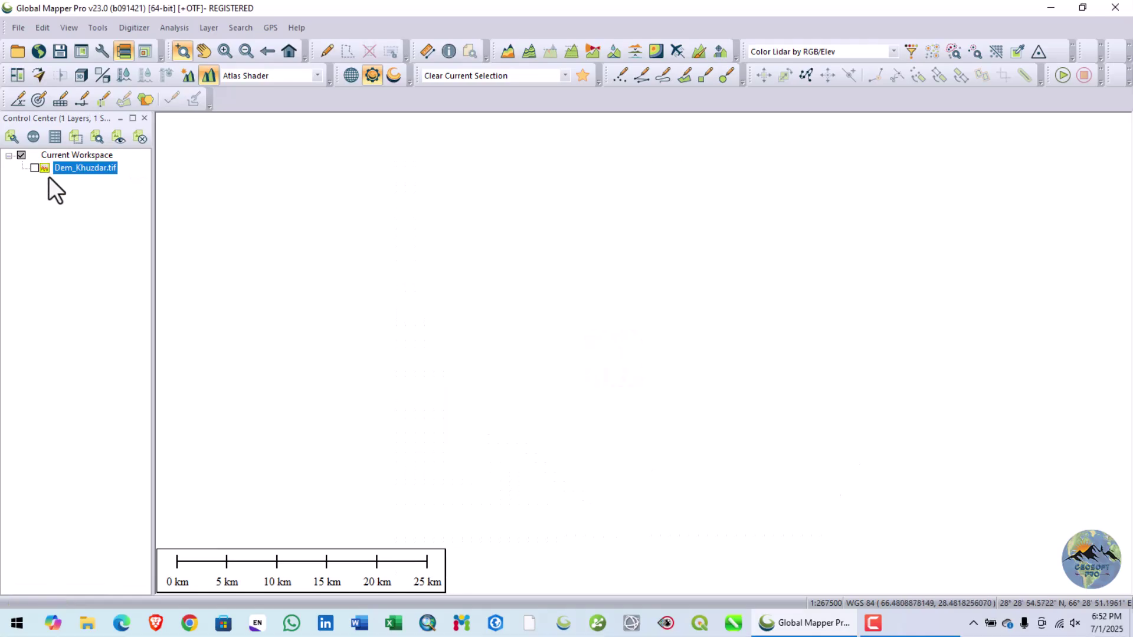
left_click(34, 168)
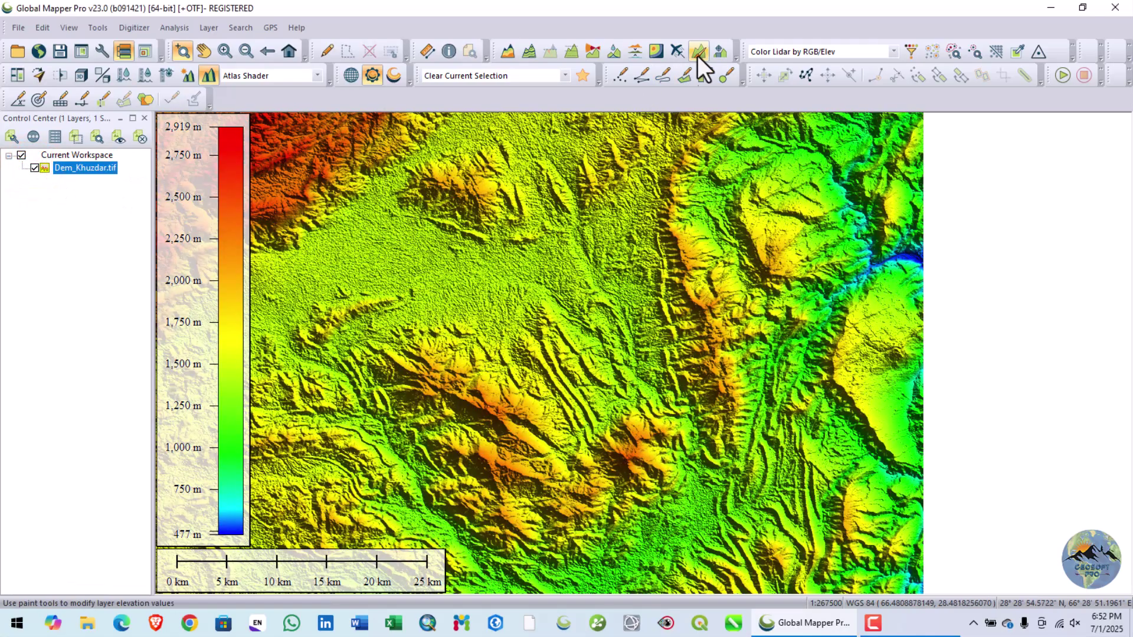
- Open Breakline Setup for Dem_Khuzdar.tif and choose to find breaklines around edges of regions with similar slopes
left_click(719, 52)
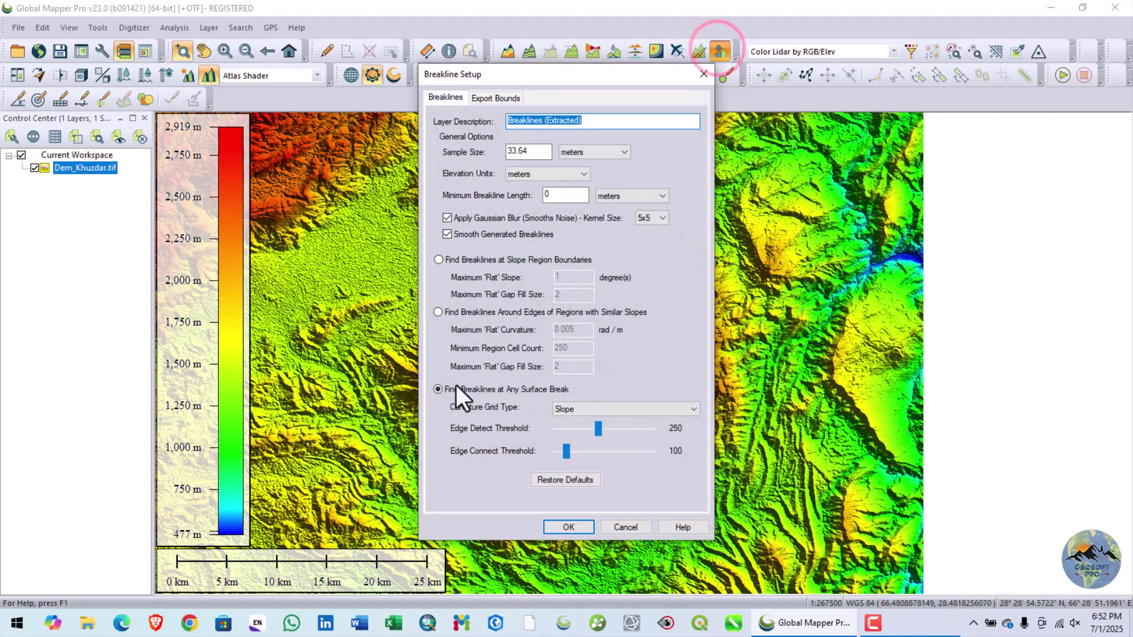
left_click(483, 314)
left_click_drag(554, 72, 143, 21)
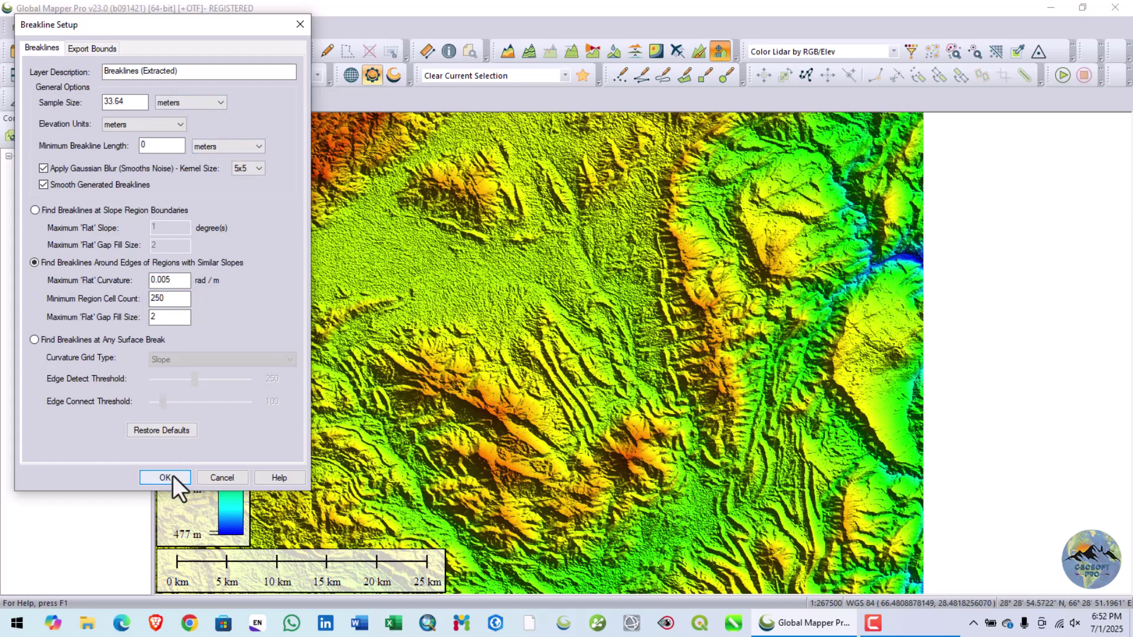
- Draw a box on the DEM as the export bounds and extract the similar-slope region breaklines inside it
left_click(111, 50)
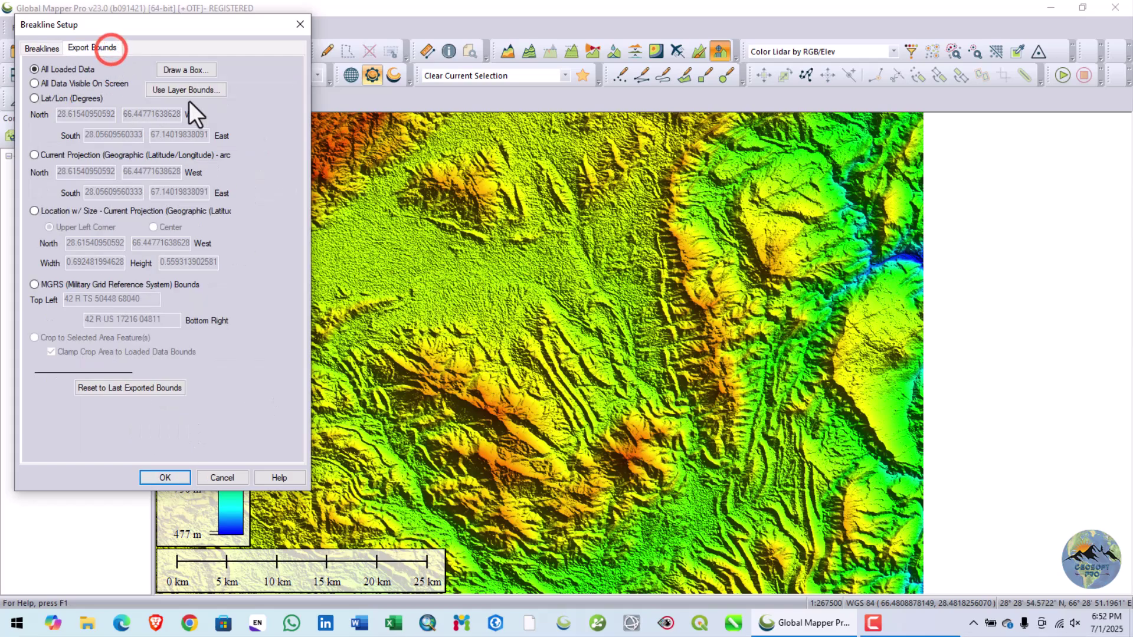
left_click(185, 71)
left_click_drag(112, 181, 336, 348)
left_click(207, 395)
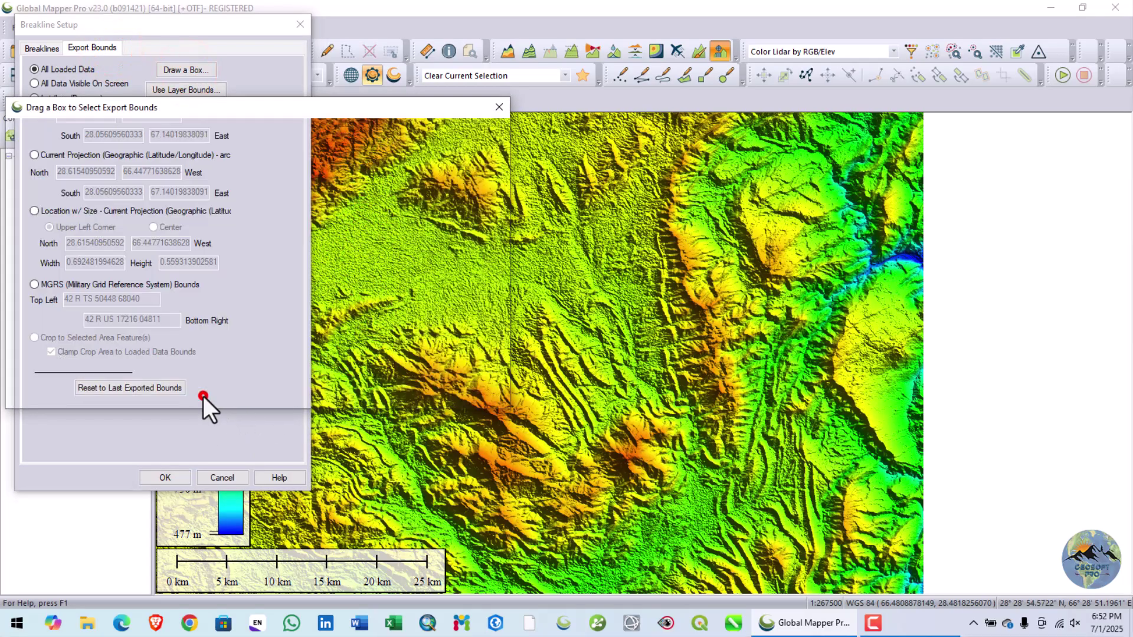
left_click(164, 476)
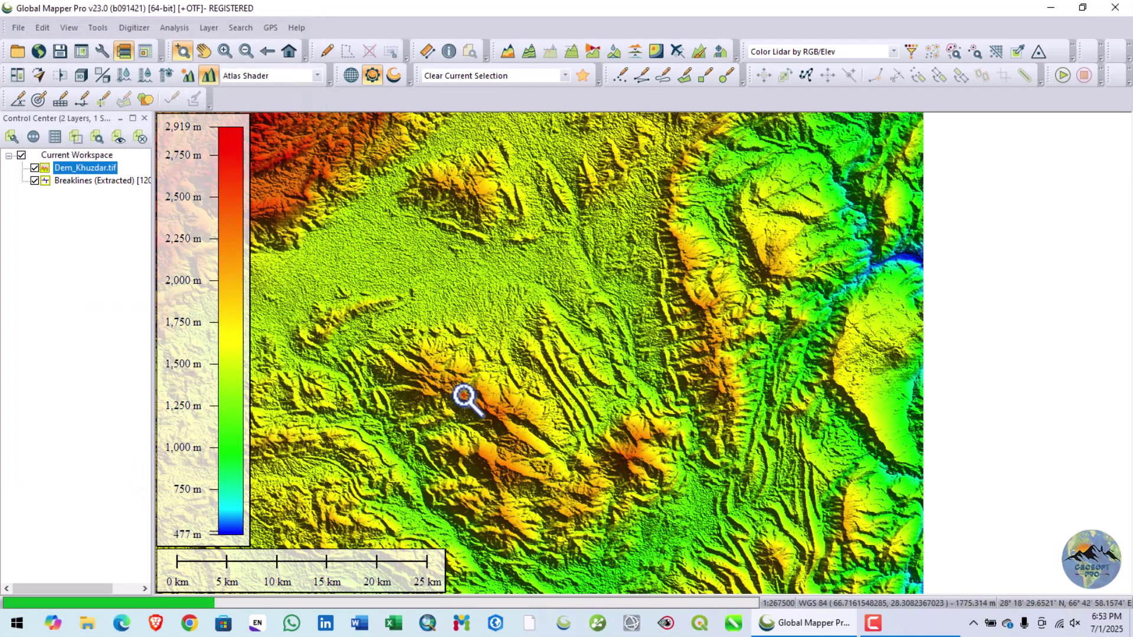
scroll(738, 294, "down", 1)
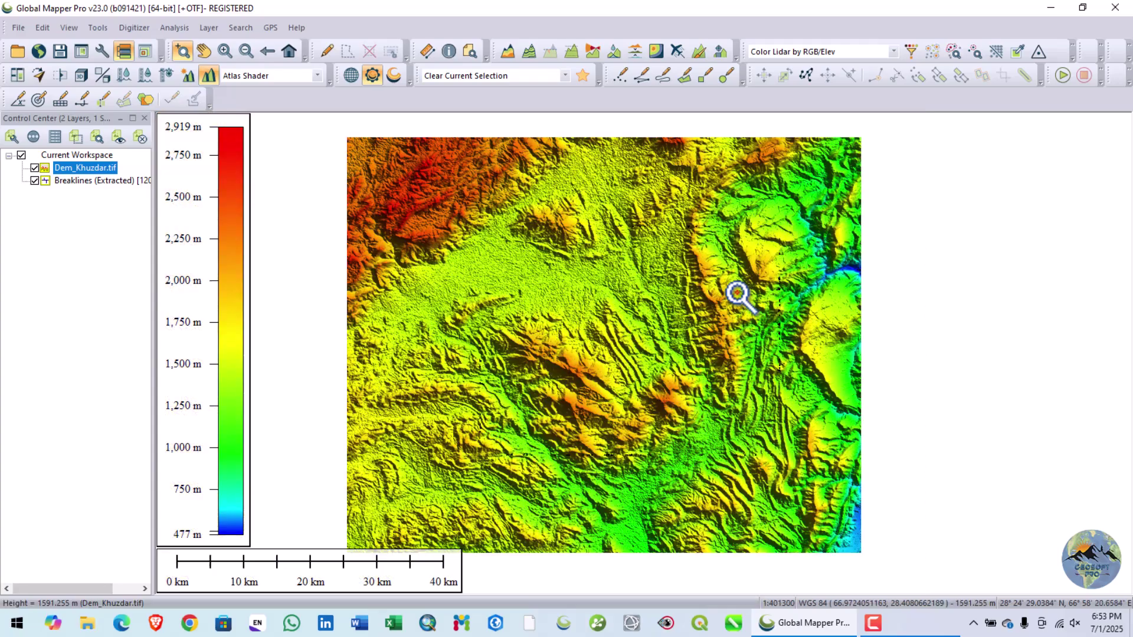
- Hide the Dem_Khuzdar.tif layer and examine the similar-slope region breaklines along the edges of the extraction box
scroll(620, 392, "down", 1)
scroll(672, 373, "up", 1)
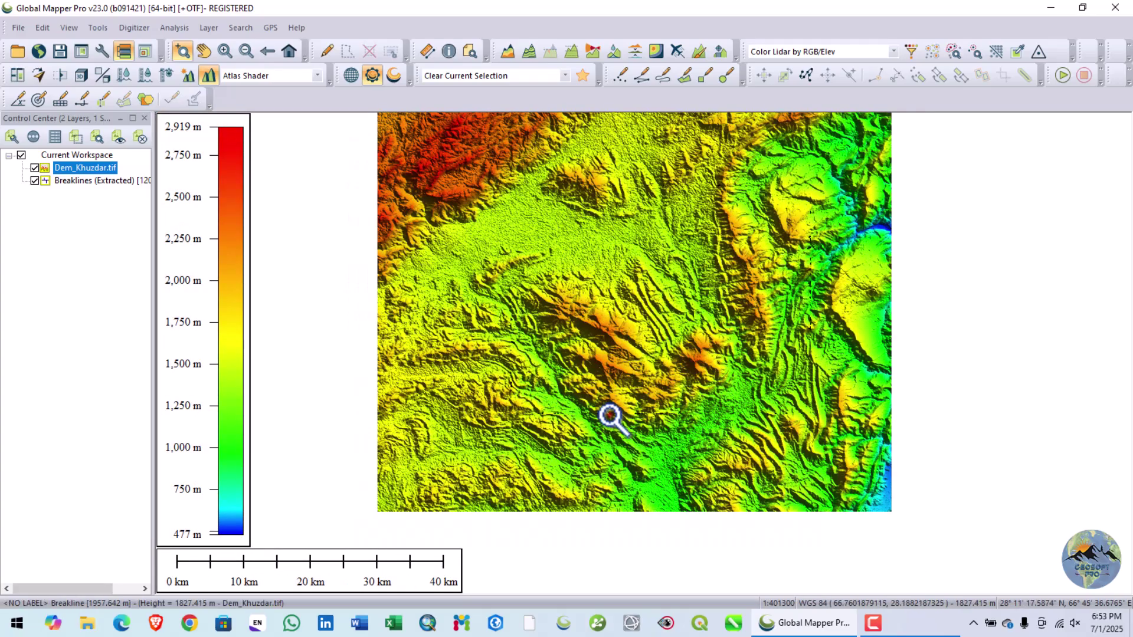
scroll(609, 412, "down", 1)
scroll(649, 372, "up", 1)
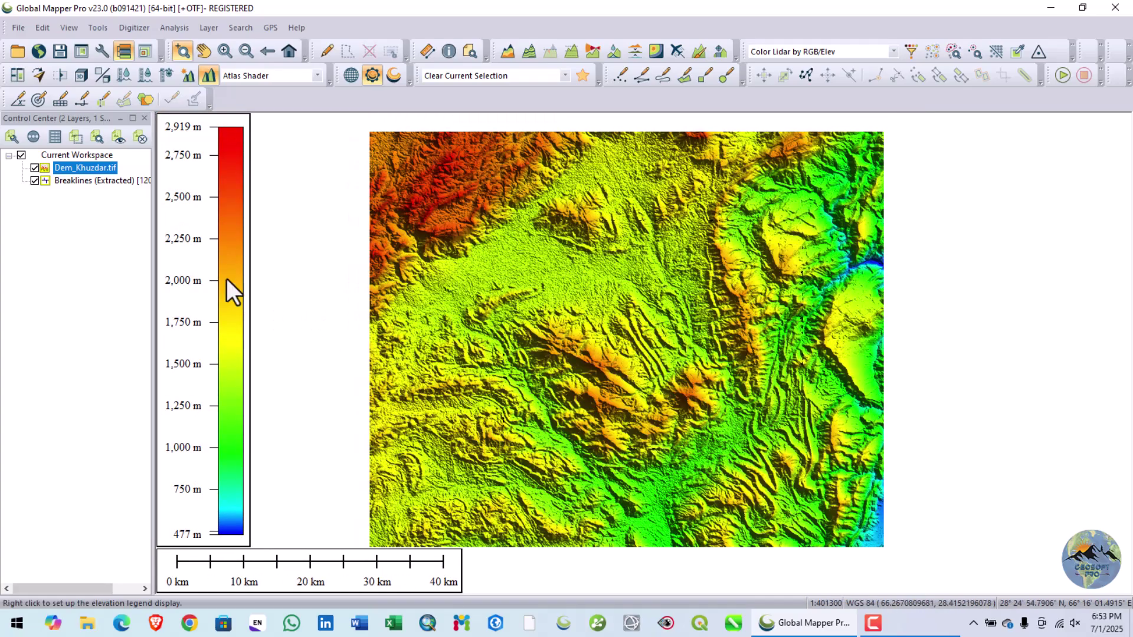
left_click(34, 168)
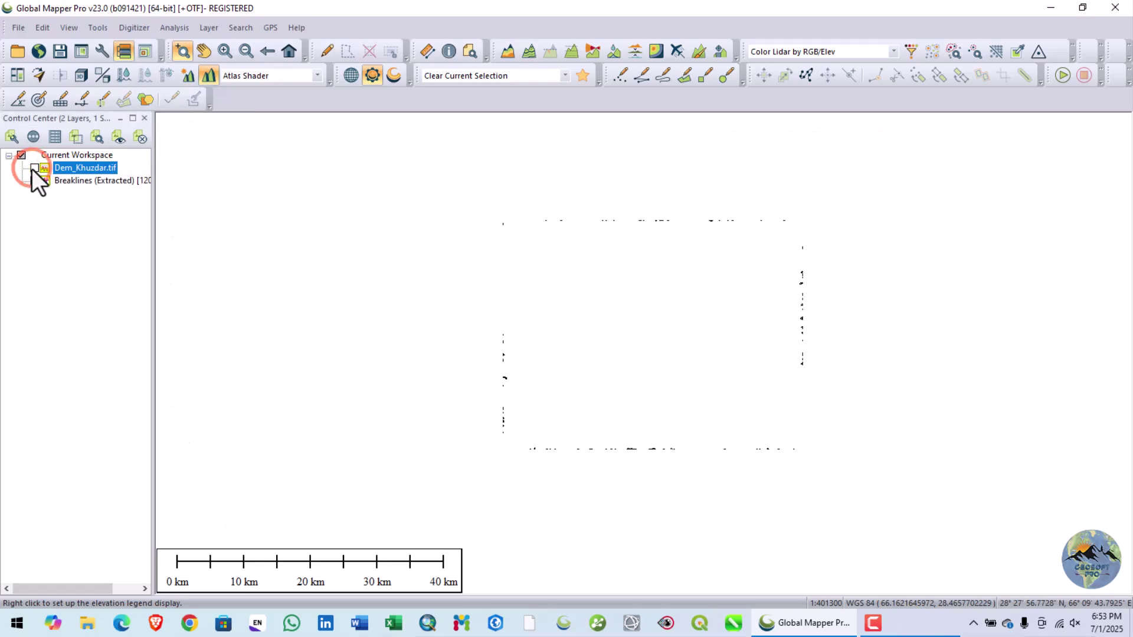
scroll(683, 364, "up", 1)
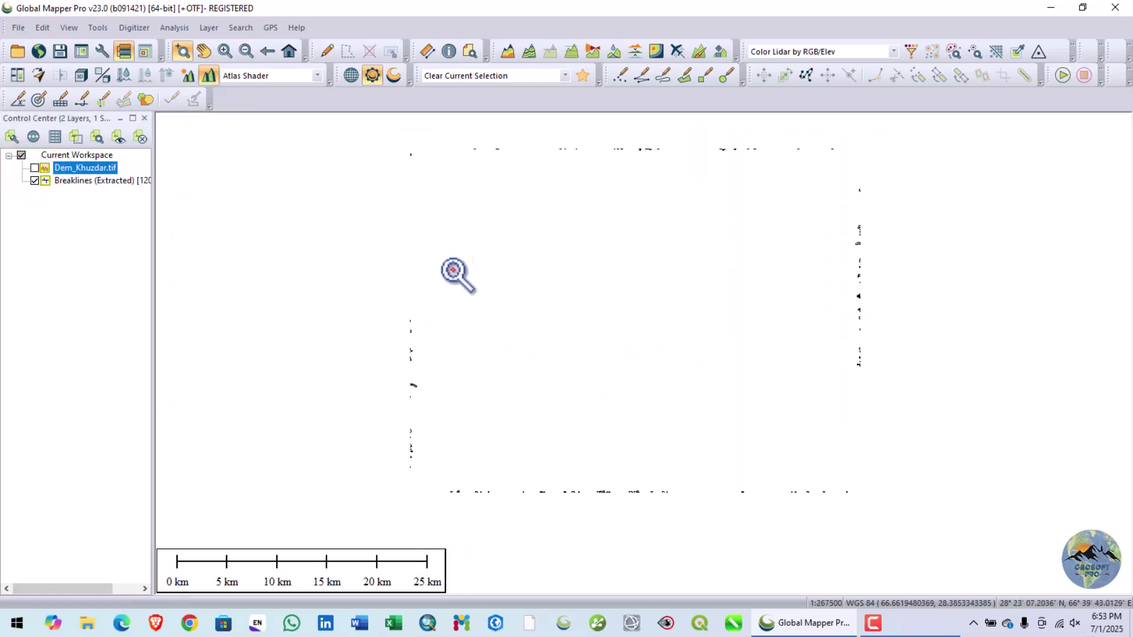
scroll(620, 502, "up", 3)
scroll(611, 498, "down", 6)
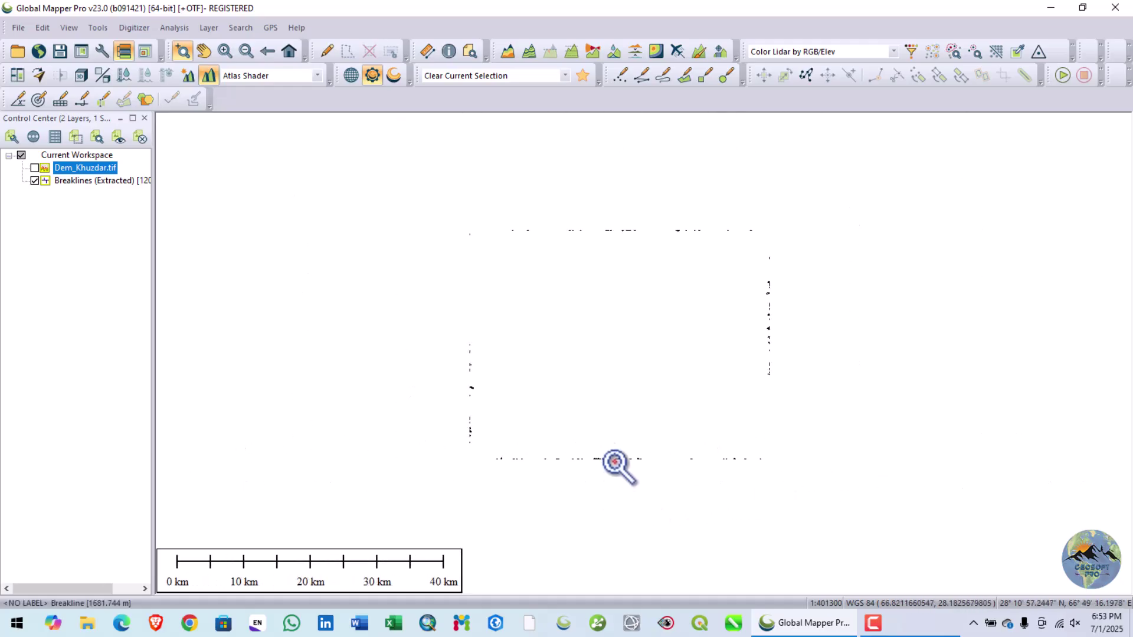
- Hide the Breaklines (Extracted) layer and show the Dem_Khuzdar.tif layer again
right_click(82, 184)
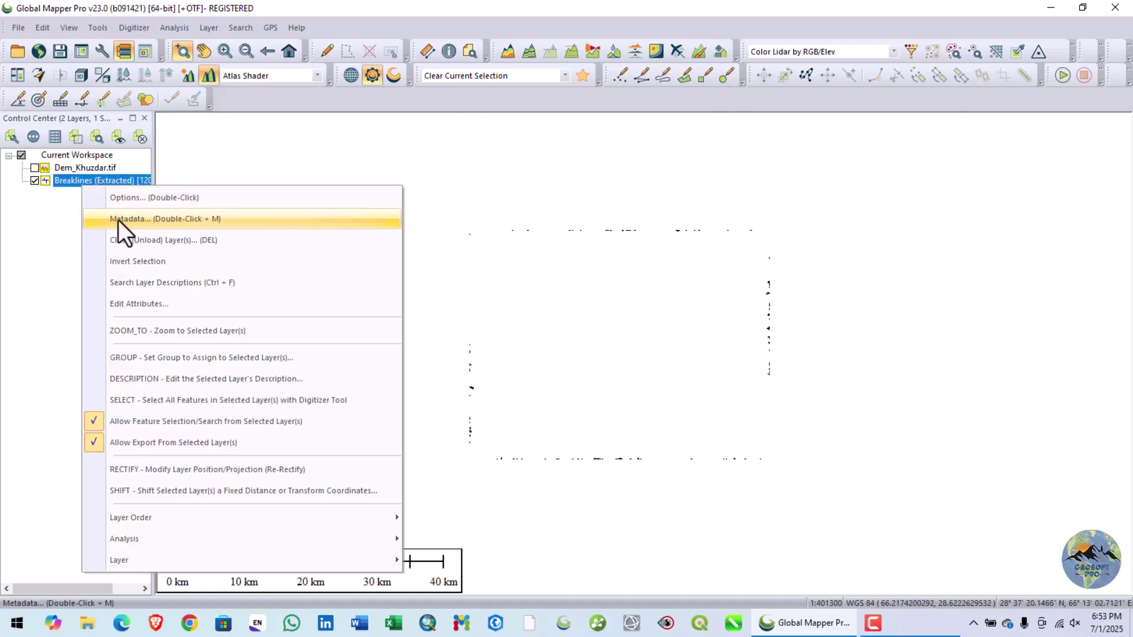
left_click(34, 181)
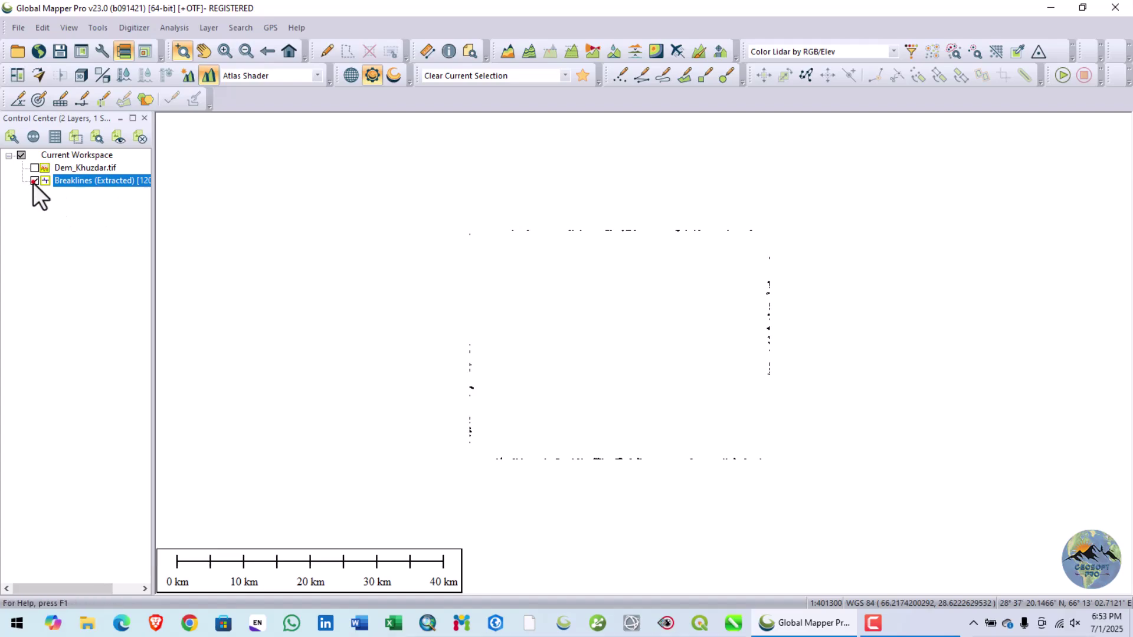
left_click(36, 169)
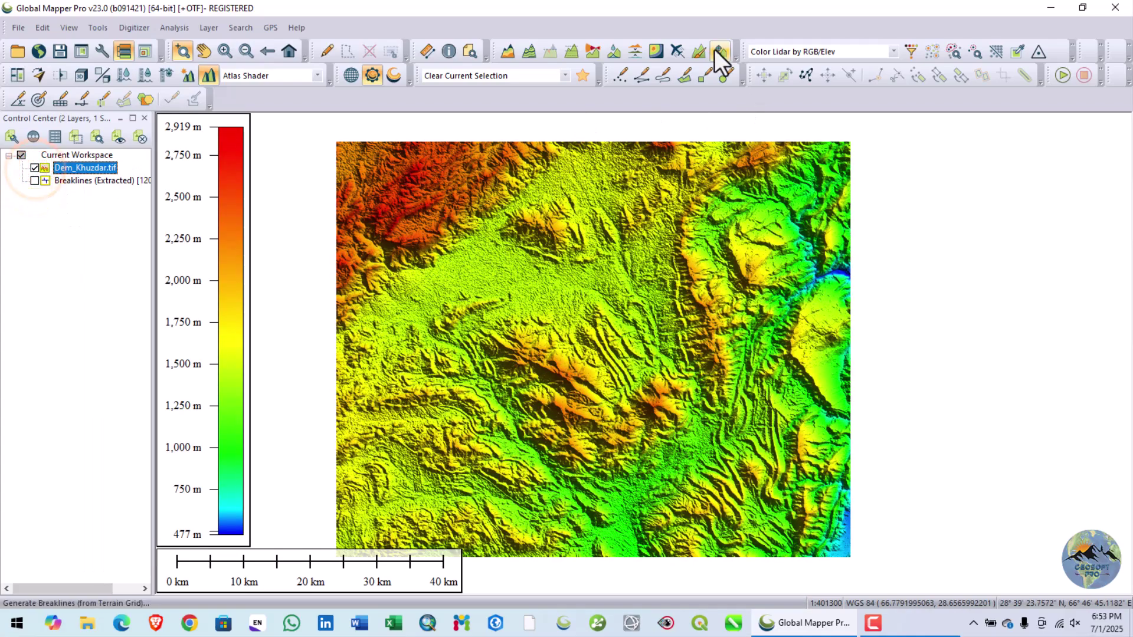
- Extract breaklines at slope region boundaries from Dem_Khuzdar.tif, inside an export-bounds box drawn over the DEM's central and southeastern part
left_click(714, 53)
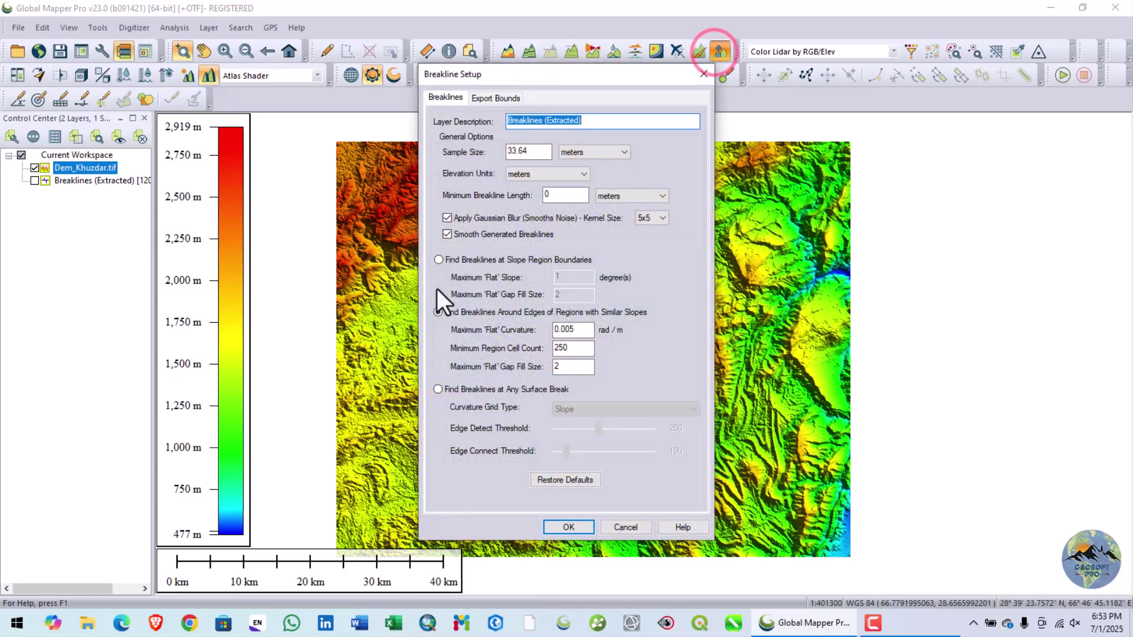
left_click(446, 259)
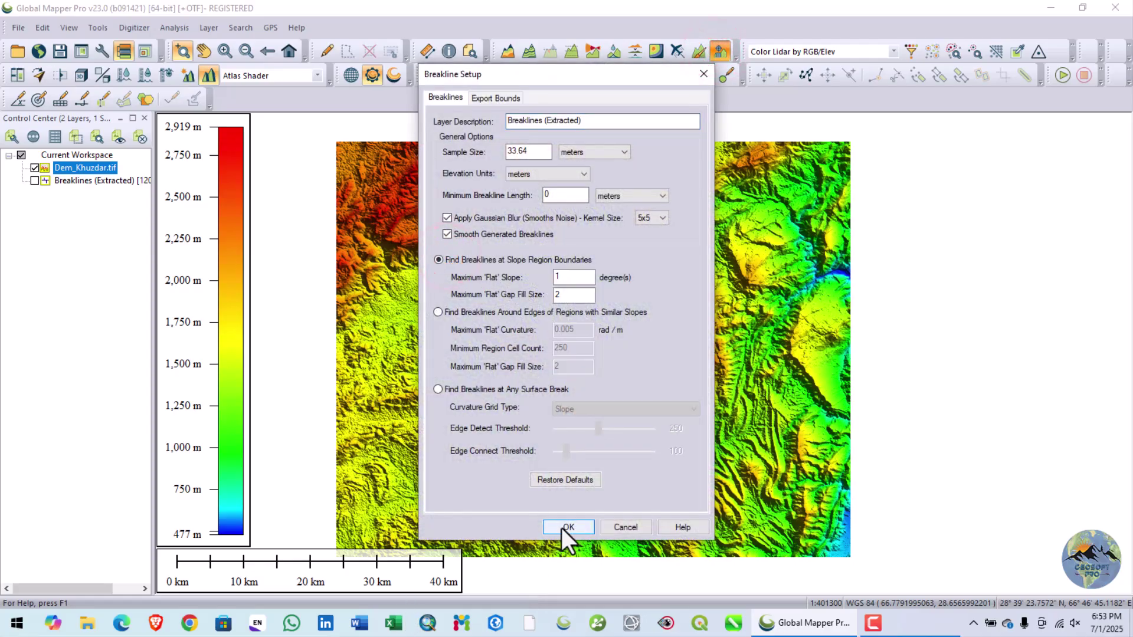
left_click(496, 98)
left_click(564, 121)
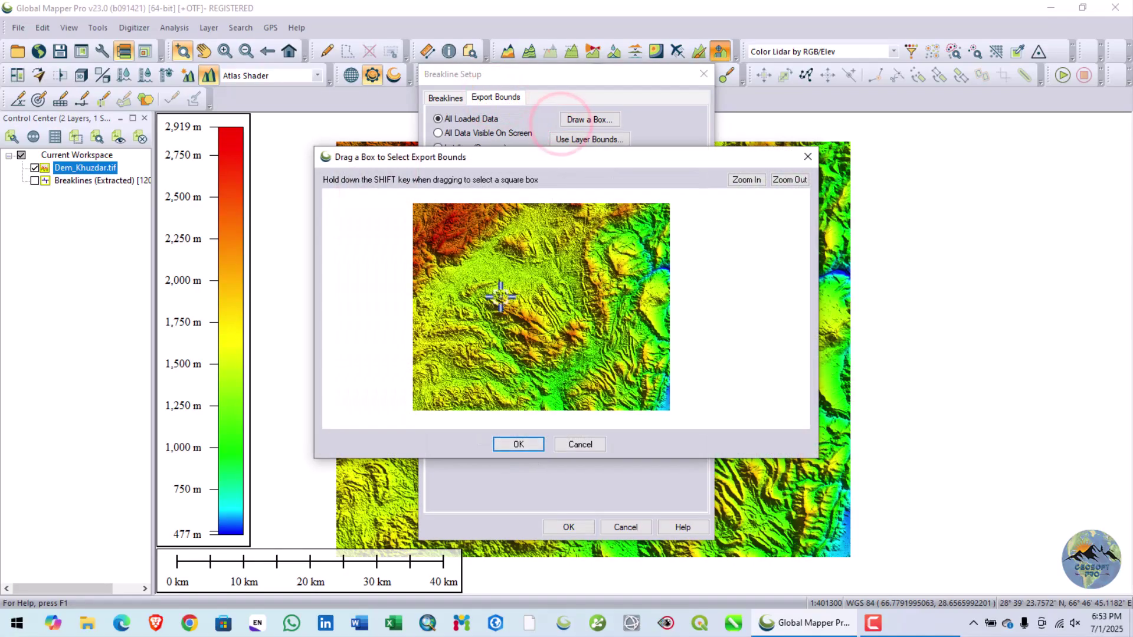
left_click_drag(485, 250, 649, 398)
left_click(519, 443)
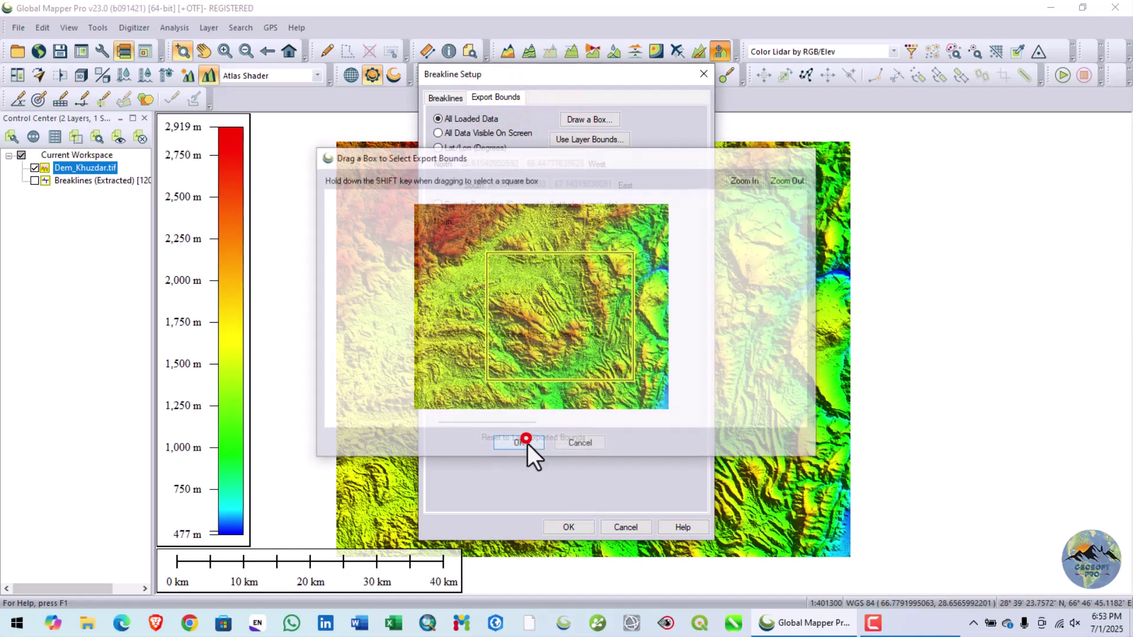
left_click(568, 527)
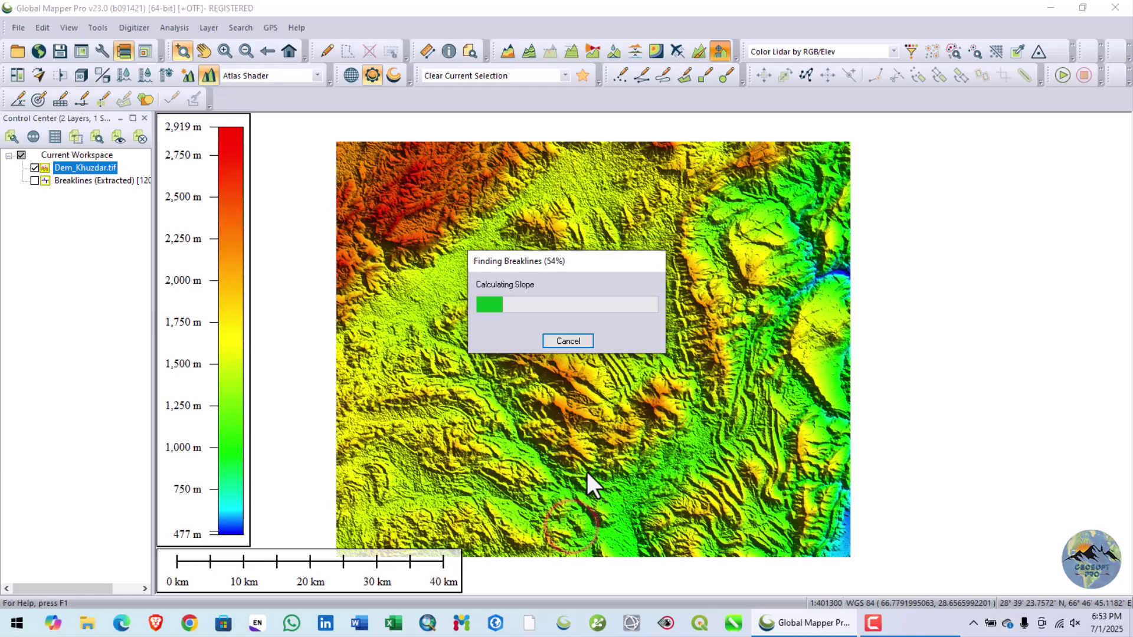
- Hide the Dem_Khuzdar.tif layer and inspect the dense slope region boundary breaklines in the northwest of the new extraction
left_click(35, 168)
left_click(533, 301)
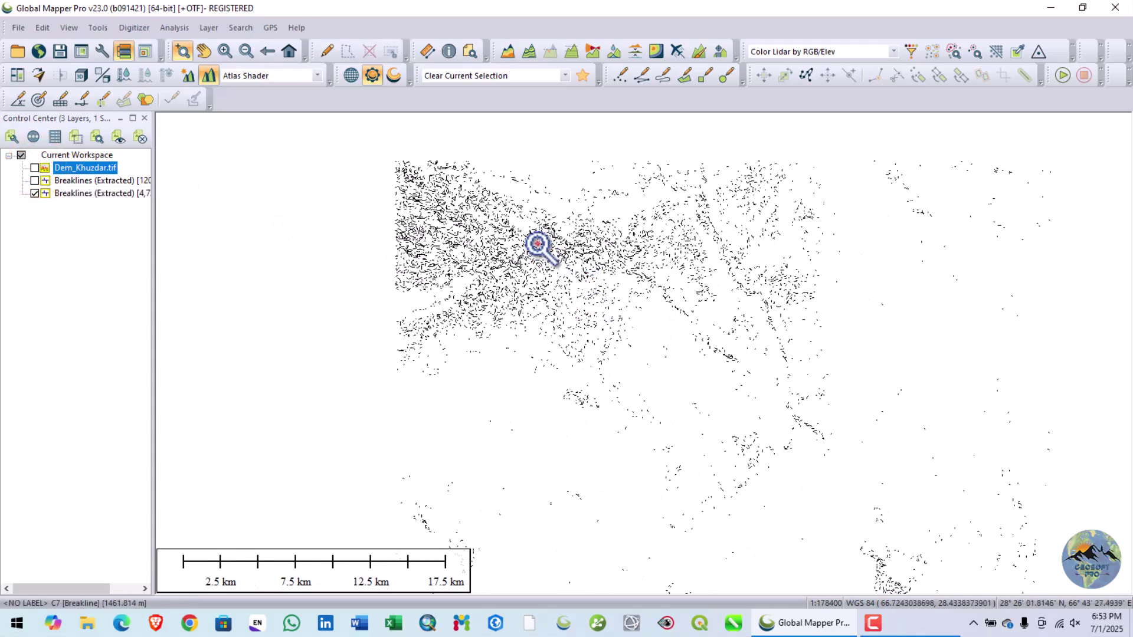
scroll(534, 243, "up", 1)
scroll(607, 292, "down", 1)
scroll(536, 241, "down", 1)
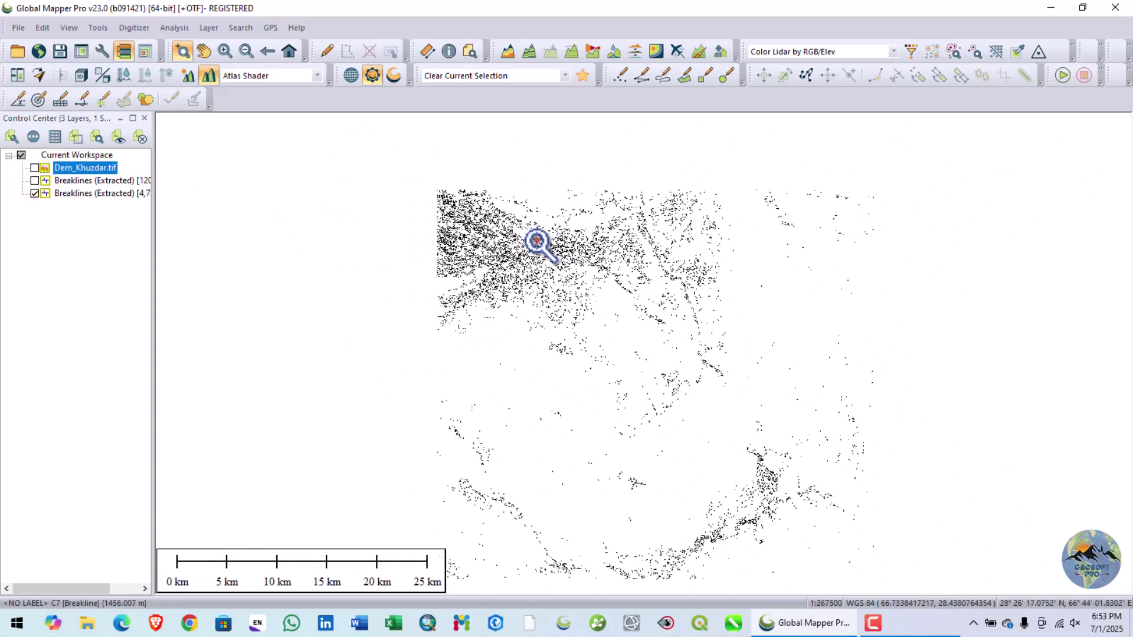
scroll(576, 318, "down", 1)
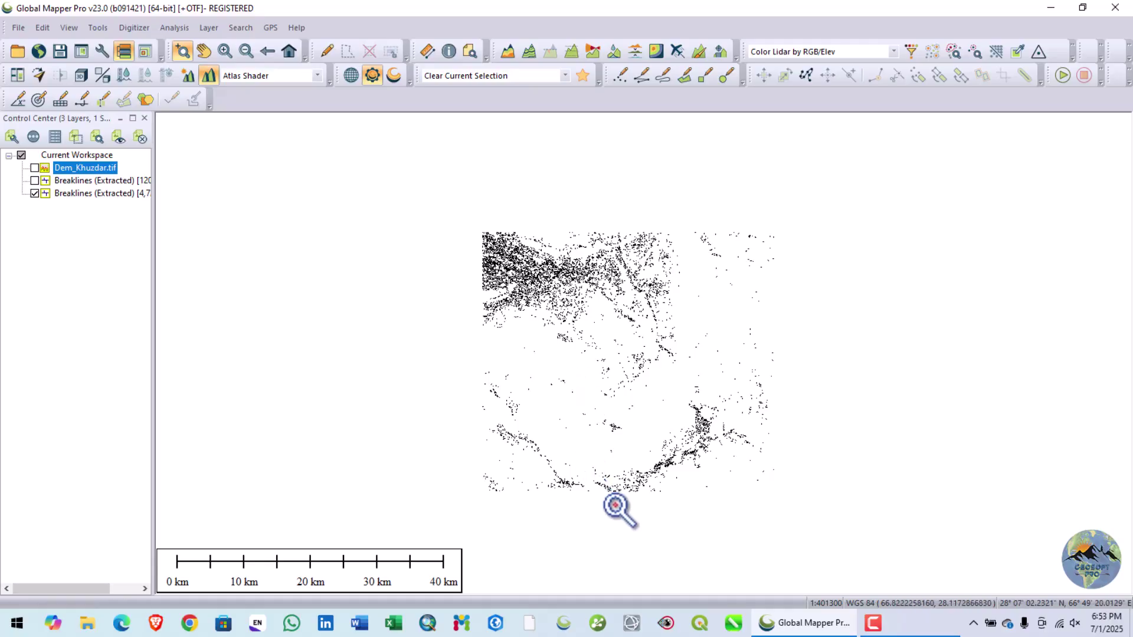
- Examine the slope region boundary breaklines along the southern edge and across the rest of the extracted area
scroll(735, 424, "up", 2)
scroll(834, 354, "up", 3)
scroll(761, 386, "down", 4)
scroll(695, 346, "down", 1)
scroll(670, 235, "up", 3)
scroll(625, 236, "down", 3)
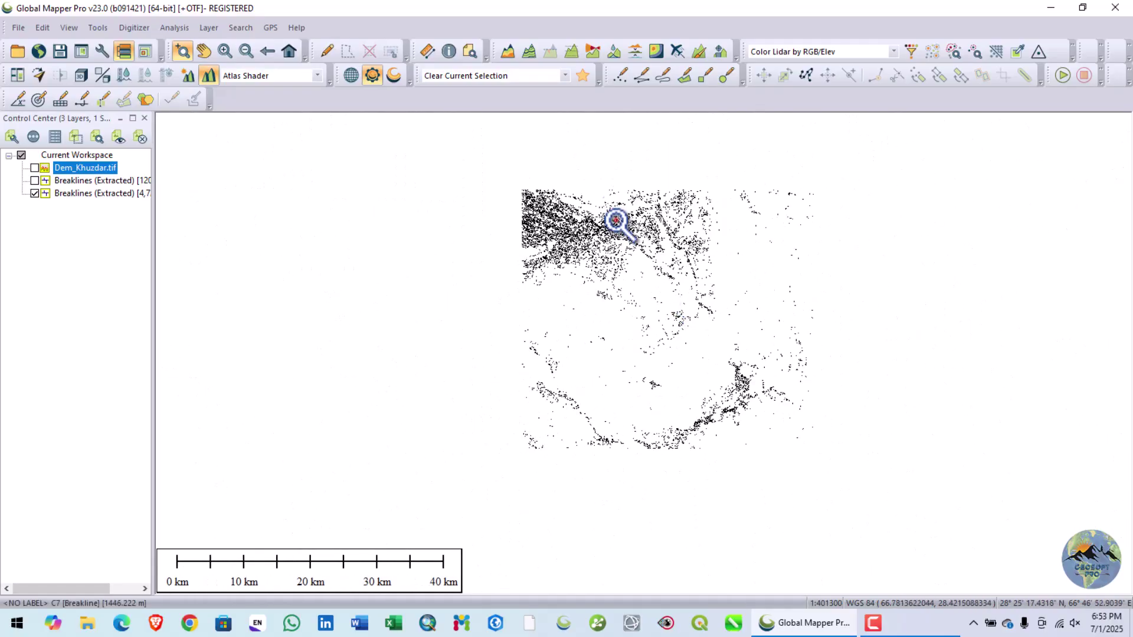
scroll(614, 218, "up", 4)
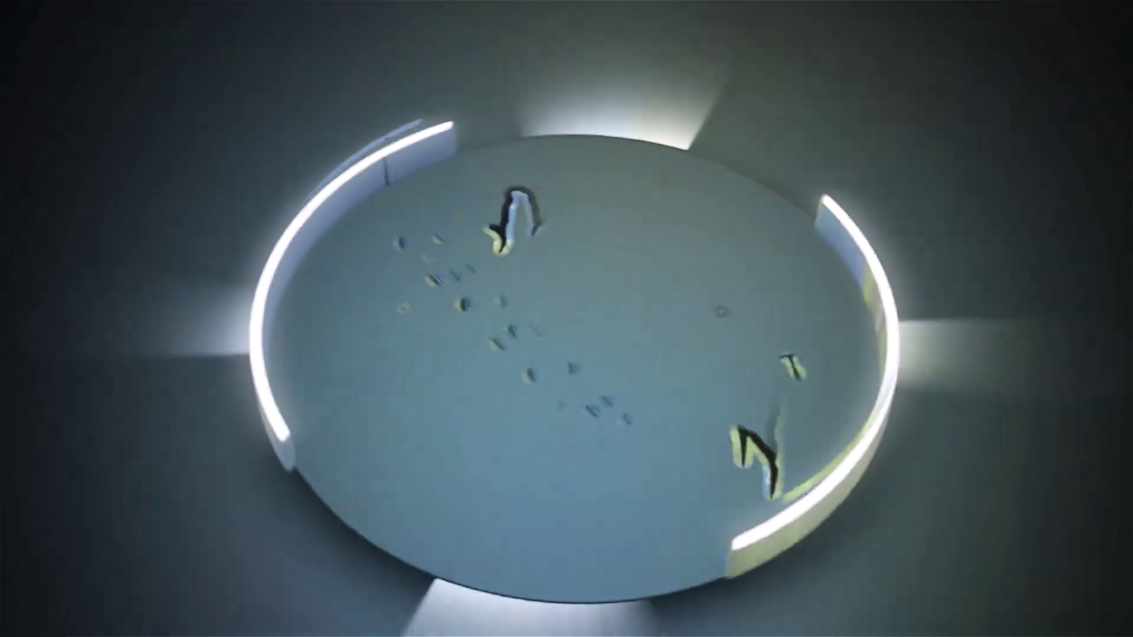